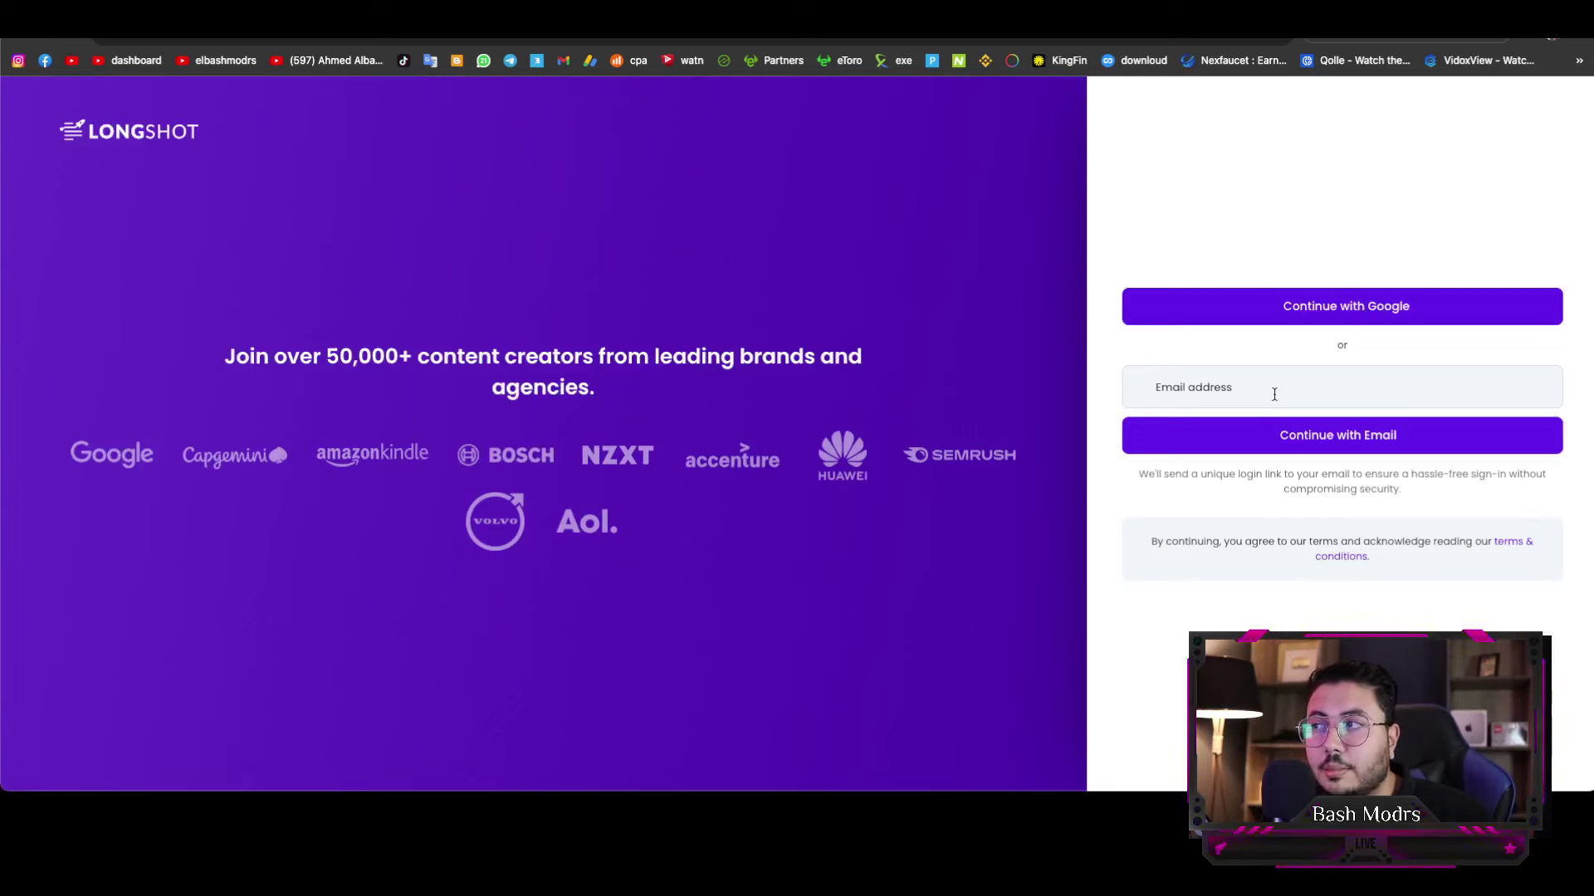
Step: Start signing in to LongShot with a Google account and close the sign-in window
left_click(1327, 307)
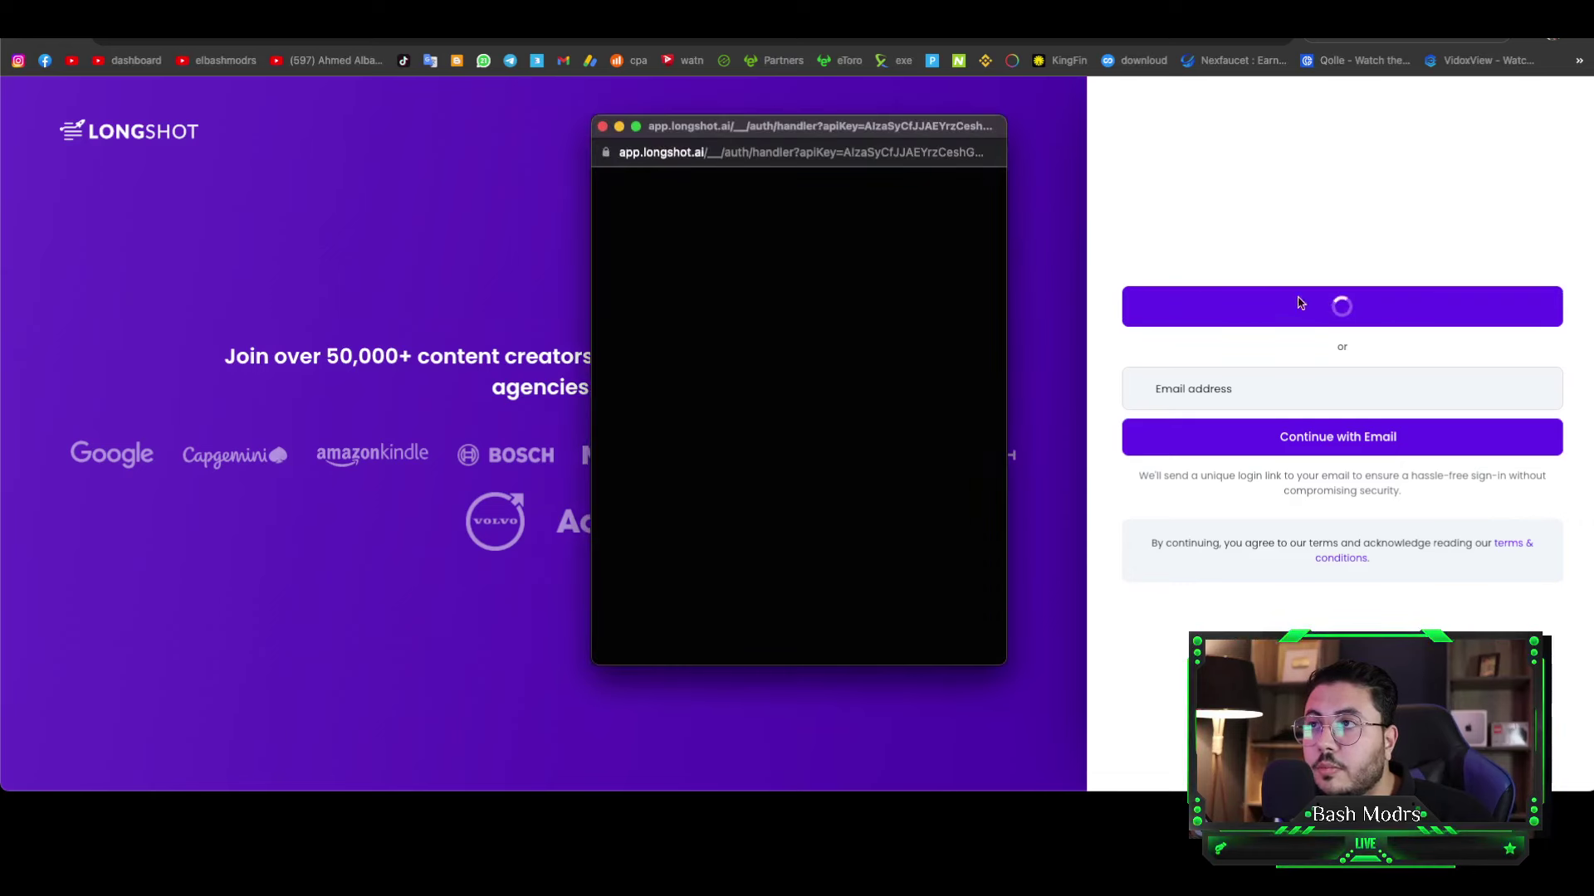
left_click(602, 129)
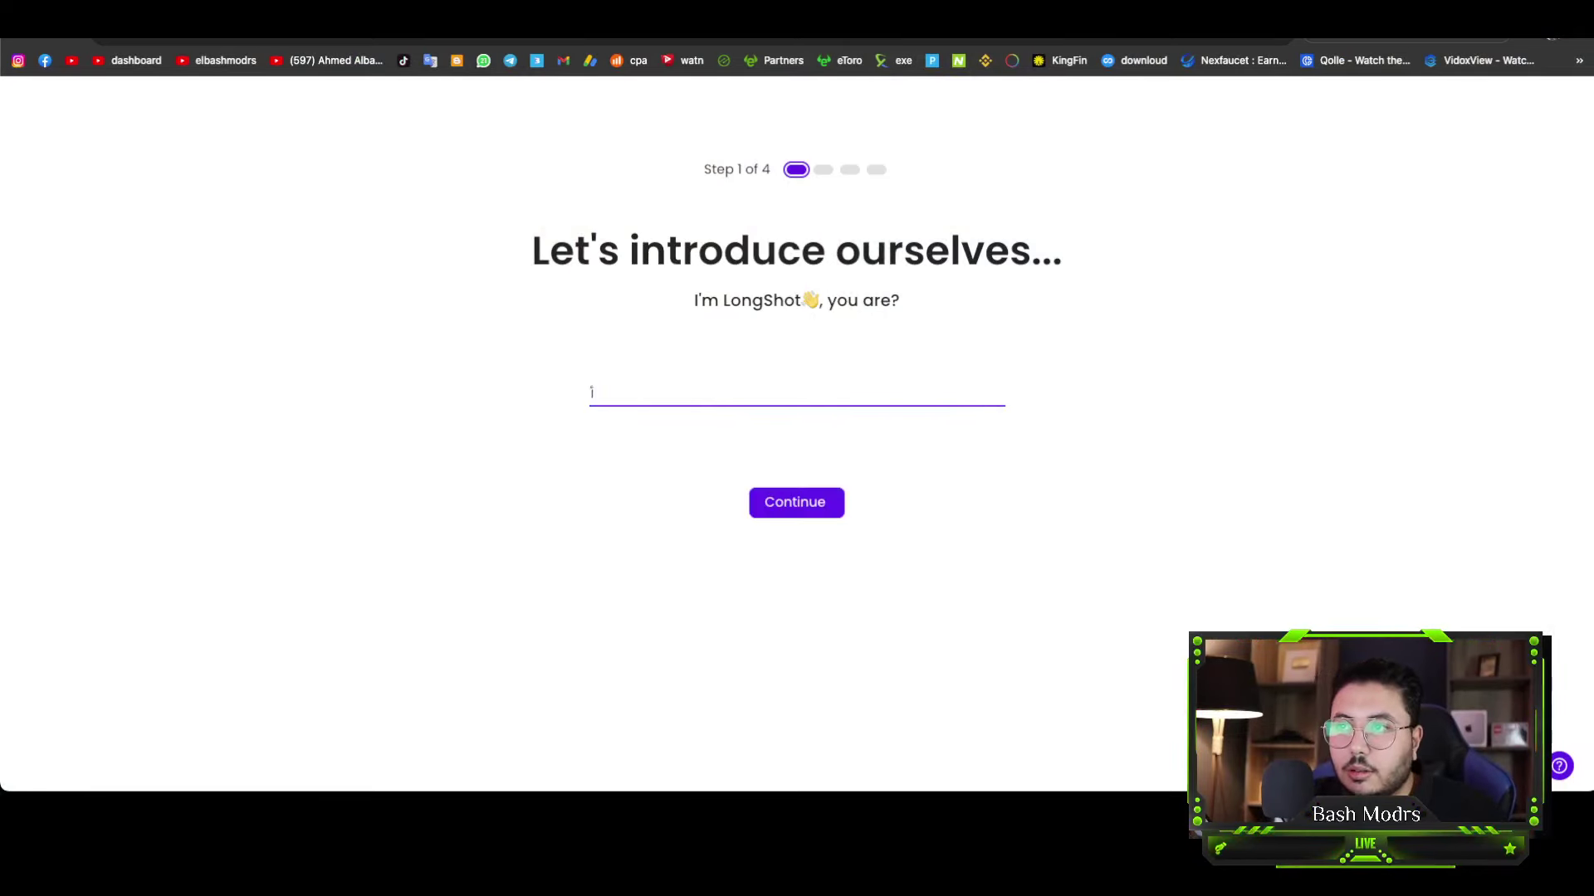
Step: Enter the display name in the introduction question and continue to the second onboarding step
key("BackSpace")
type("B")
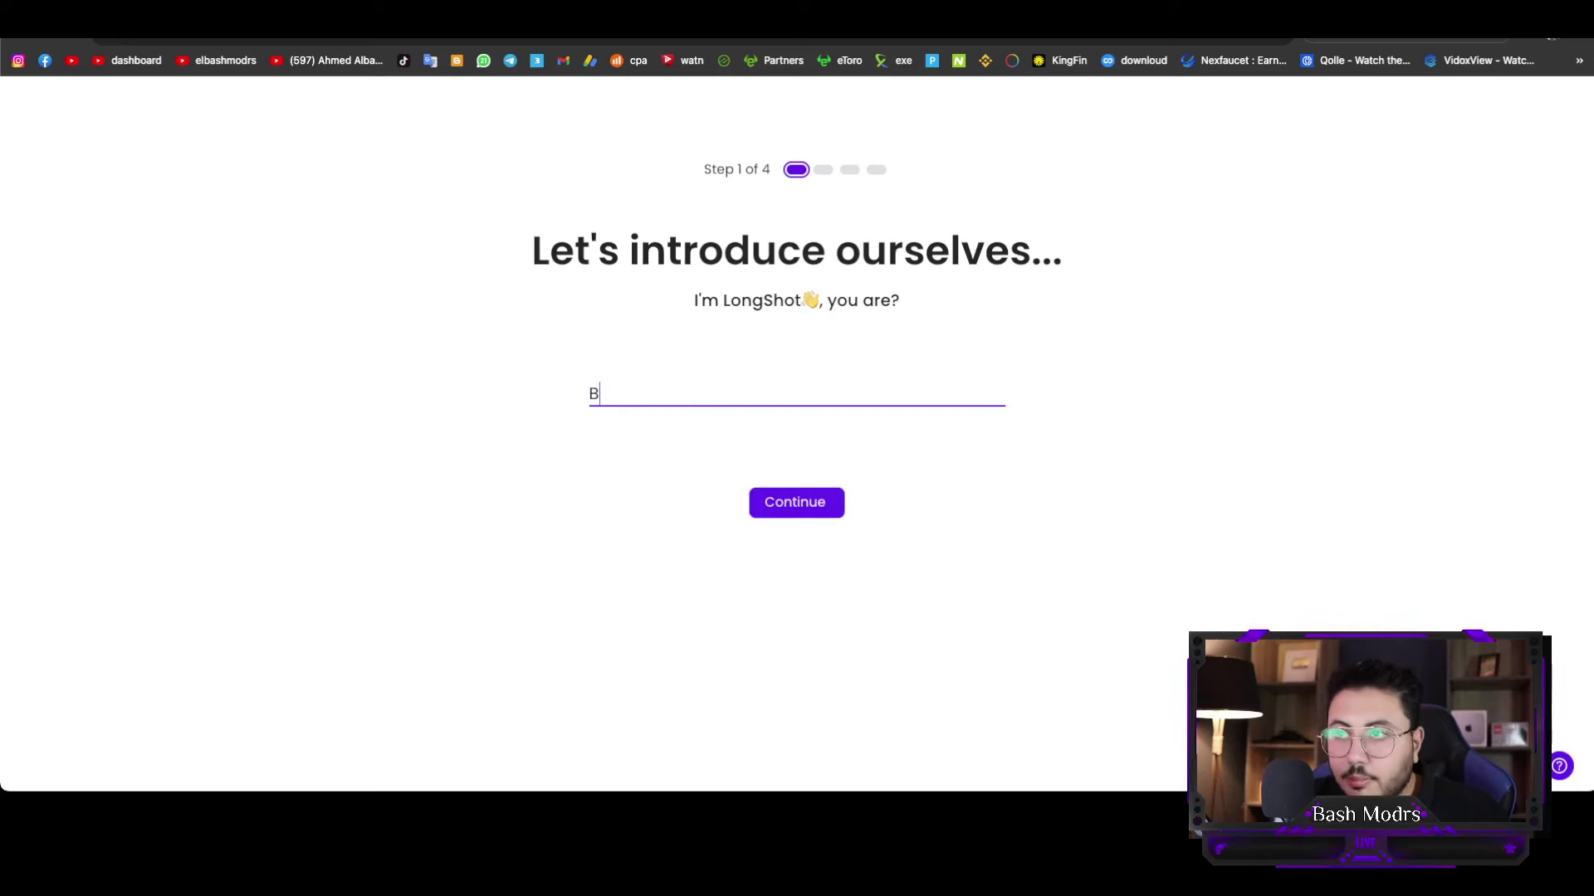
type("ash")
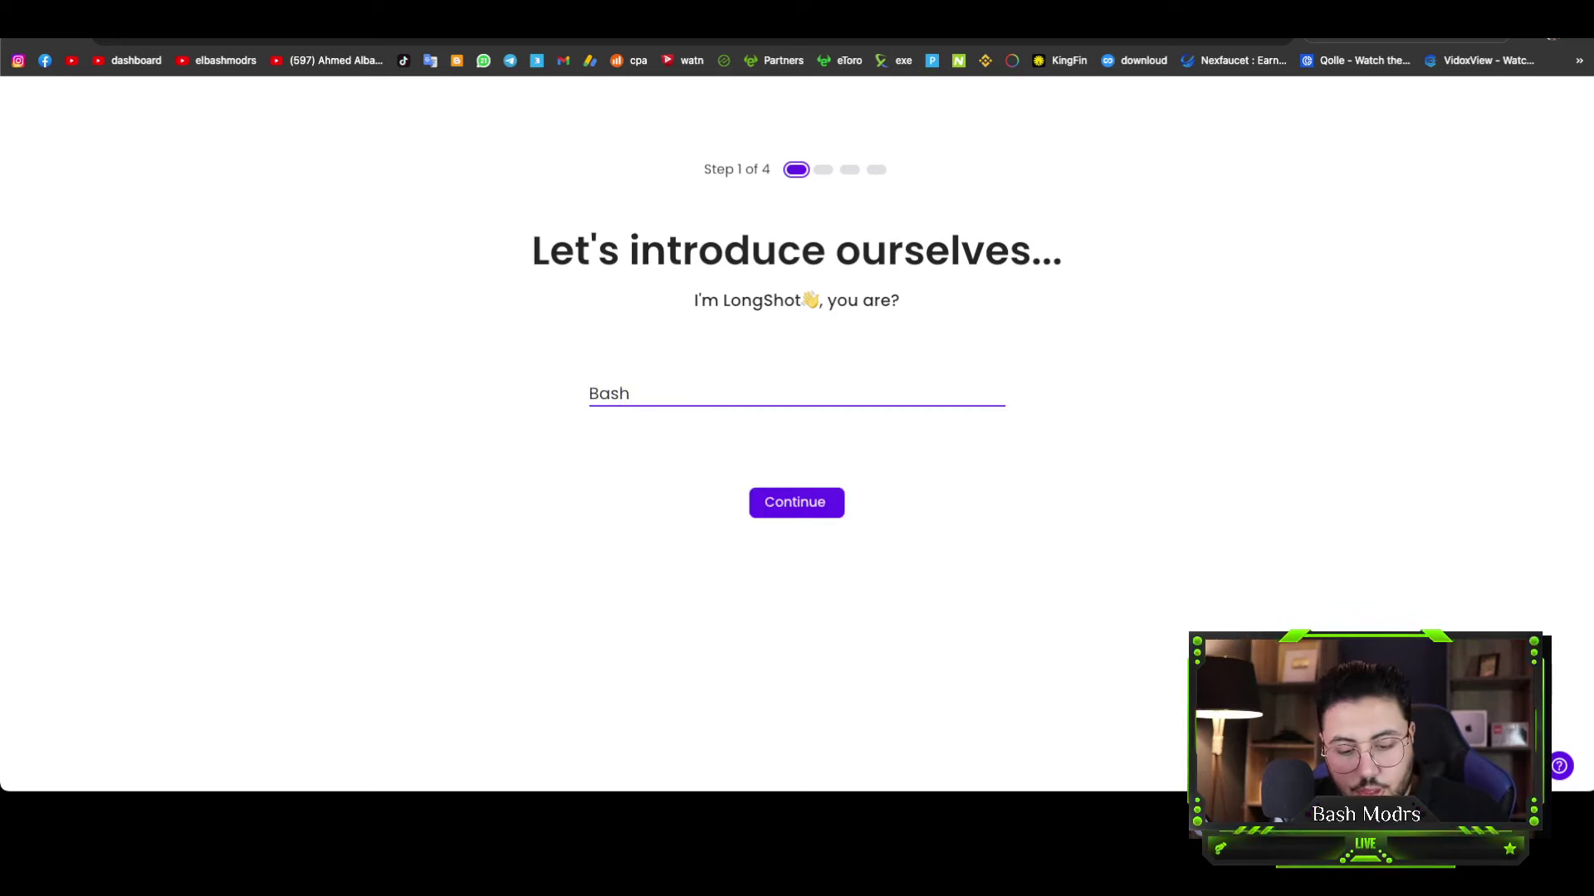
type("Modrs")
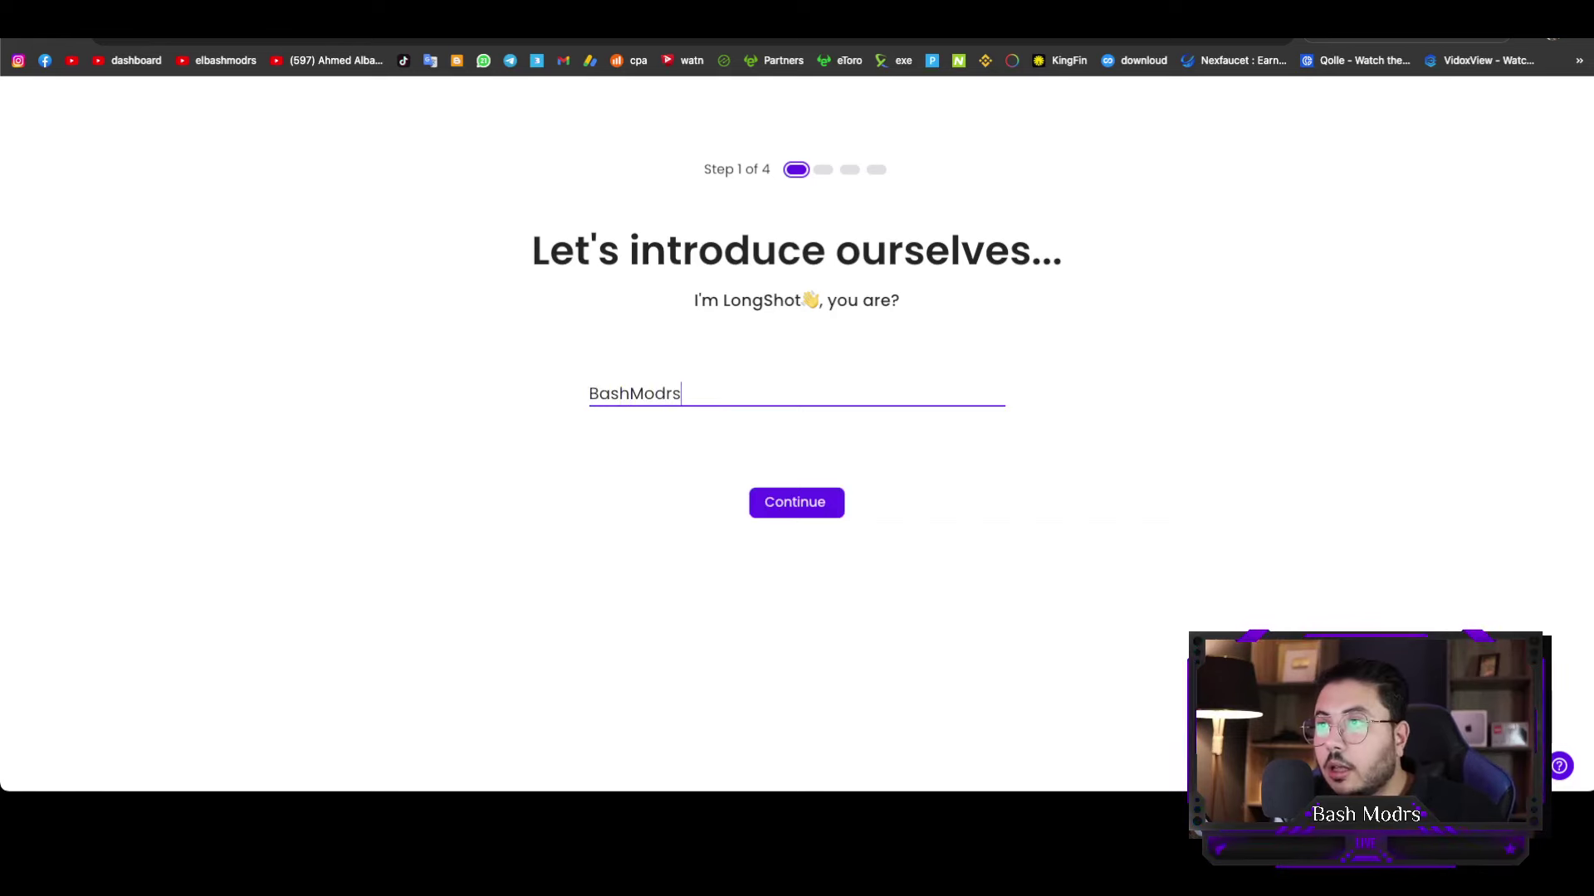
left_click(797, 508)
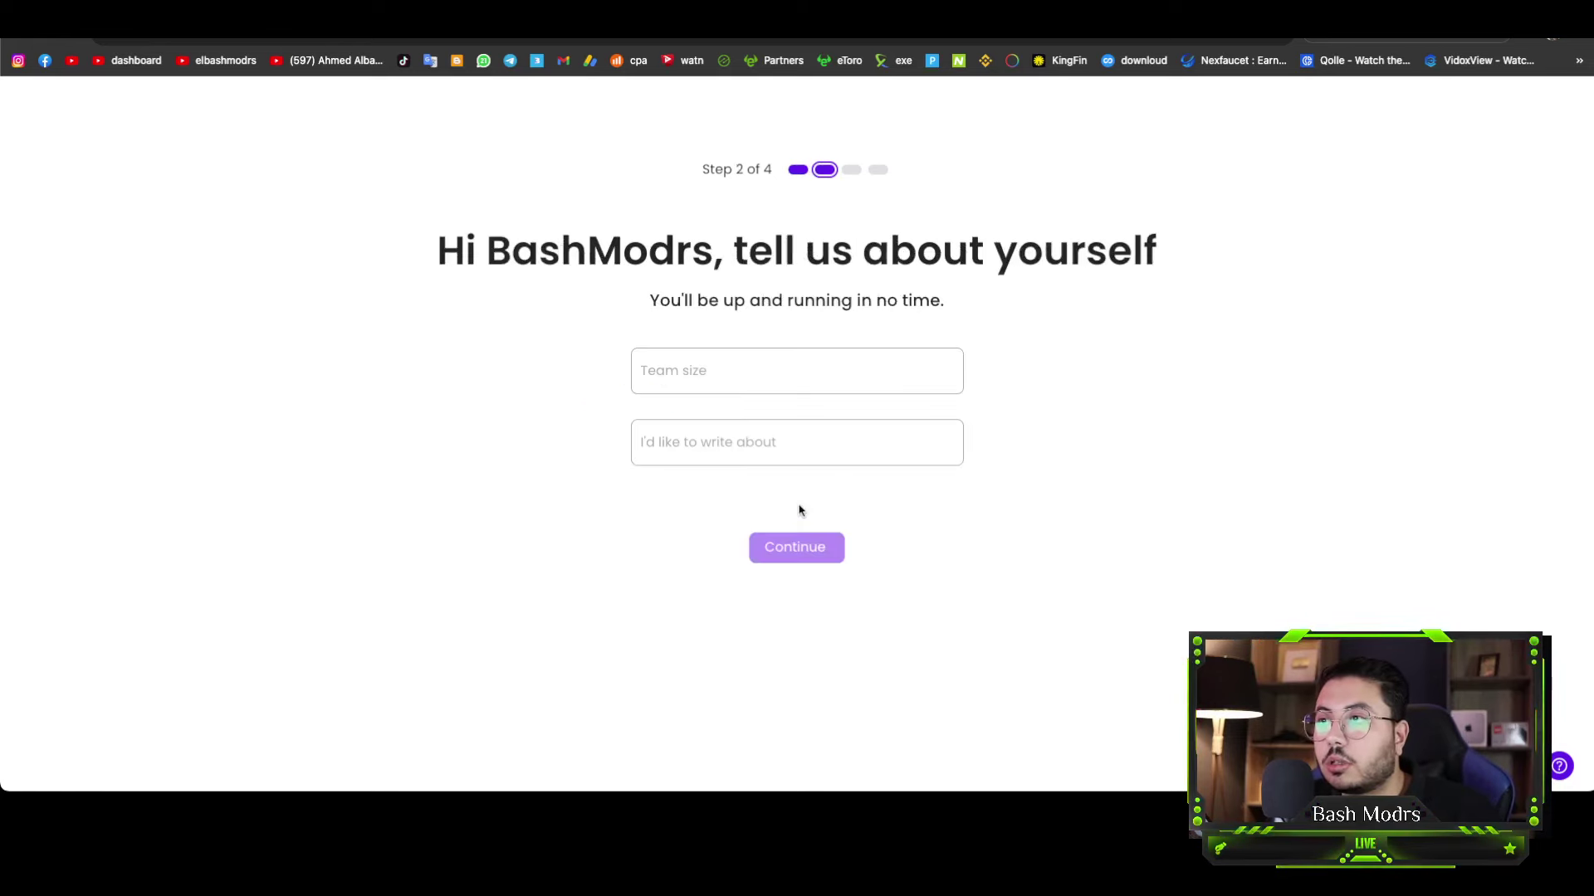
Step: Set the team size to 1 and the writing topic to Investment & Personal Finance, and continue
left_click(720, 382)
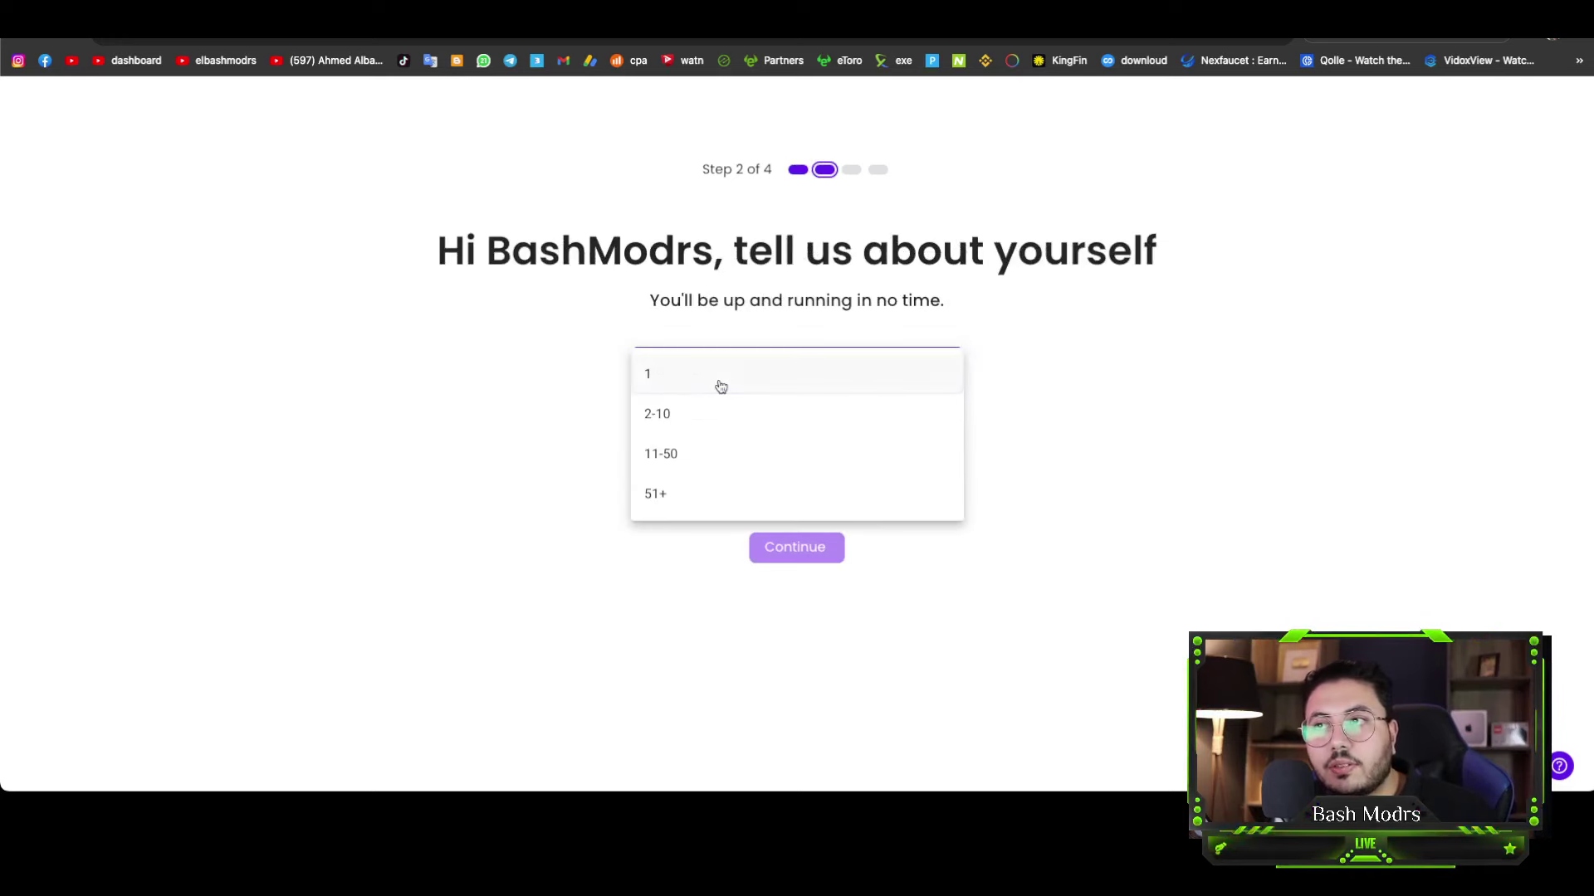
left_click(664, 381)
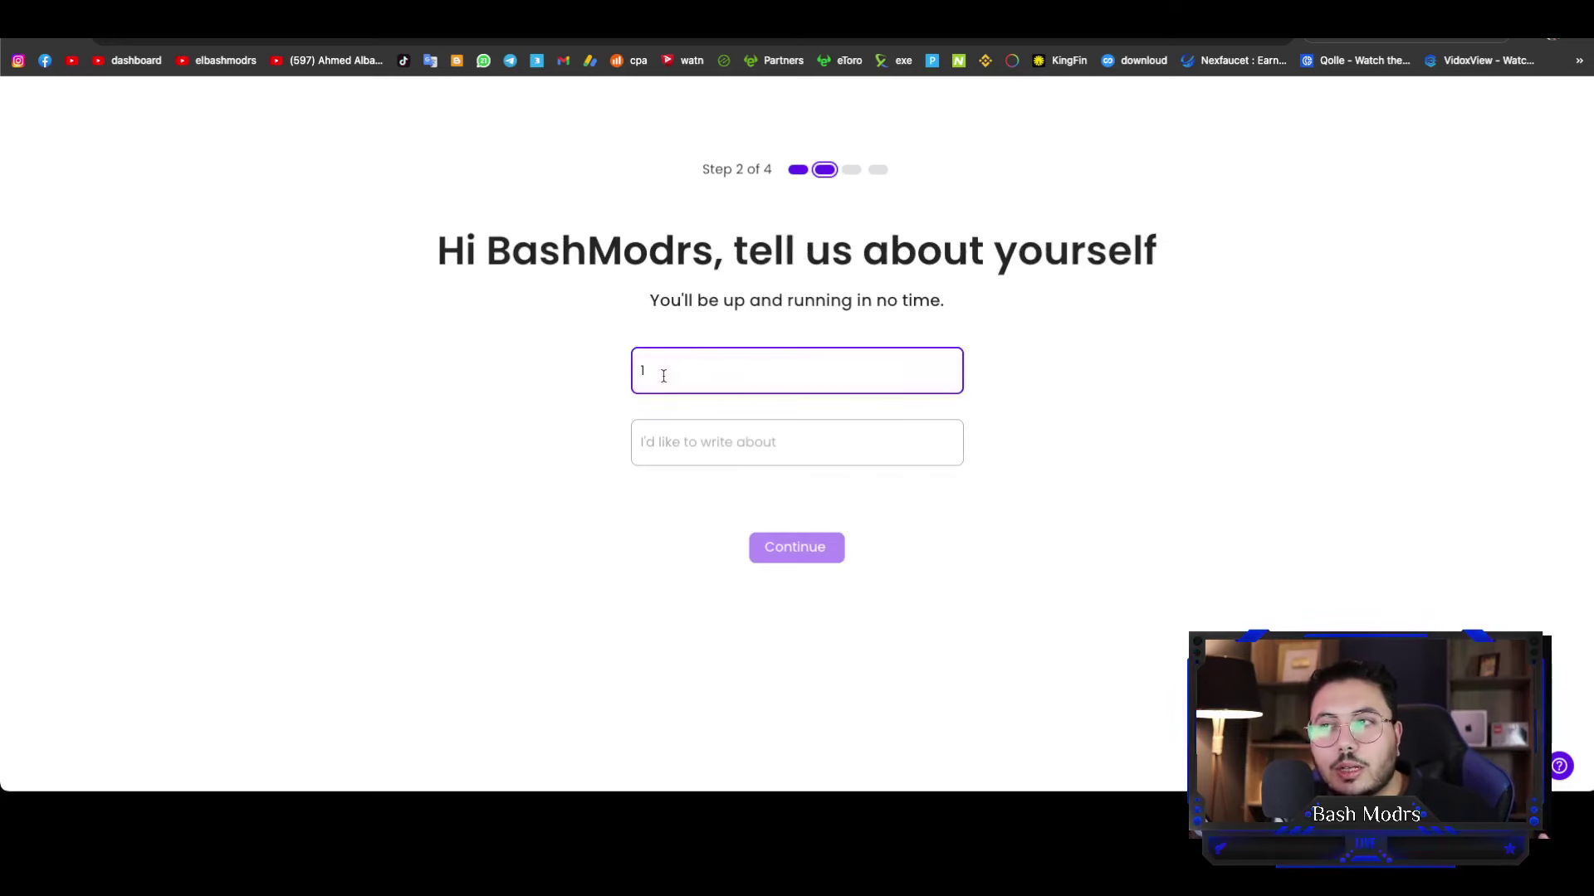
left_click(716, 448)
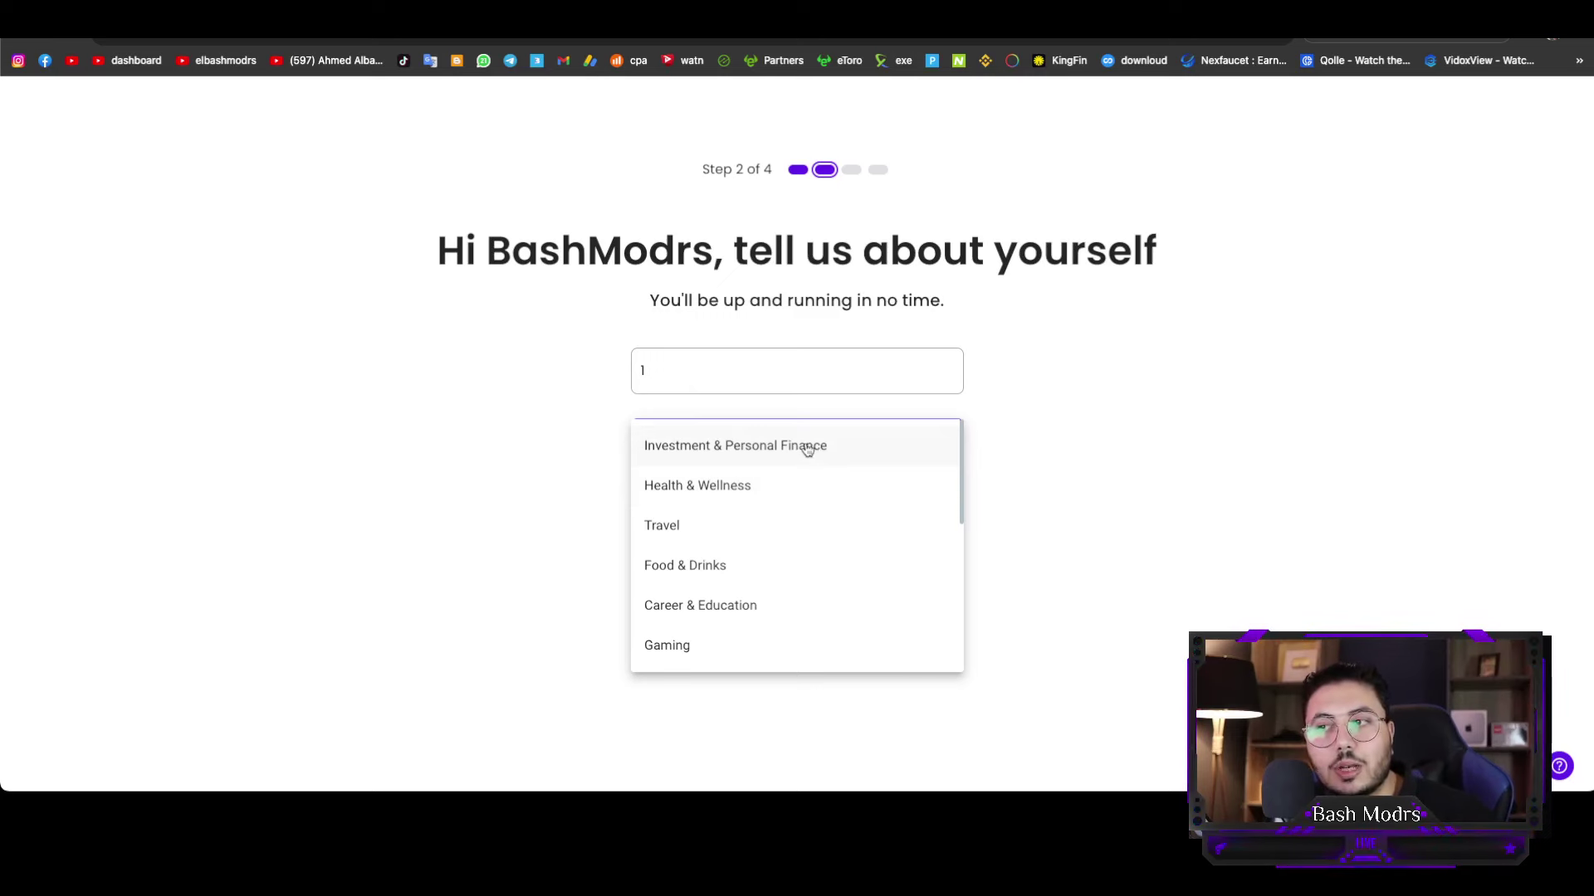
scroll(804, 448, "down", 3)
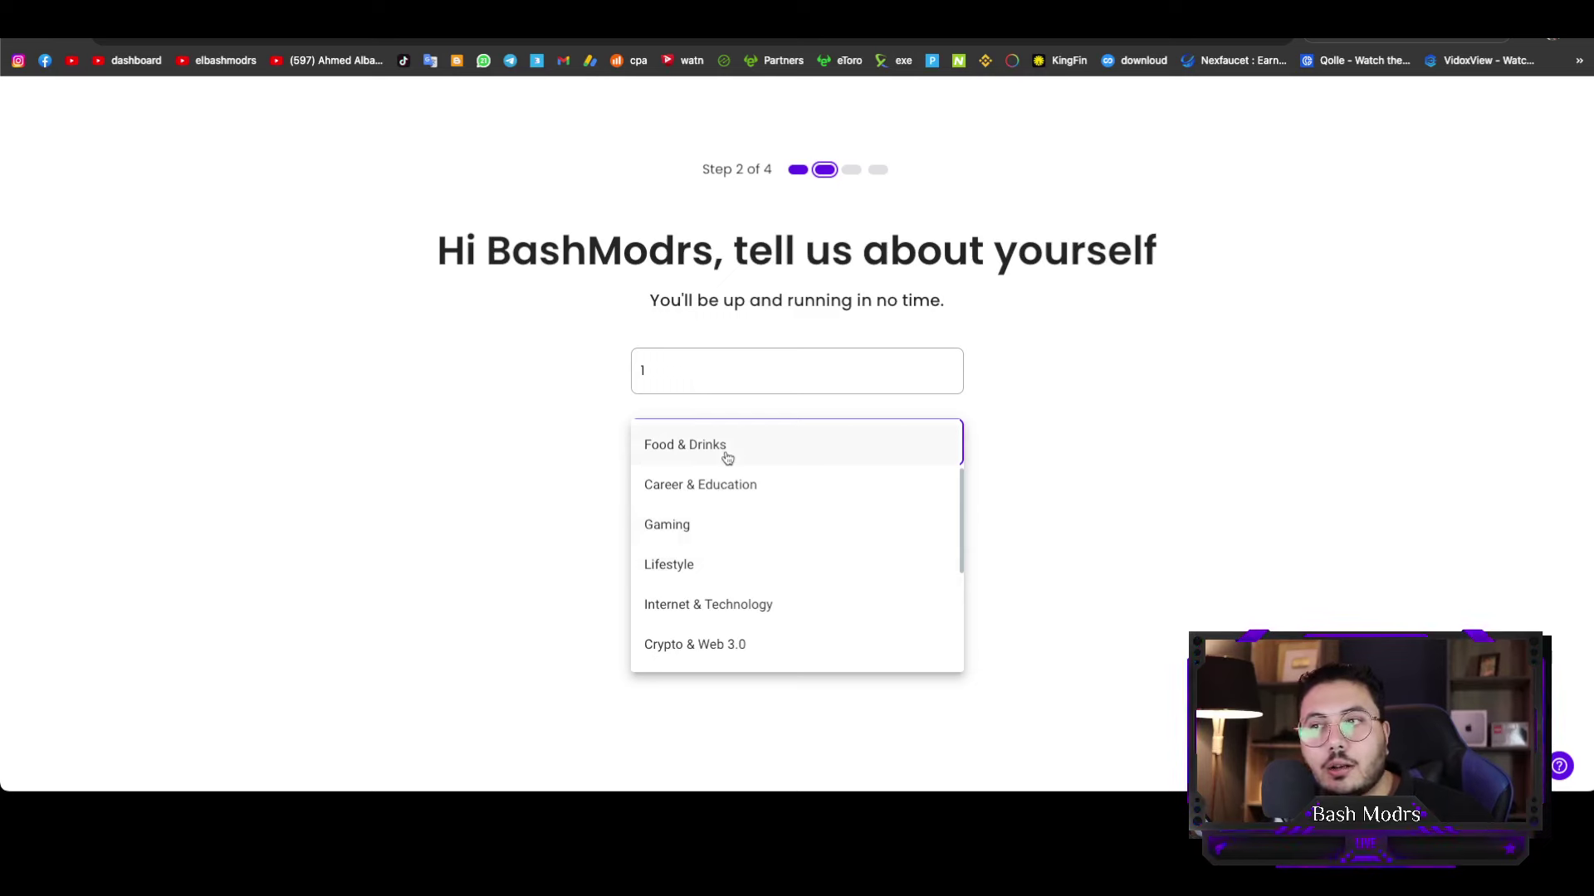
scroll(739, 498, "down", 2)
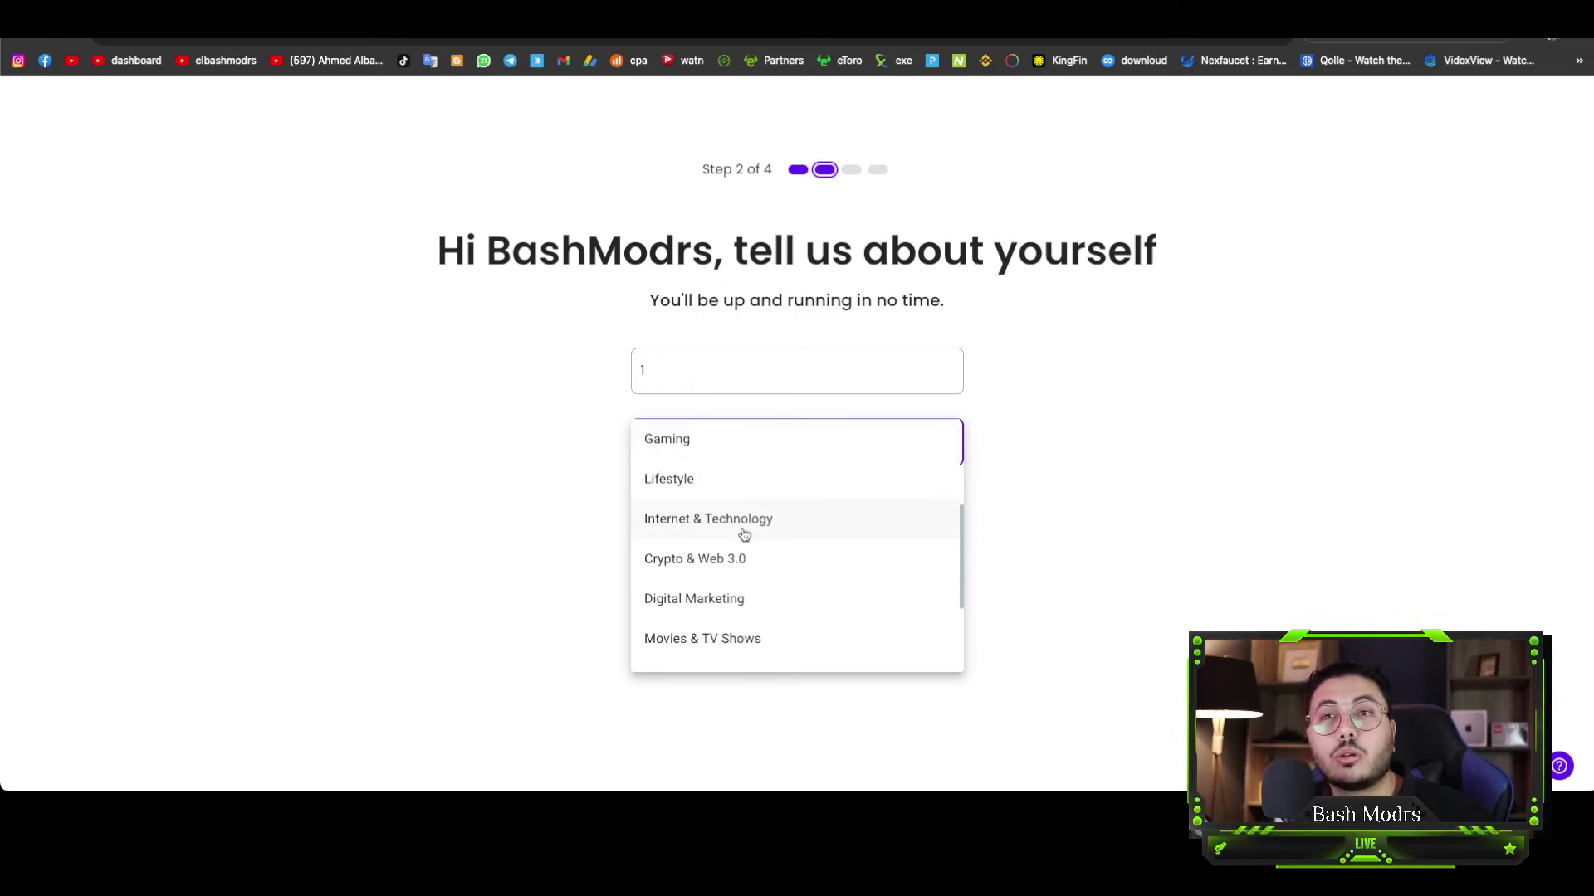
scroll(744, 528, "down", 3)
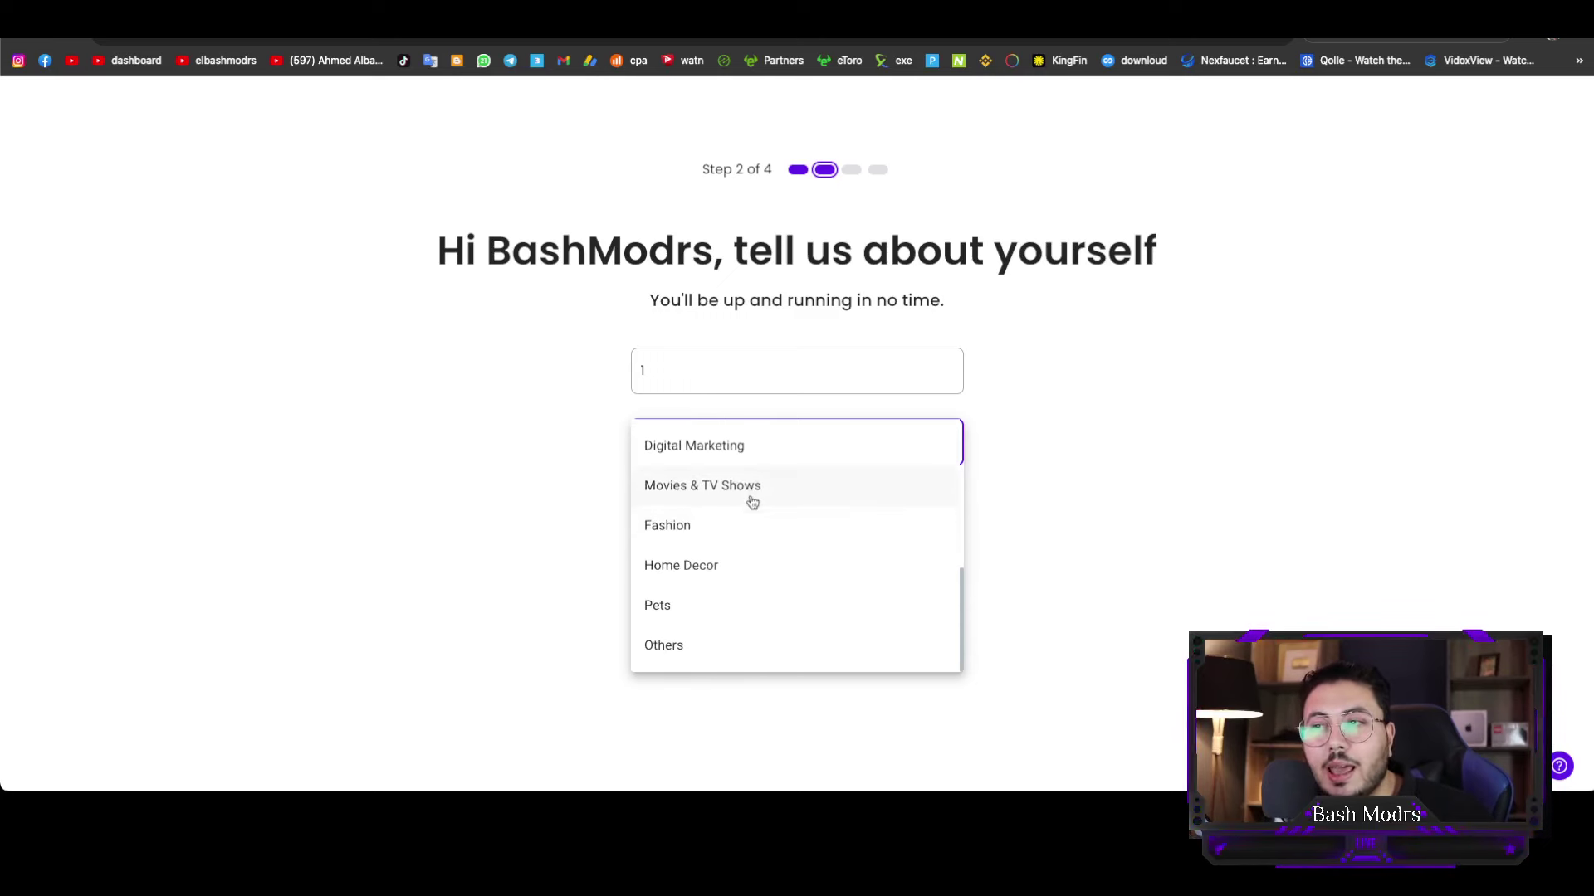
scroll(703, 620, "up", 4)
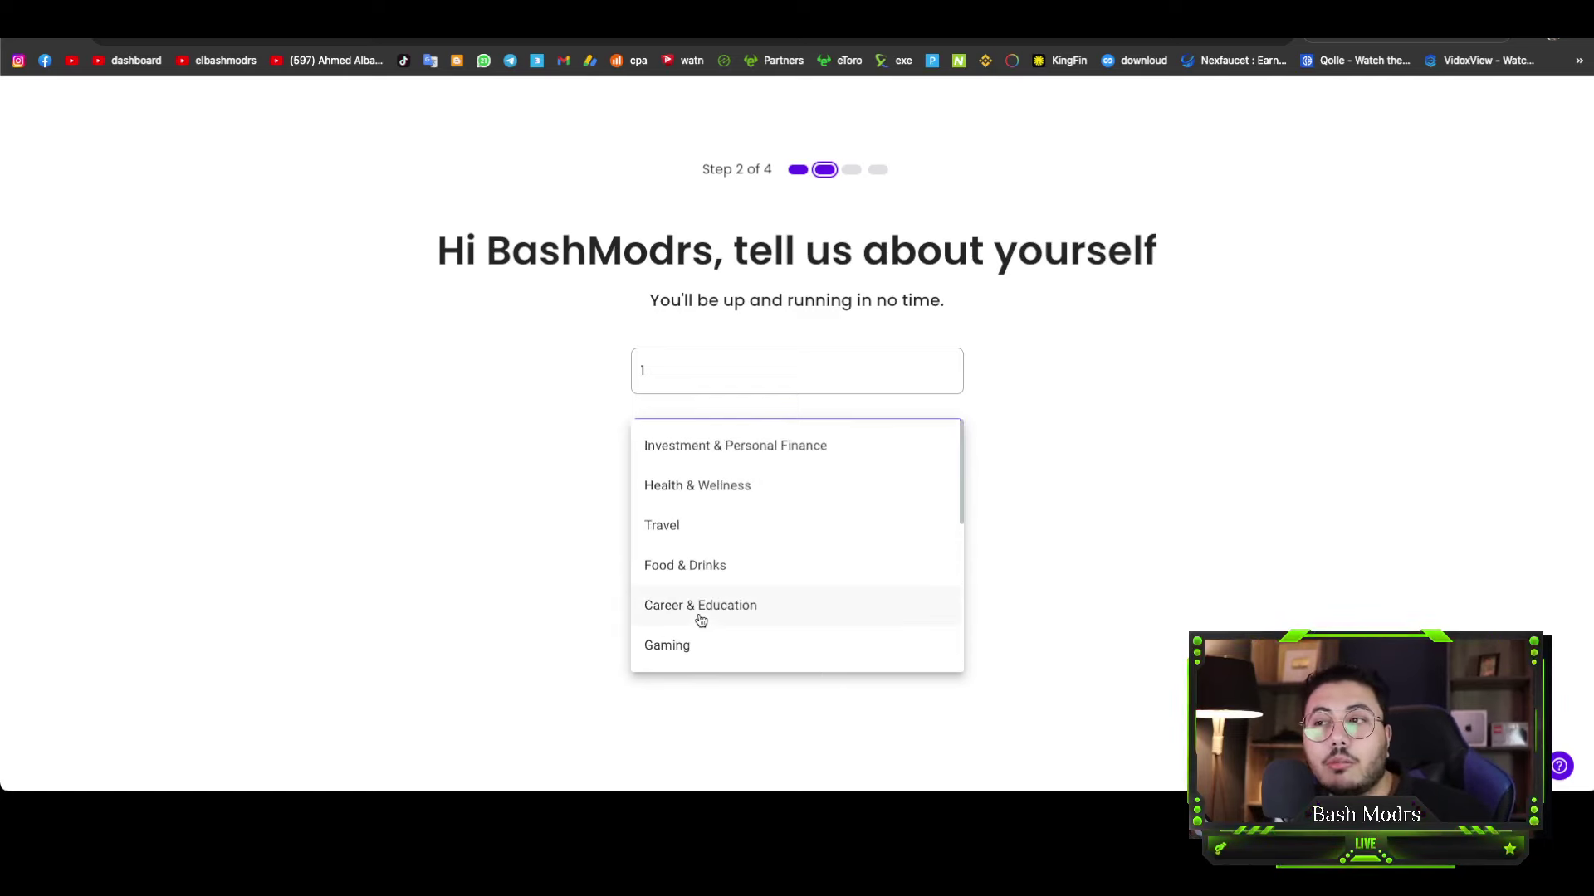
left_click(758, 453)
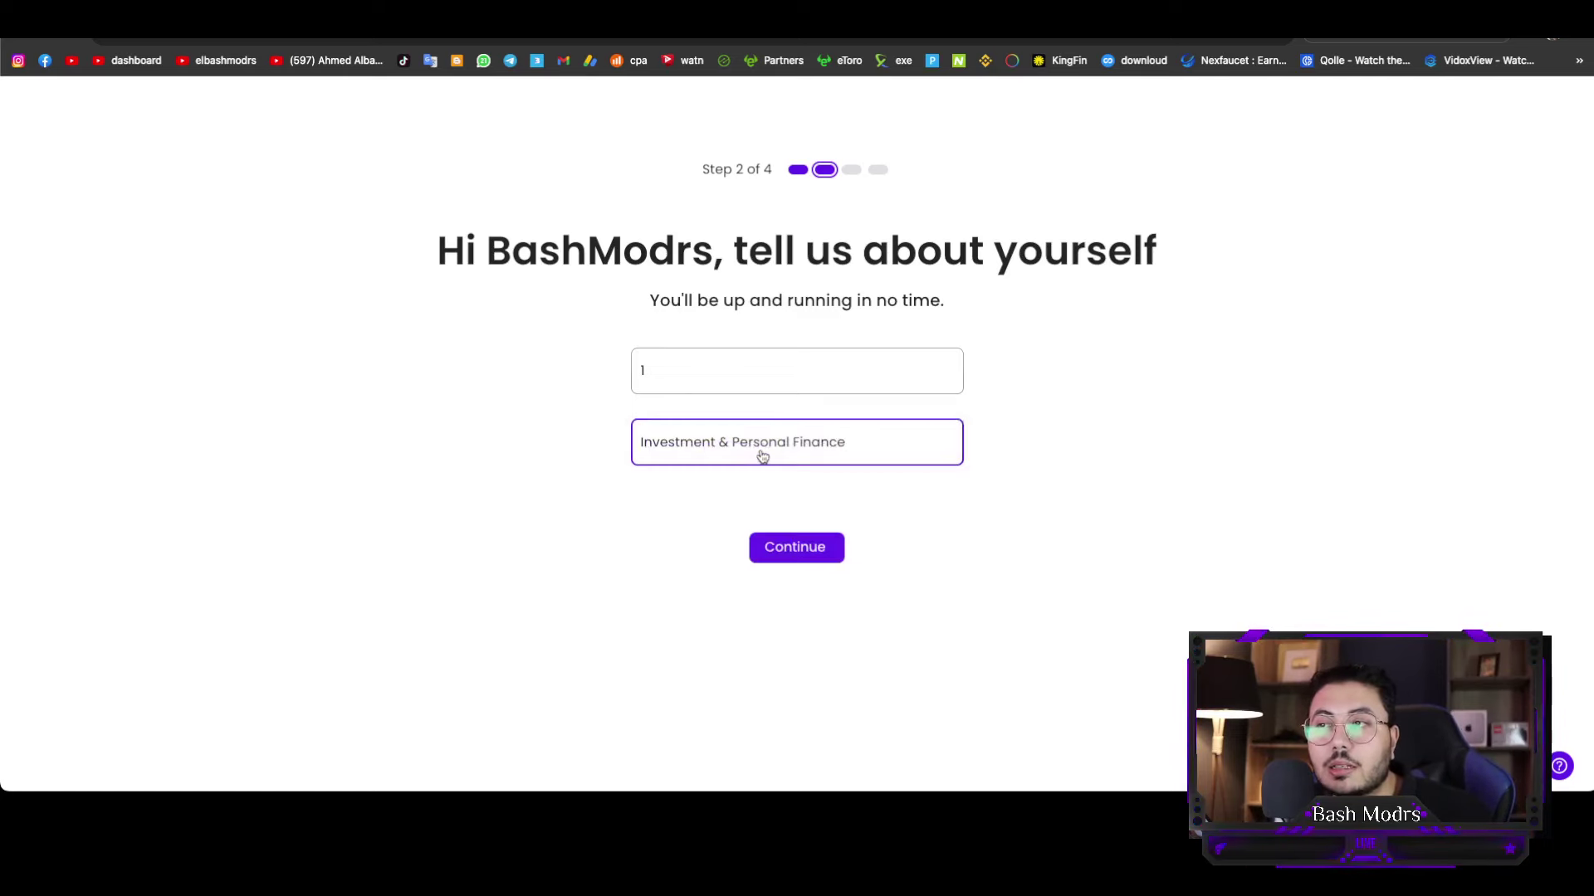
left_click(781, 560)
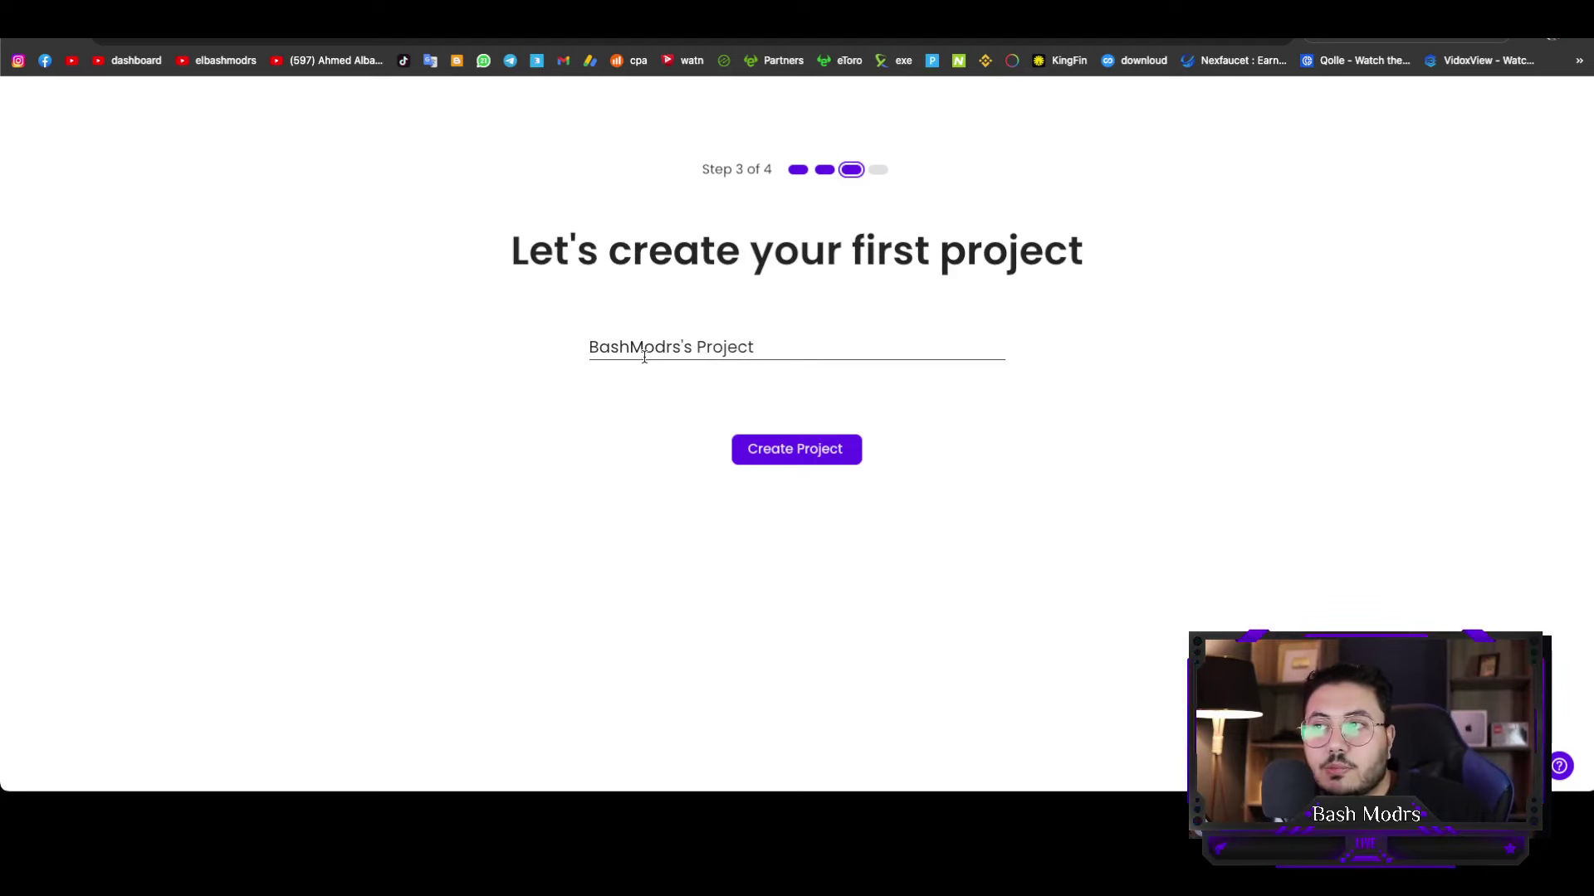
Step: Create the first project with the suggested name and choose the high-quality content draft in 3 clicks as the starting point
left_click(783, 452)
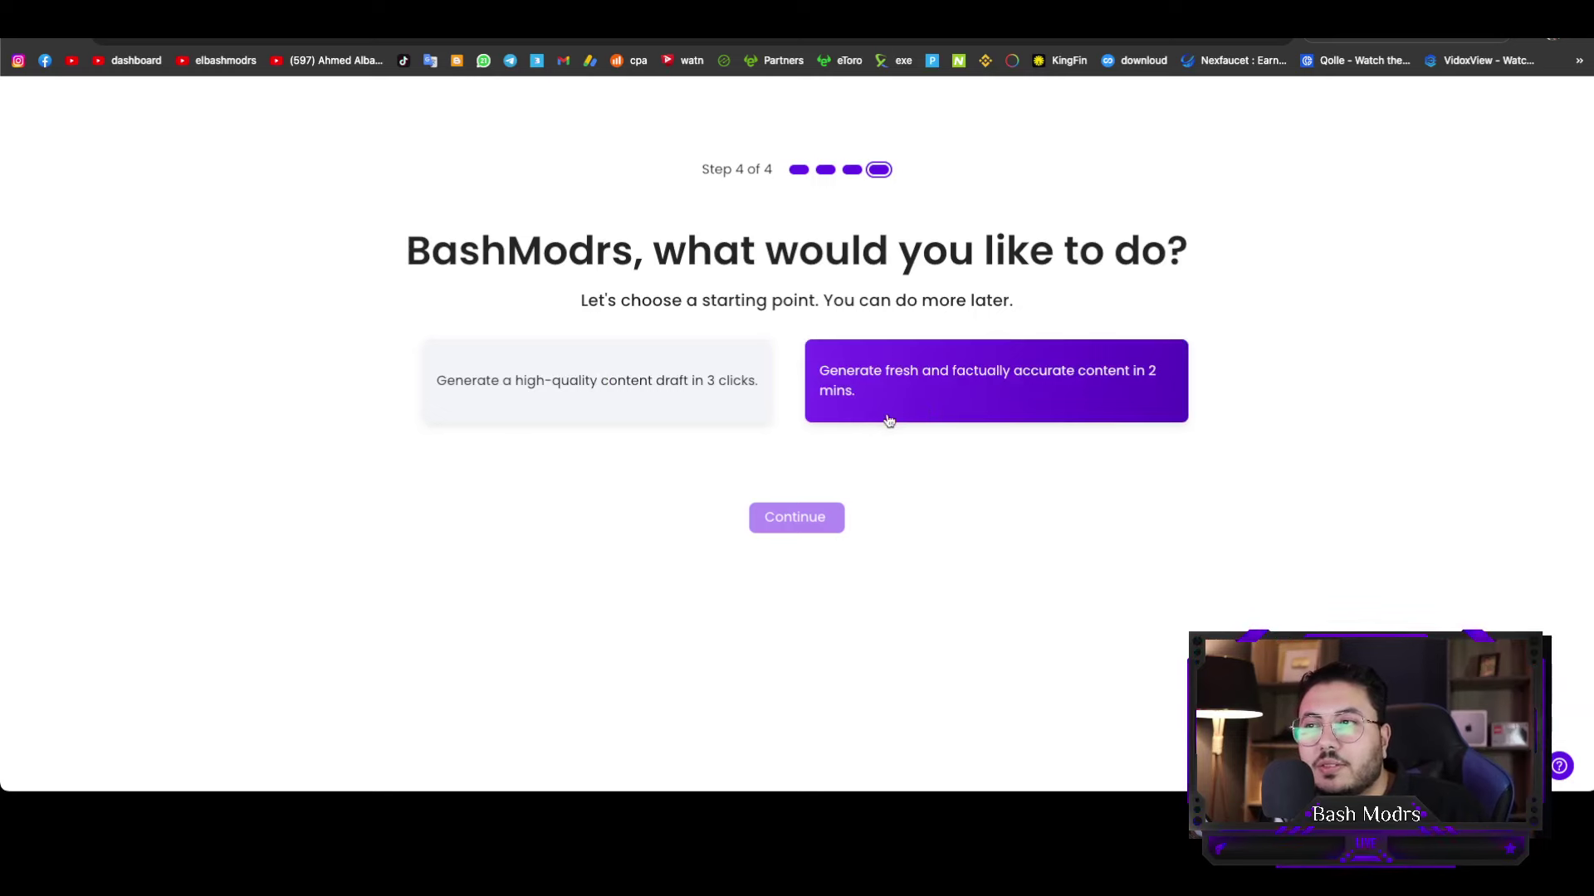
left_click(745, 415)
left_click(797, 516)
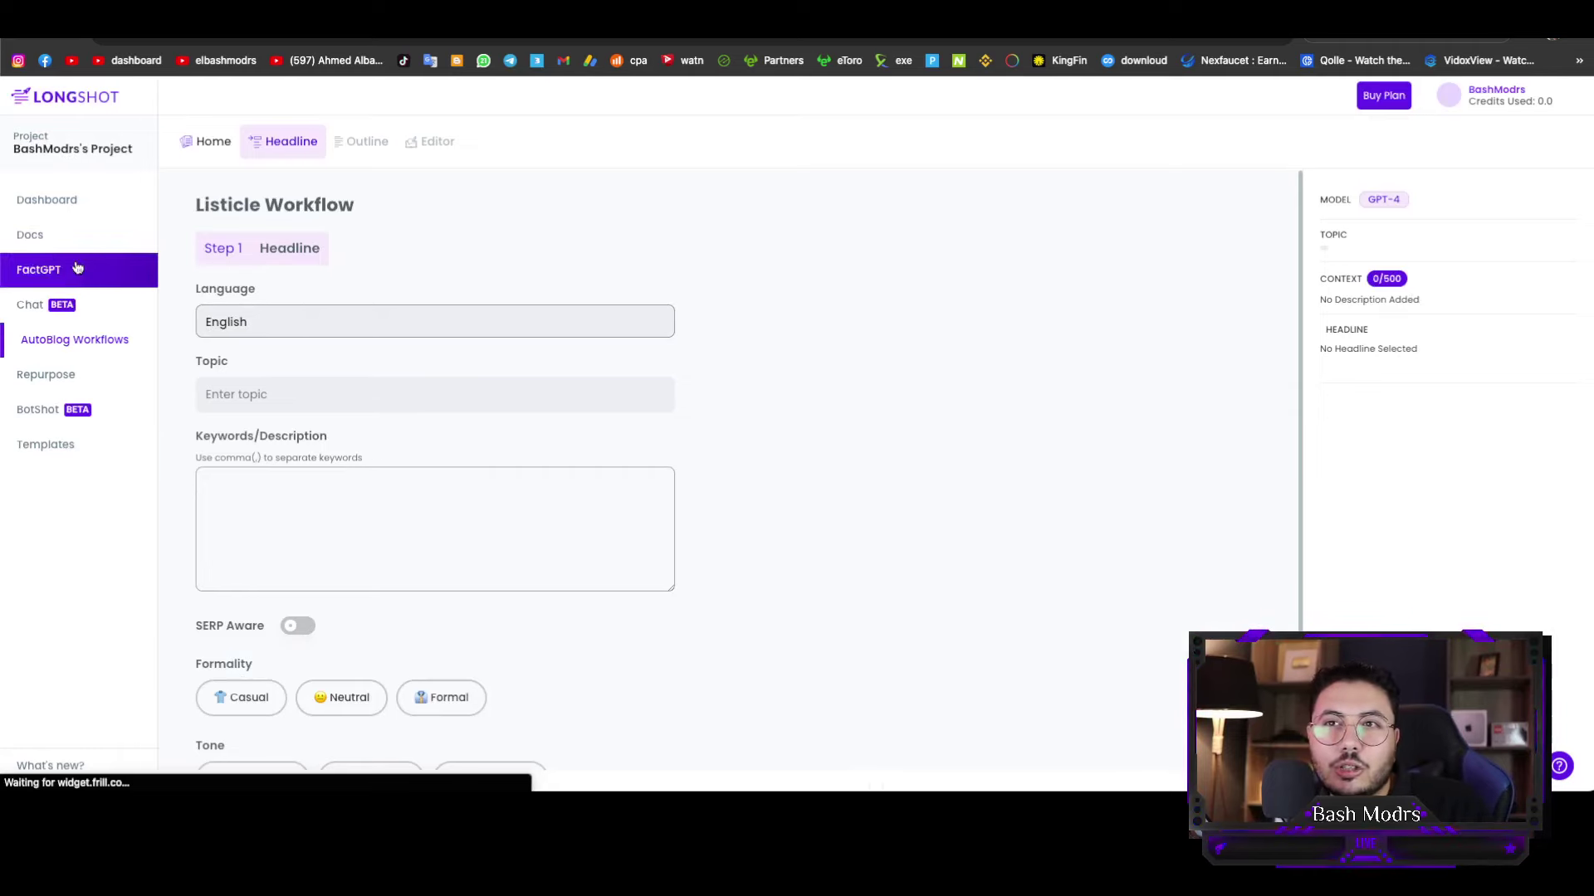
Step: Open the dashboard, dismiss the welcome message and look over the AutoBlog workflow cards
left_click(73, 203)
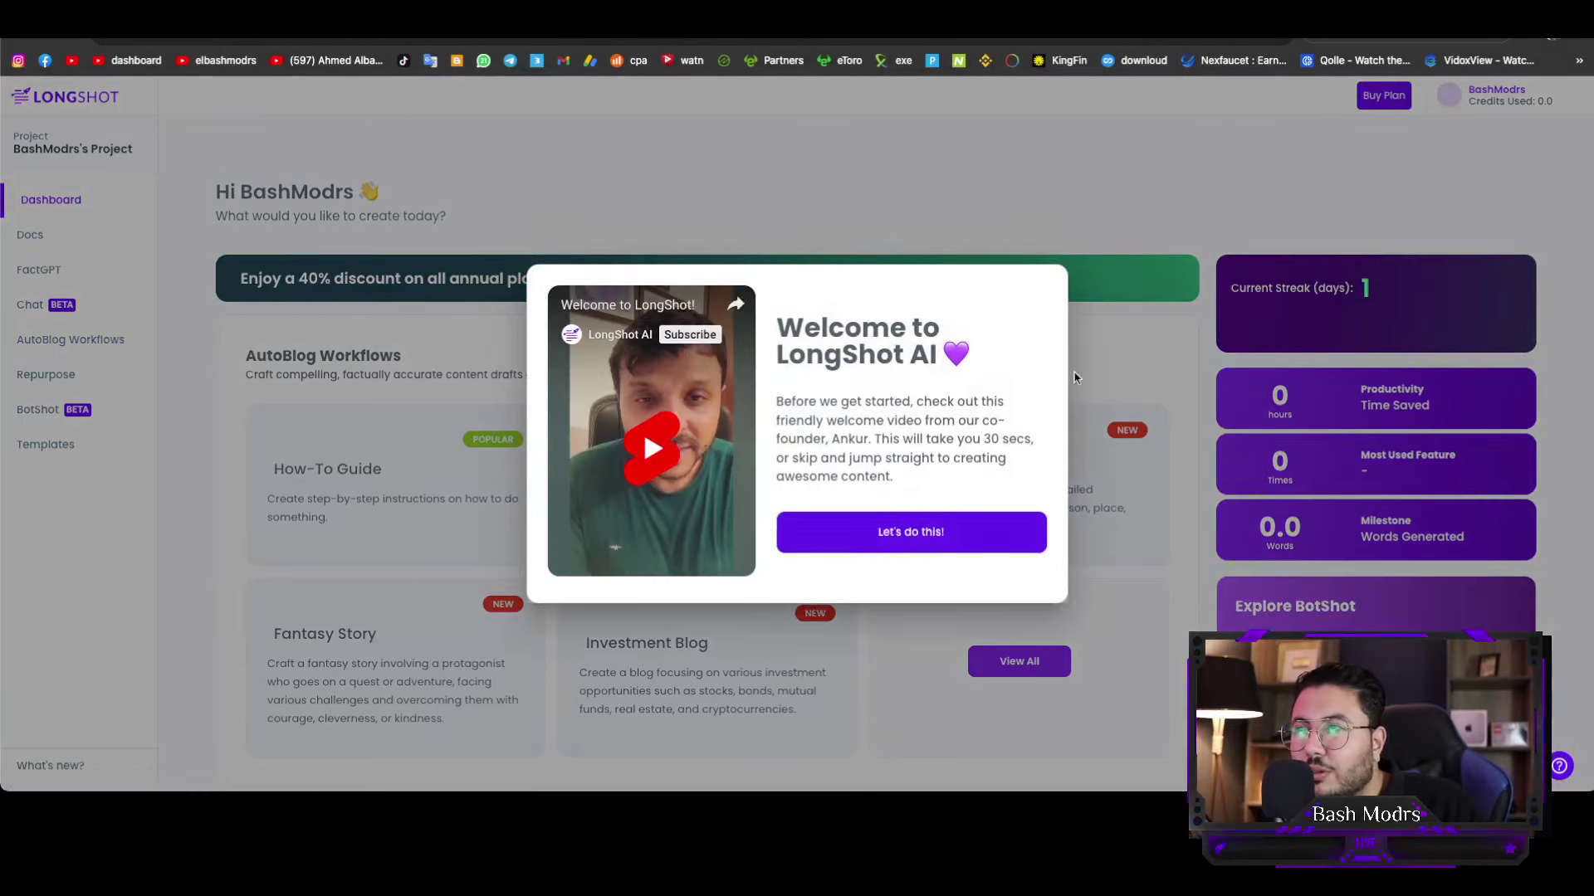
left_click(1121, 372)
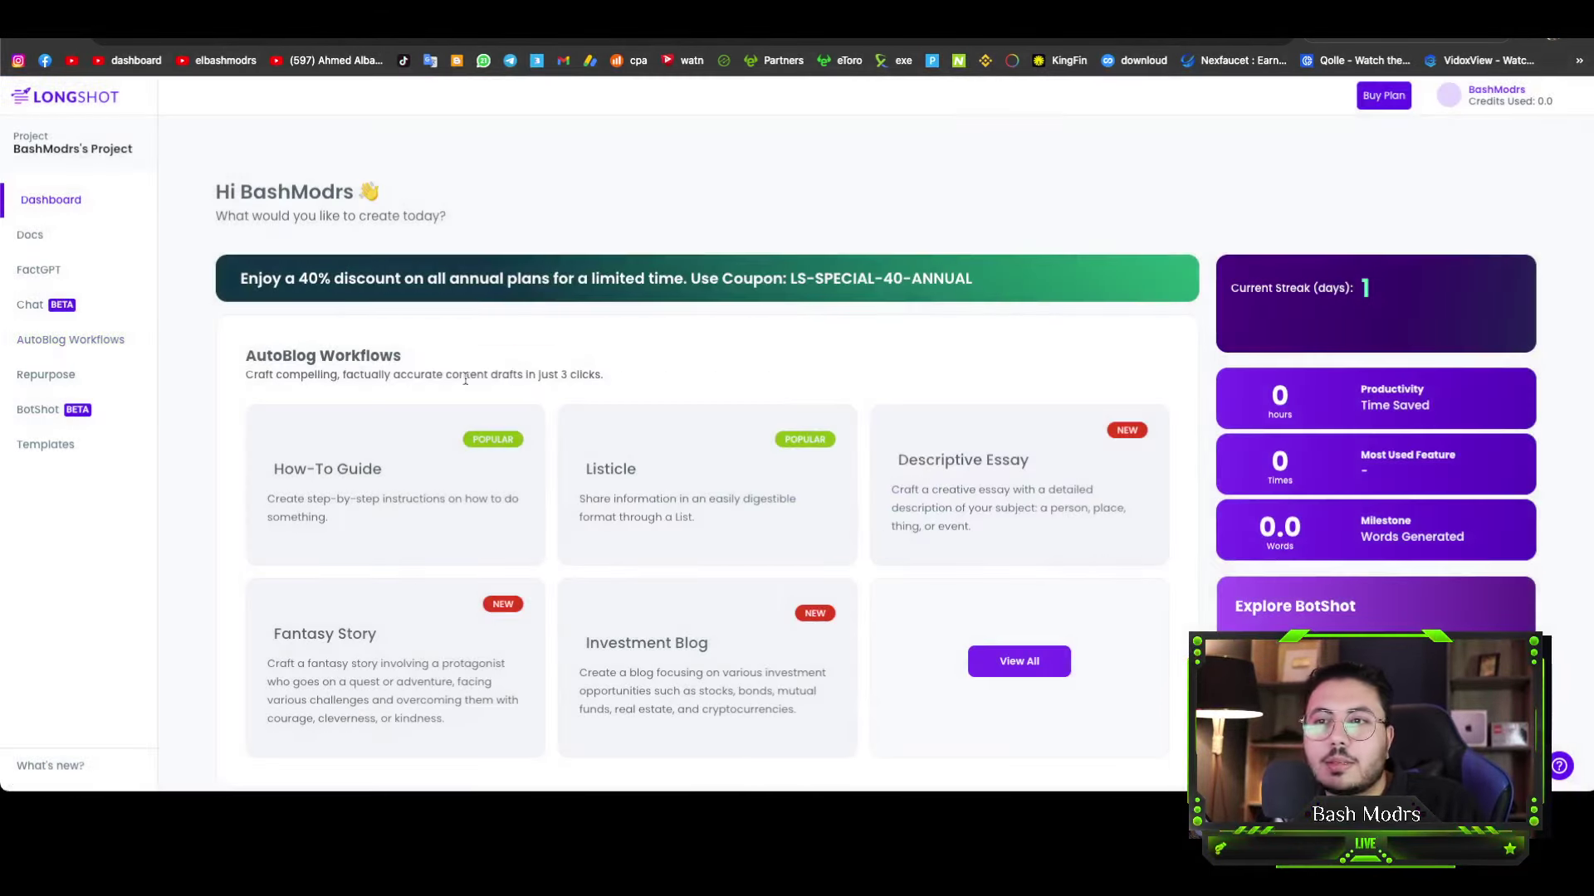
scroll(426, 391, "down", 1)
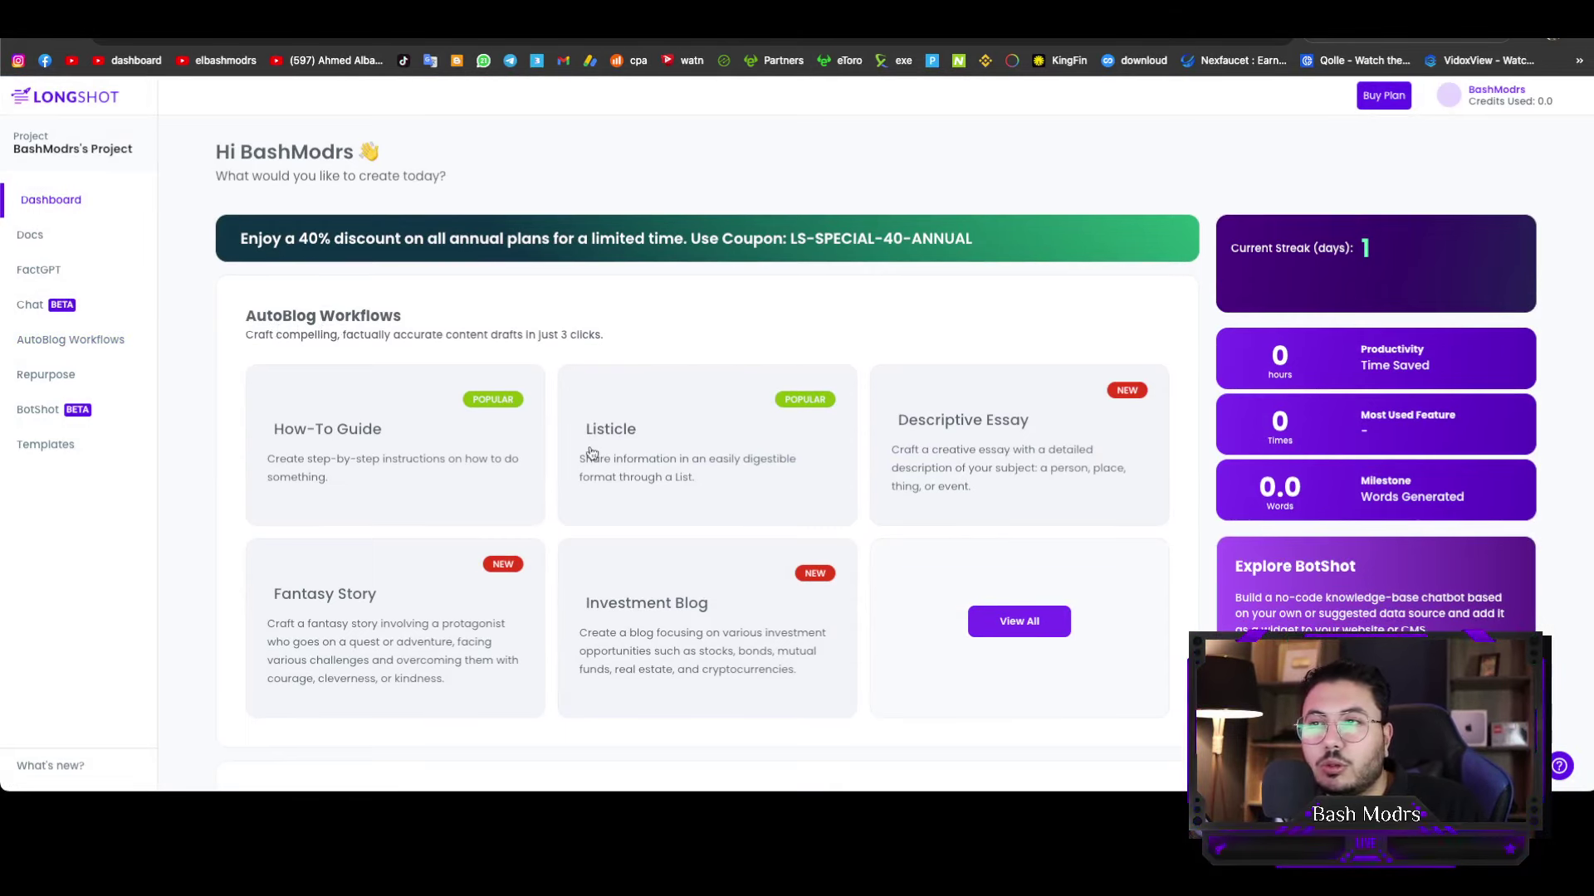
scroll(591, 452, "down", 1)
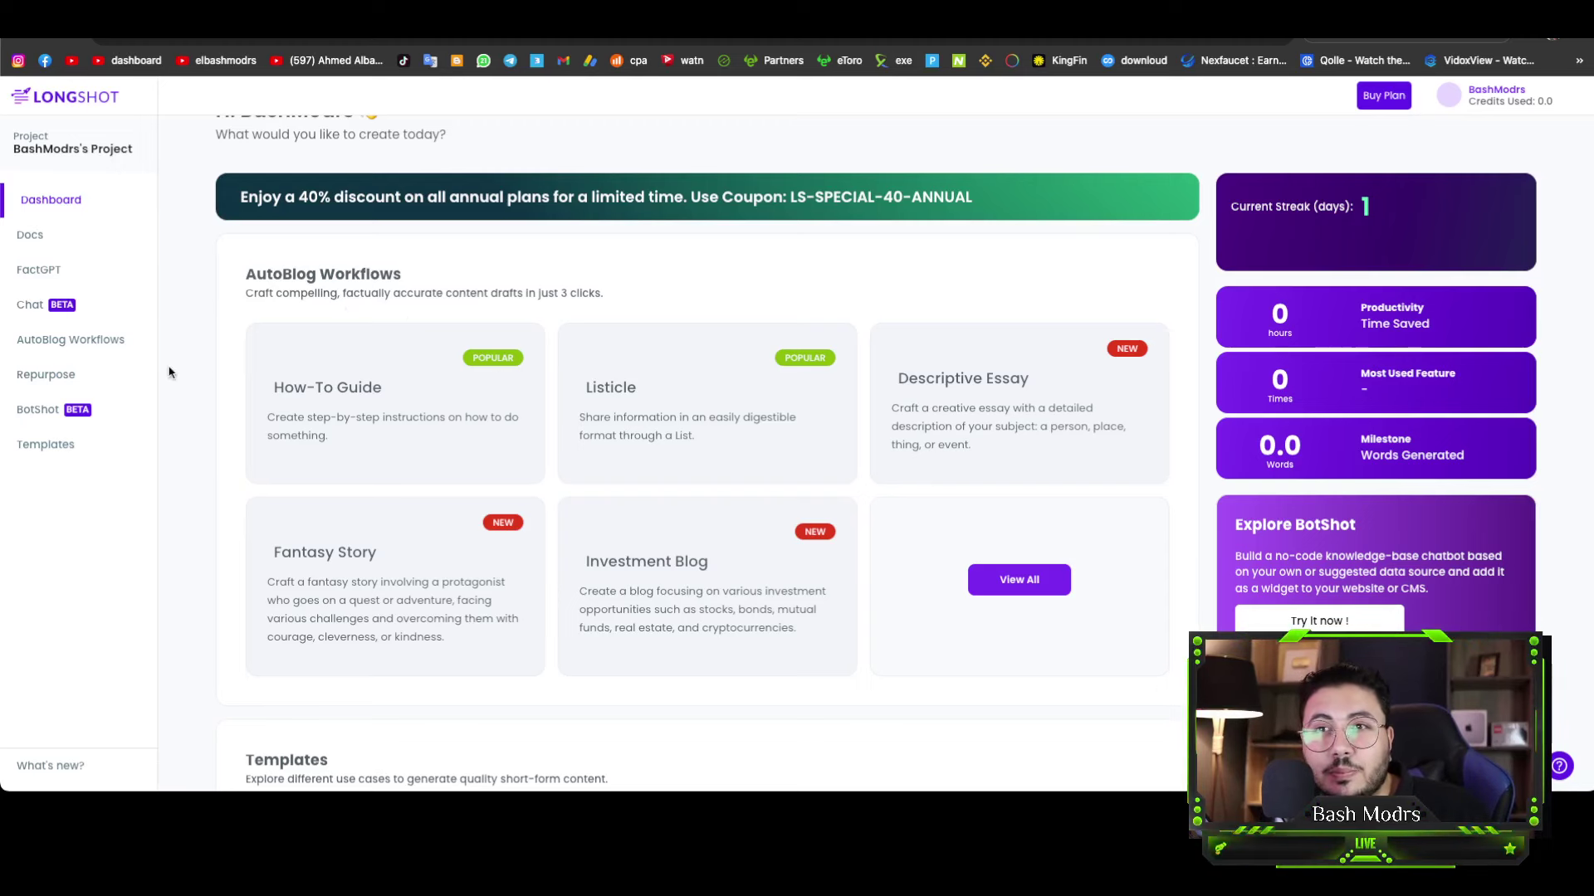
Step: Examine the FactGPT page's prompt and generation options, and view the Chat page
left_click(56, 281)
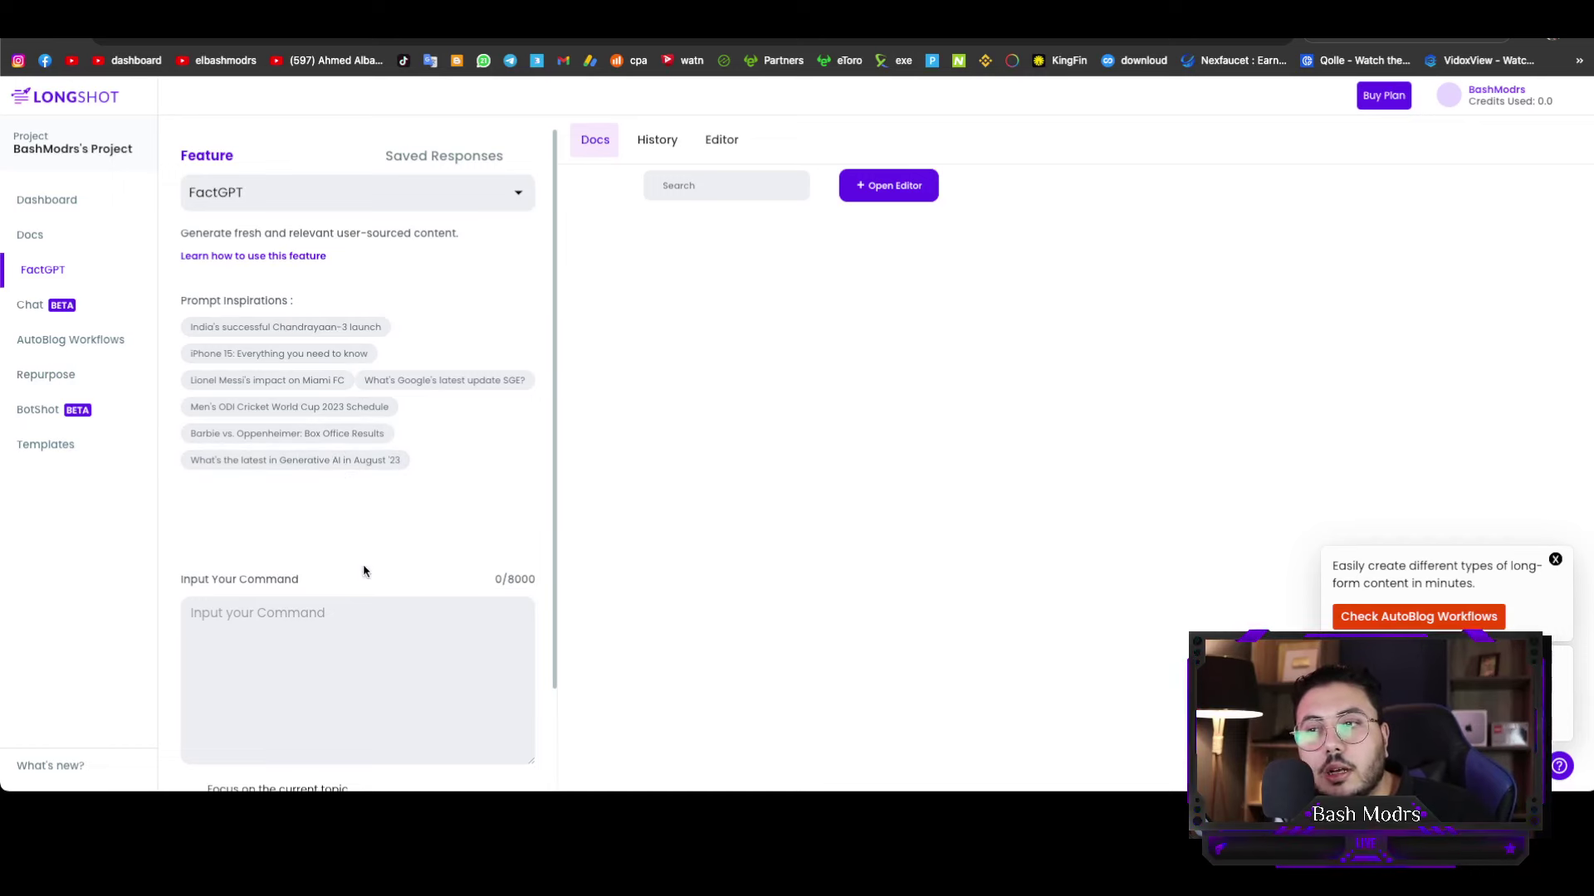
scroll(364, 570, "down", 1)
scroll(349, 647, "down", 1)
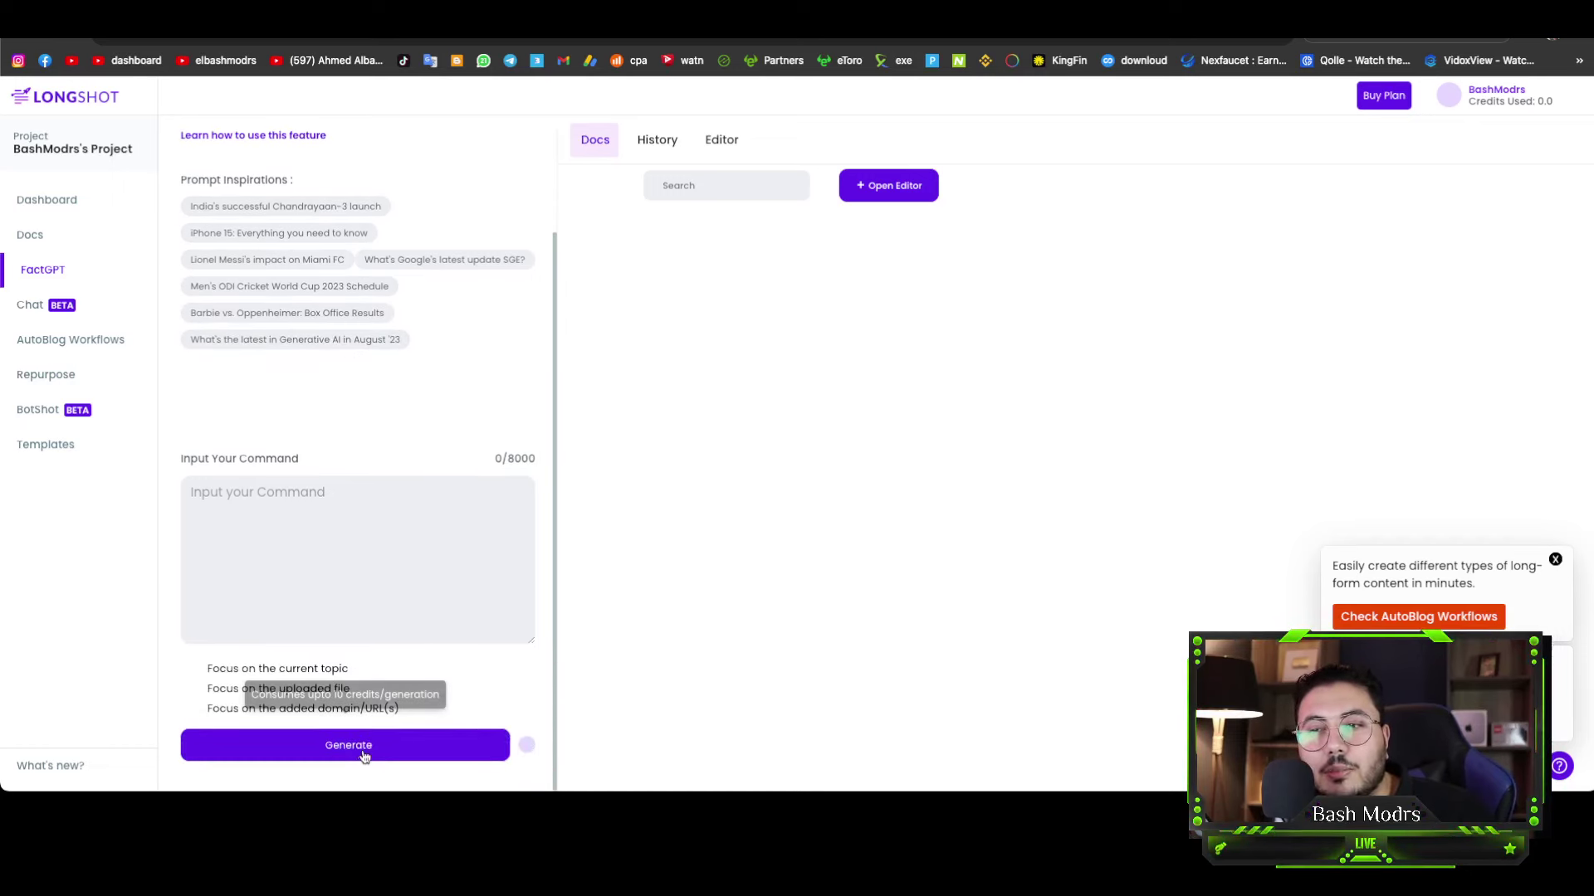
scroll(353, 756, "up", 2)
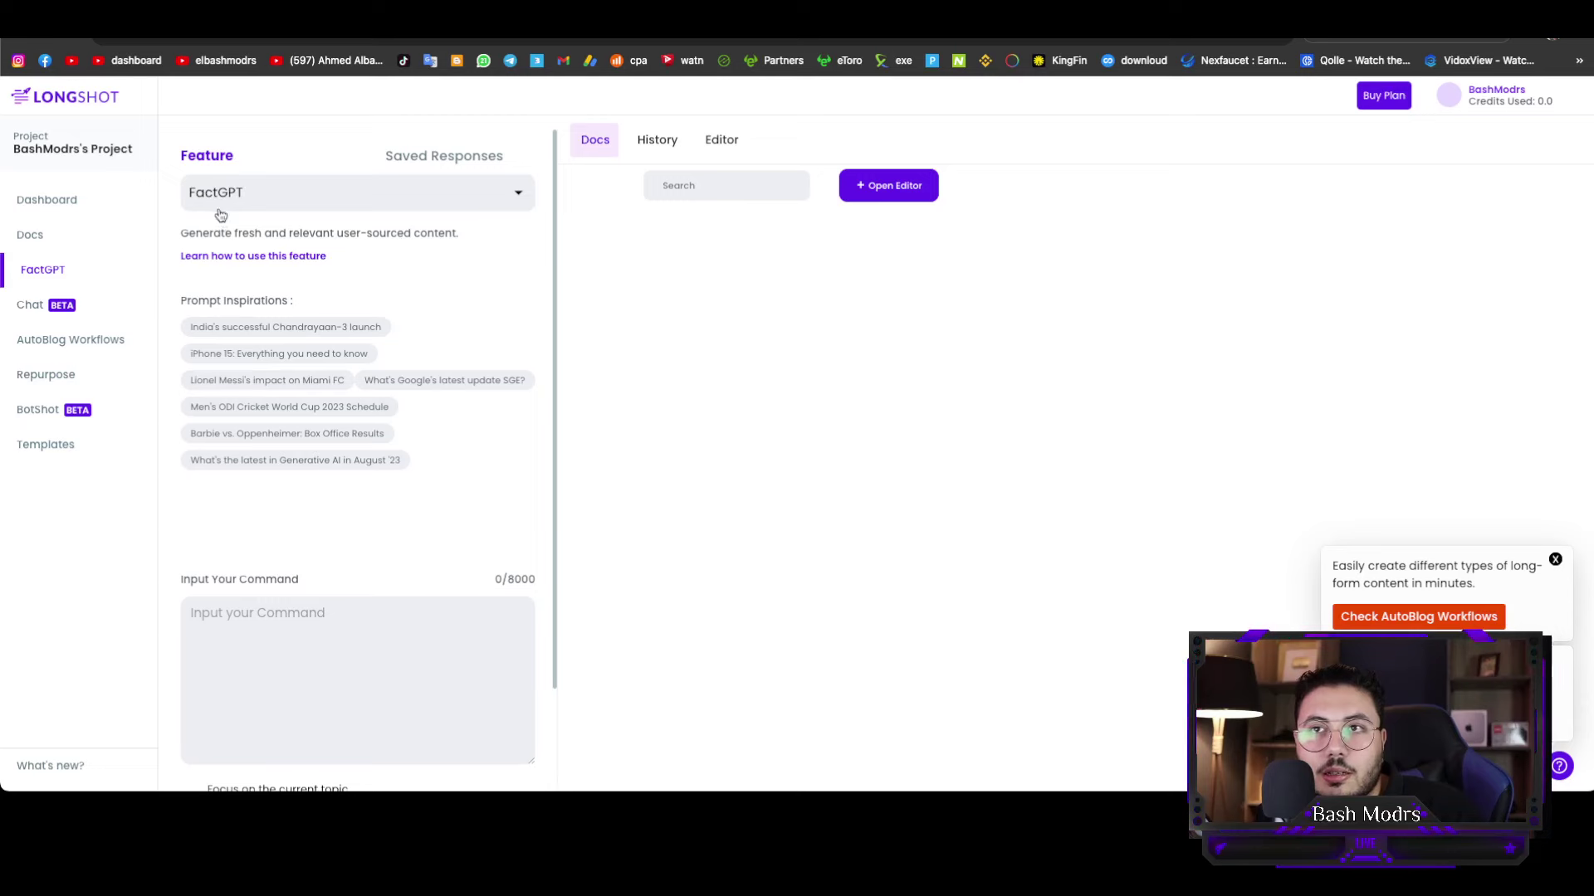
left_click(36, 313)
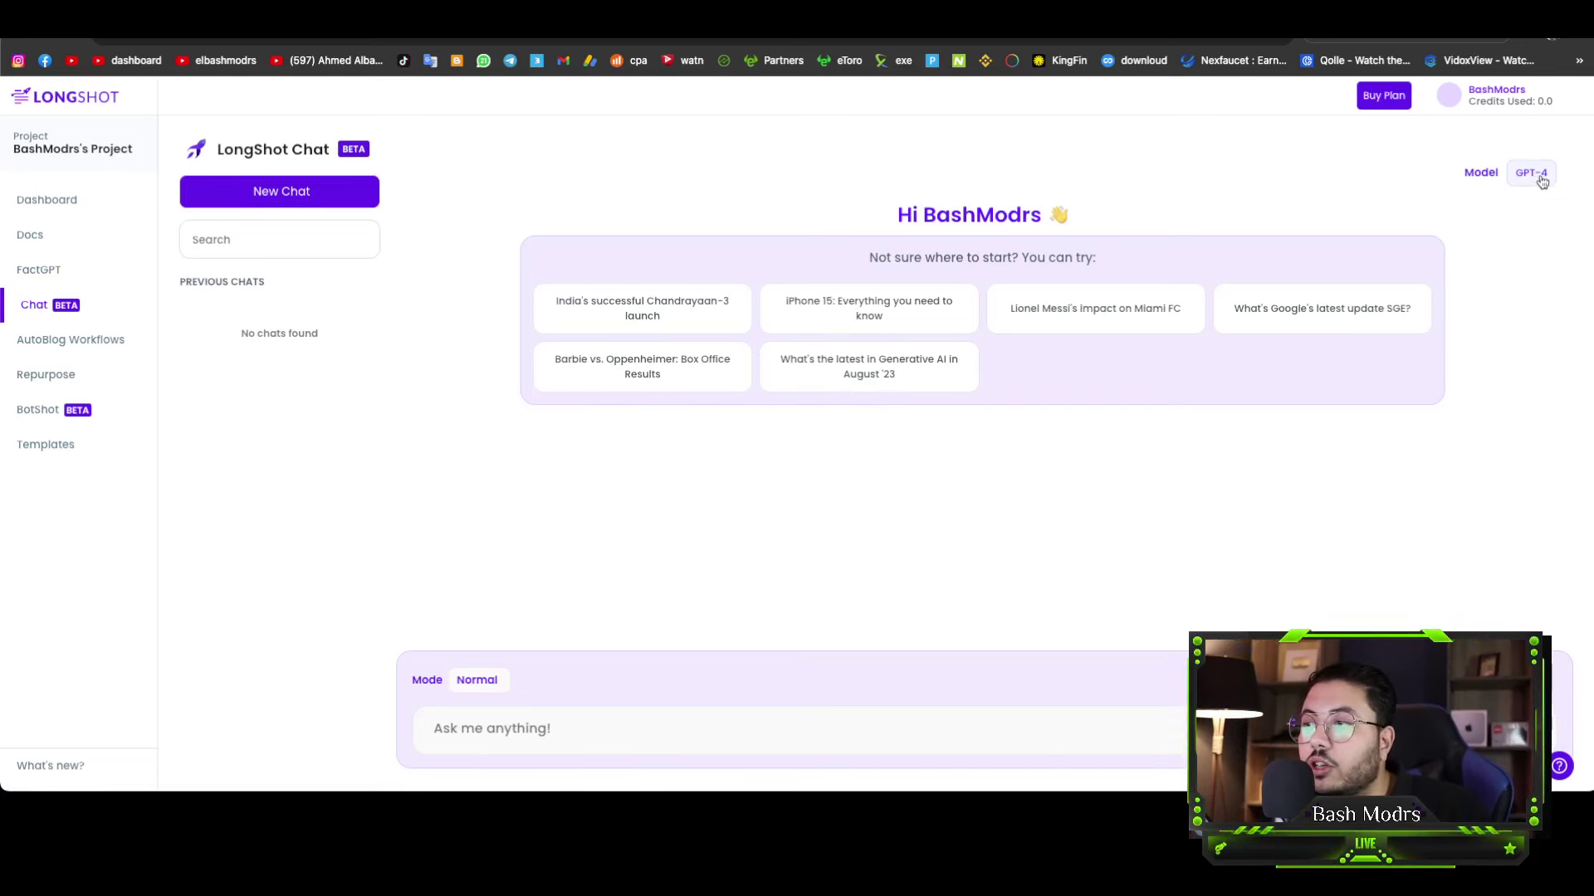
left_click(550, 724)
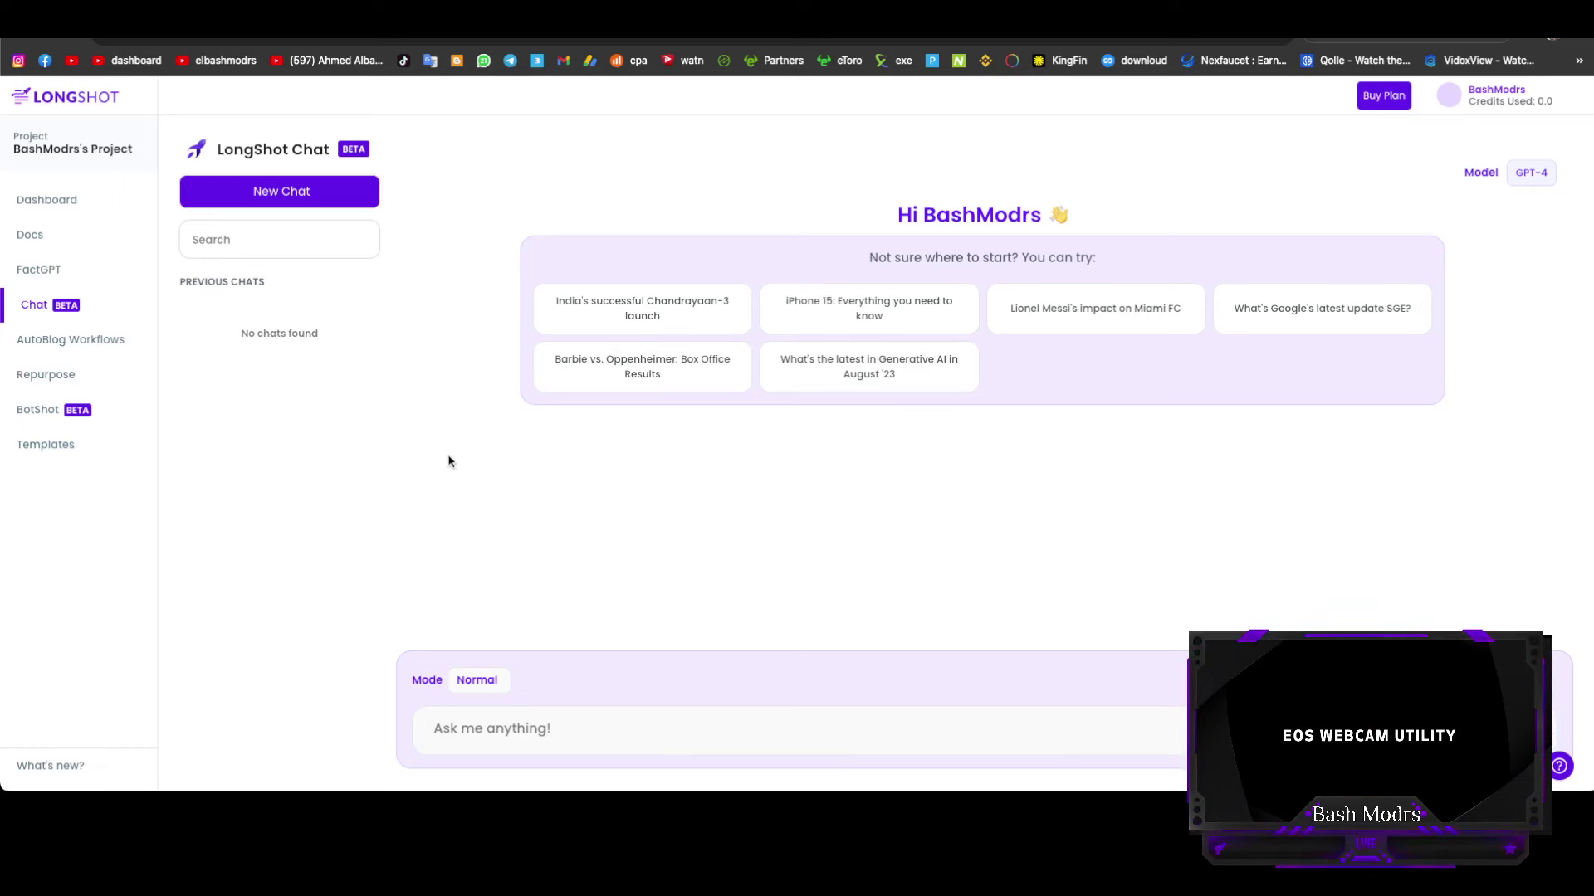
Step: Open the Listicle workflow from AutoBlog Workflows and select English as its language
left_click(76, 342)
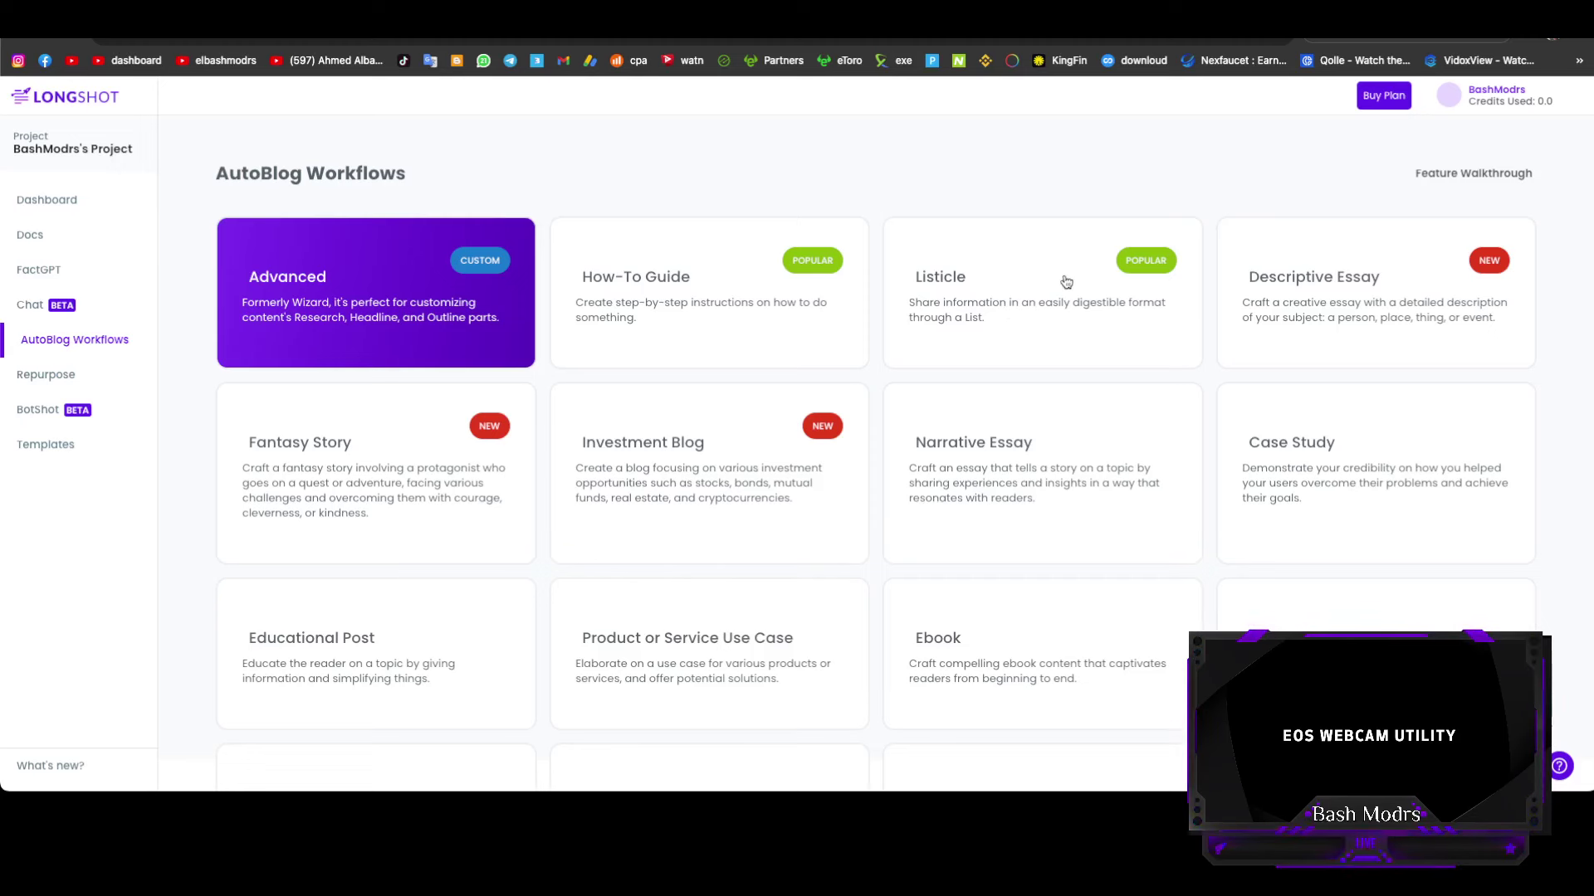
left_click(979, 288)
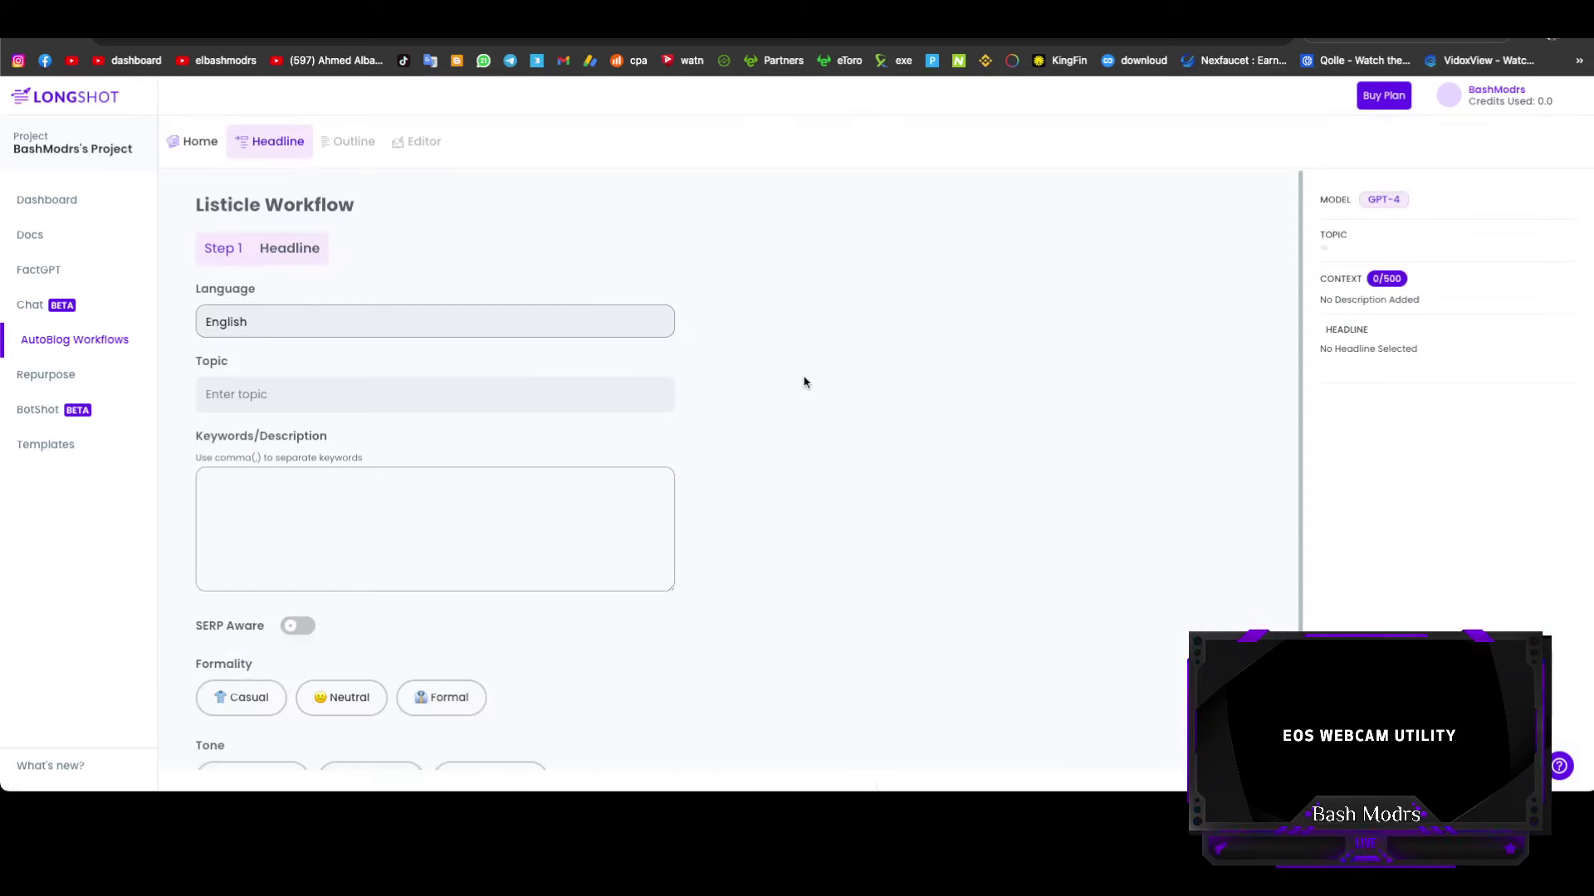
scroll(563, 295, "down", 1)
left_click(544, 256)
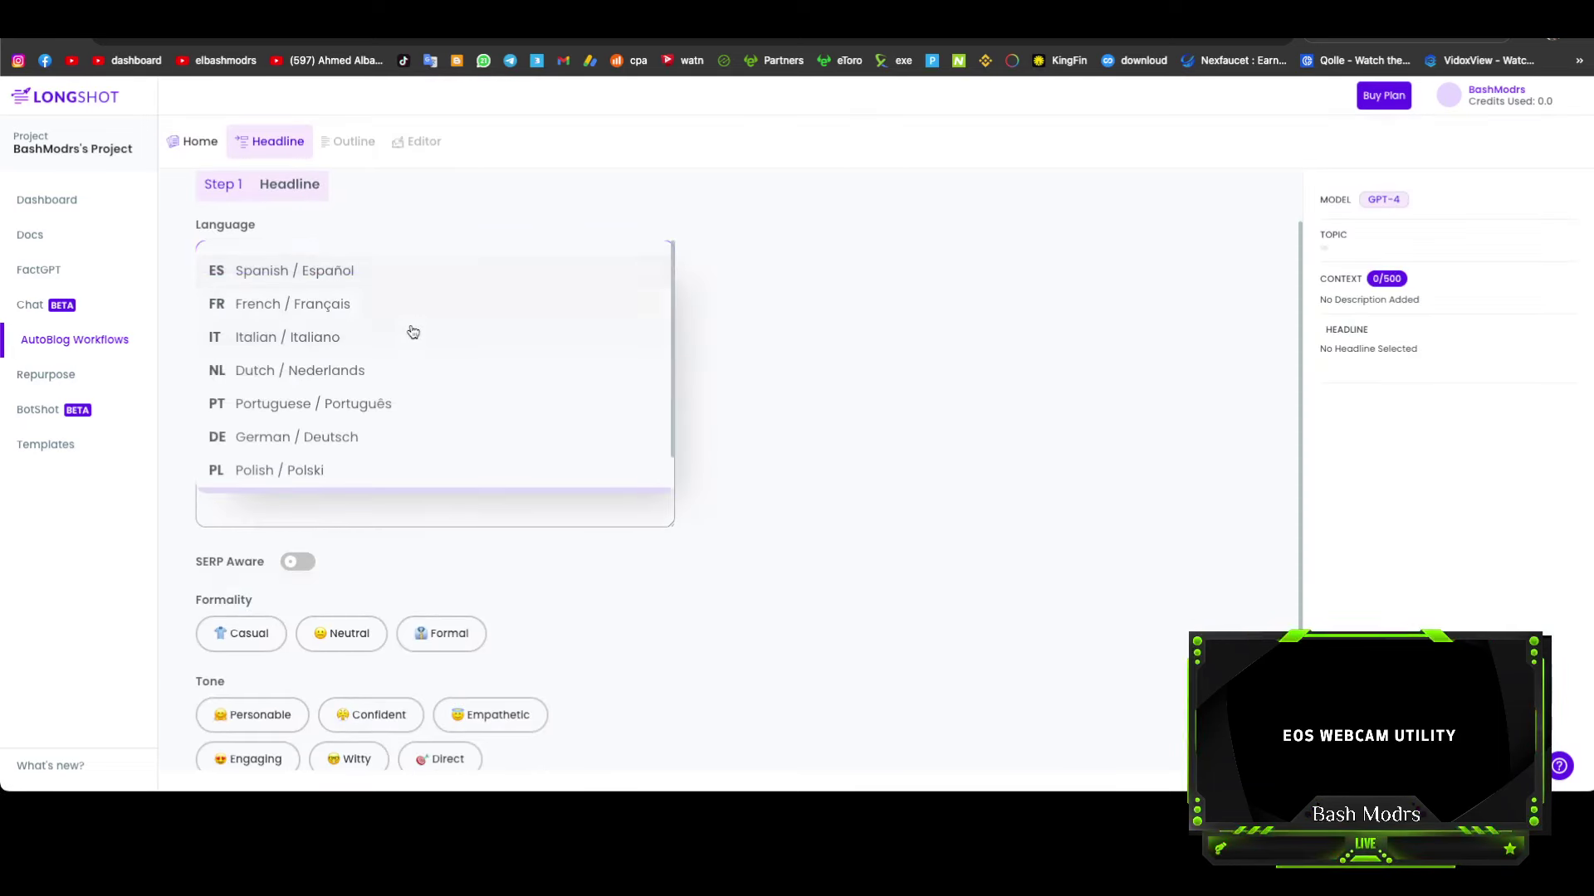
scroll(413, 333, "down", 1)
scroll(412, 341, "up", 1)
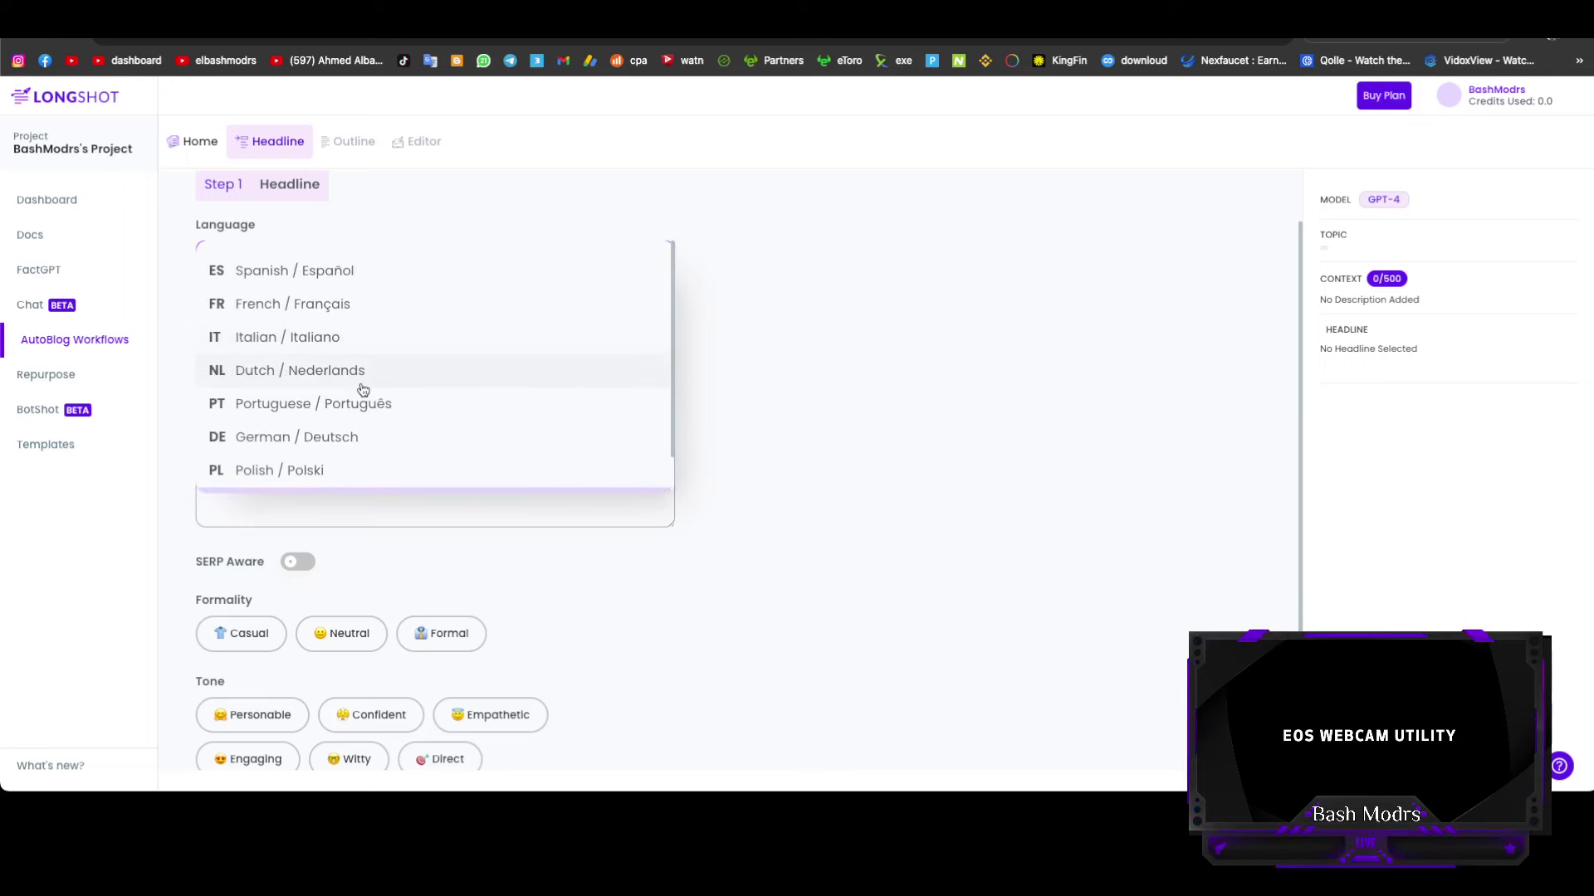
scroll(324, 432, "down", 1)
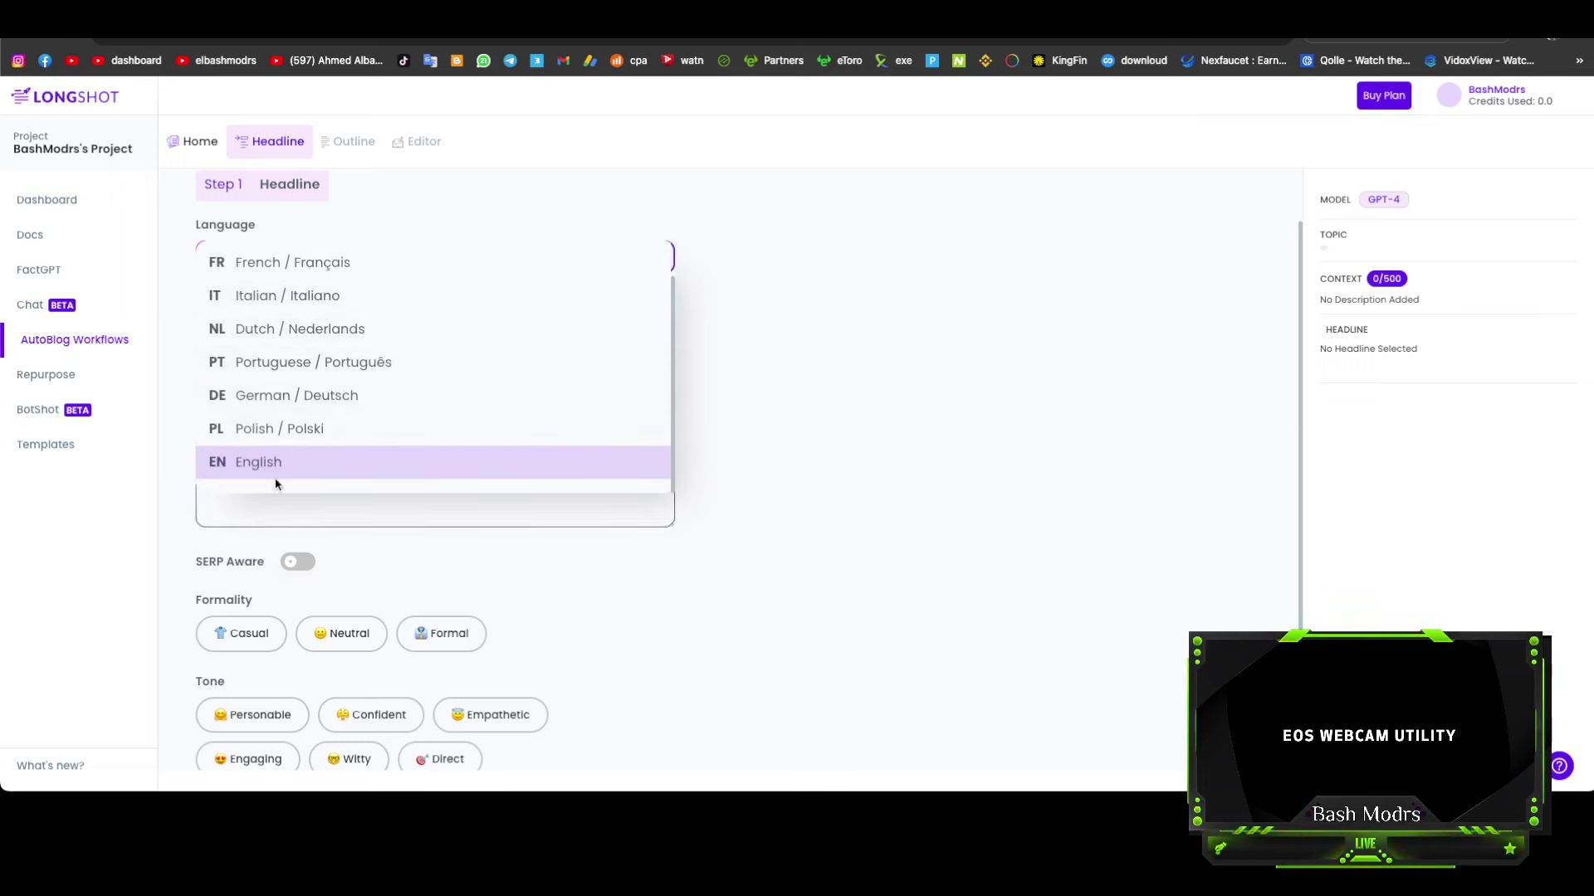
left_click(279, 463)
left_click(274, 300)
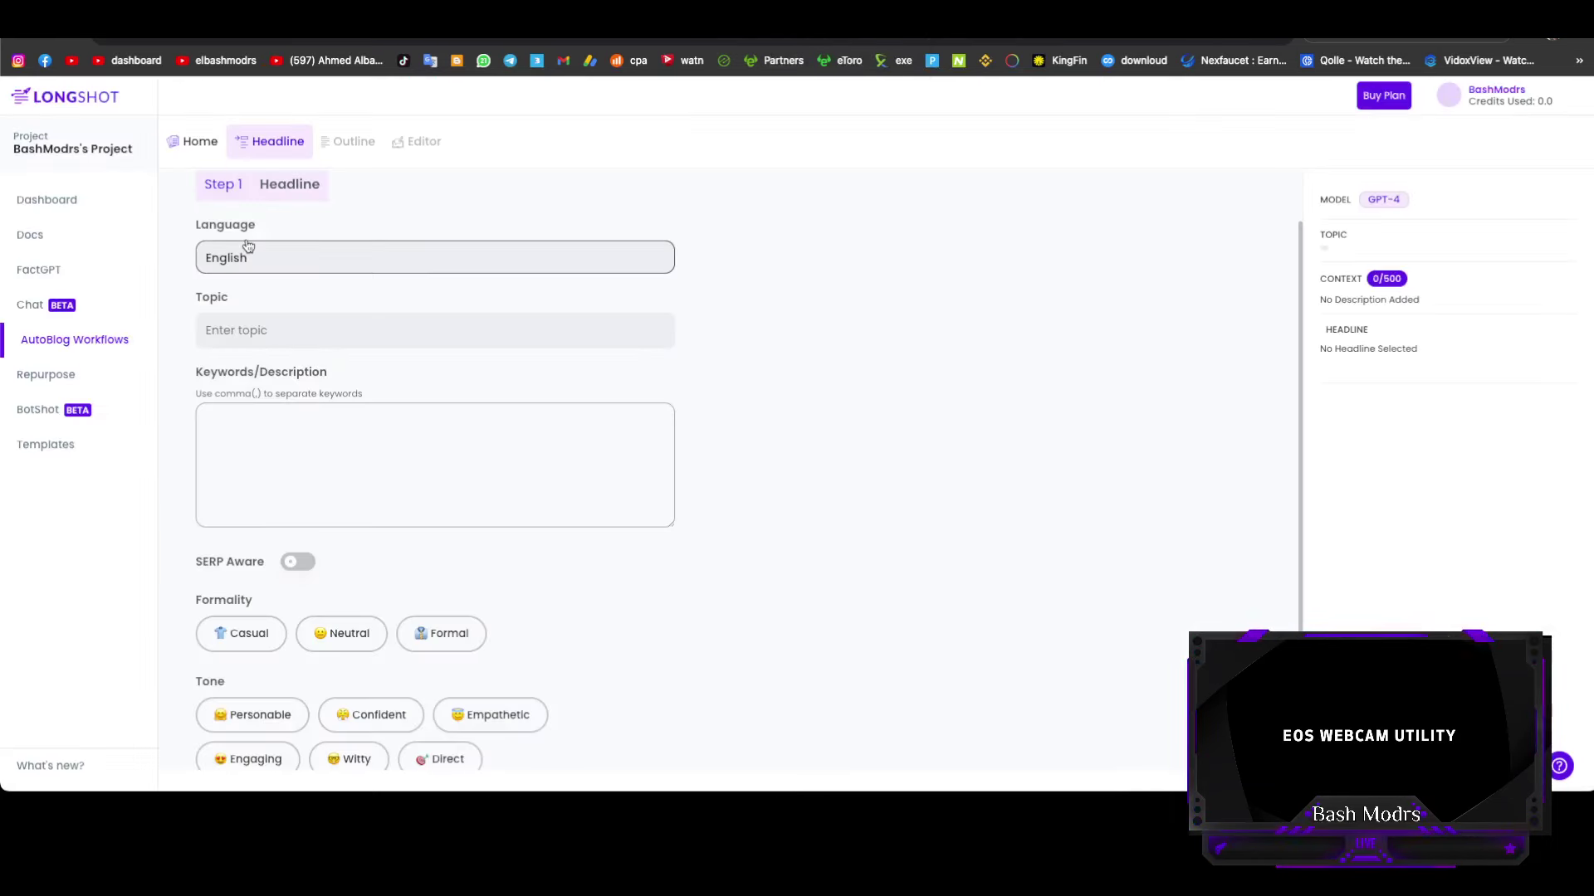
Step: Switch to Google Translate, translate "افضل ٣ طرق للاستثمار في ٢٠٢٣" from Arabic to English and copy the translation
left_click(238, 336)
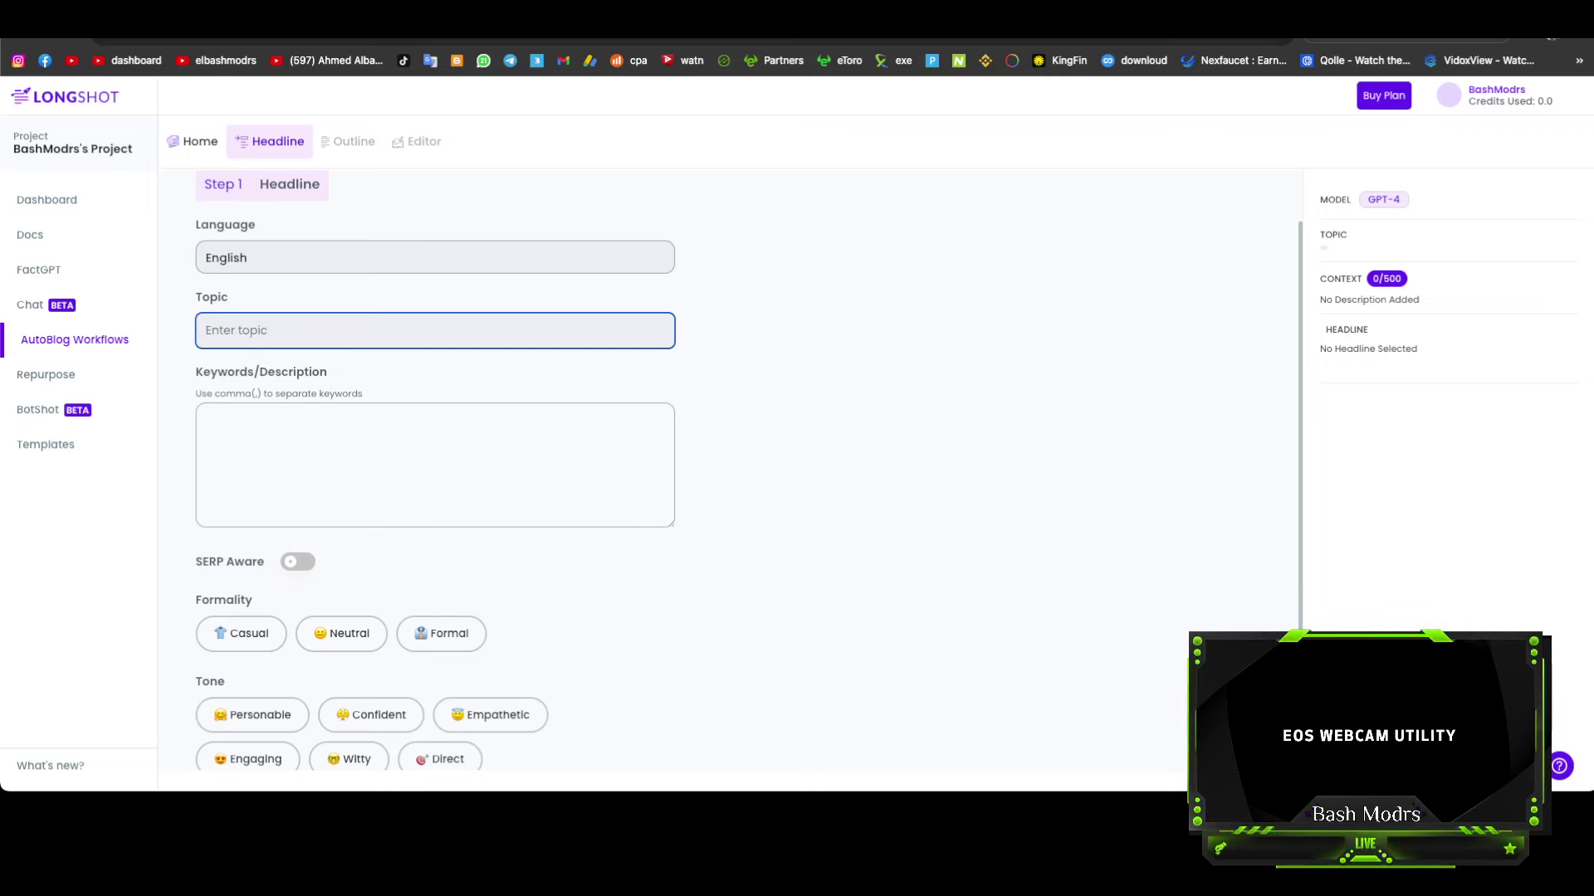
key("ctrl+Tab")
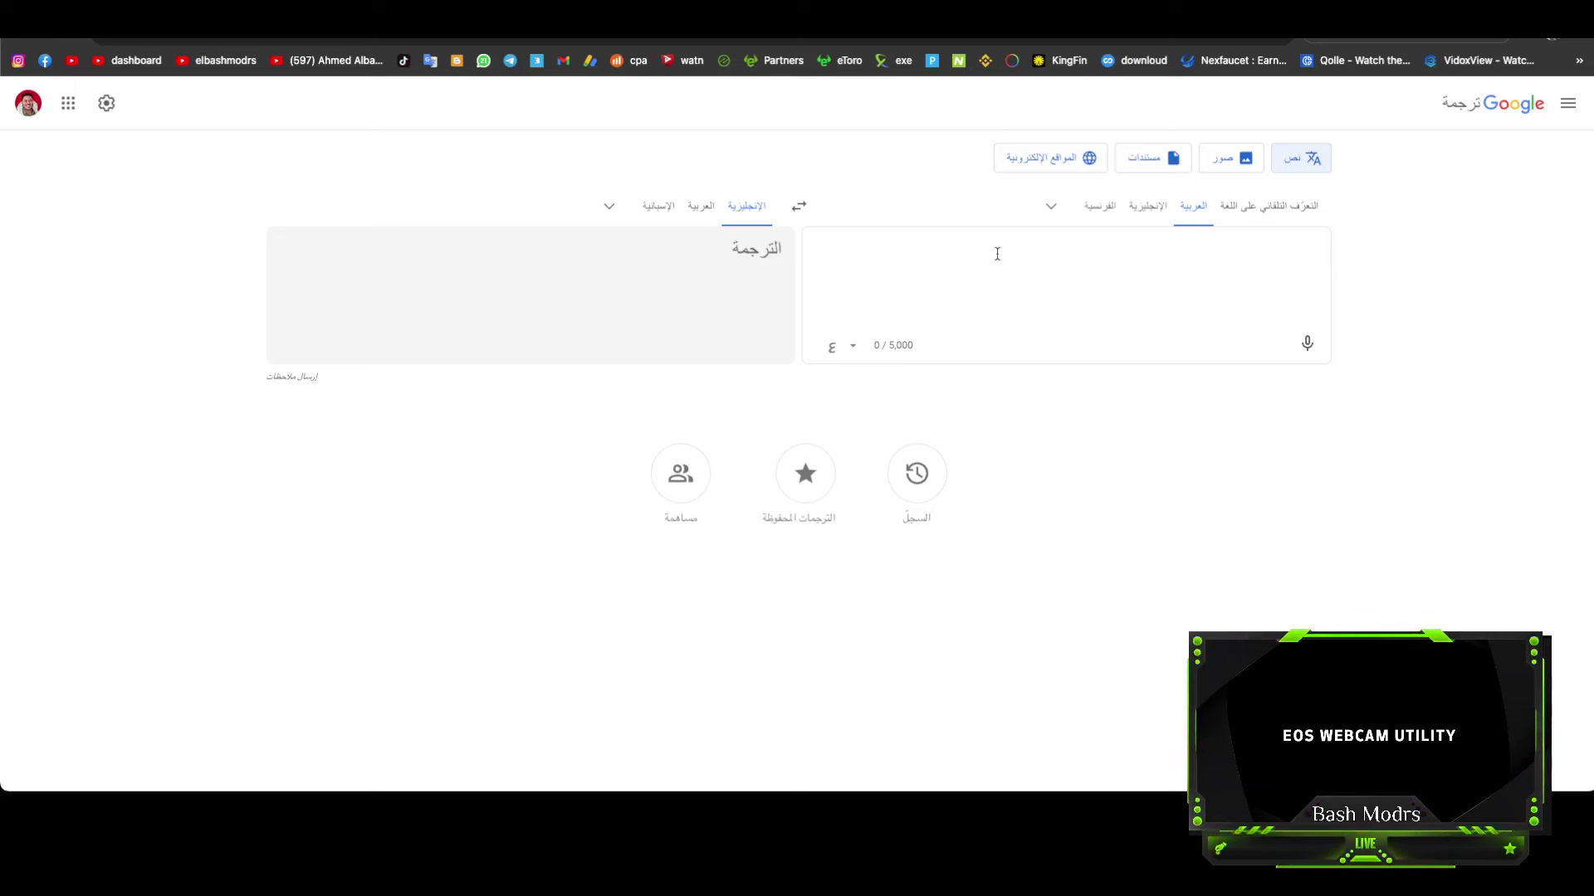
type("ht")
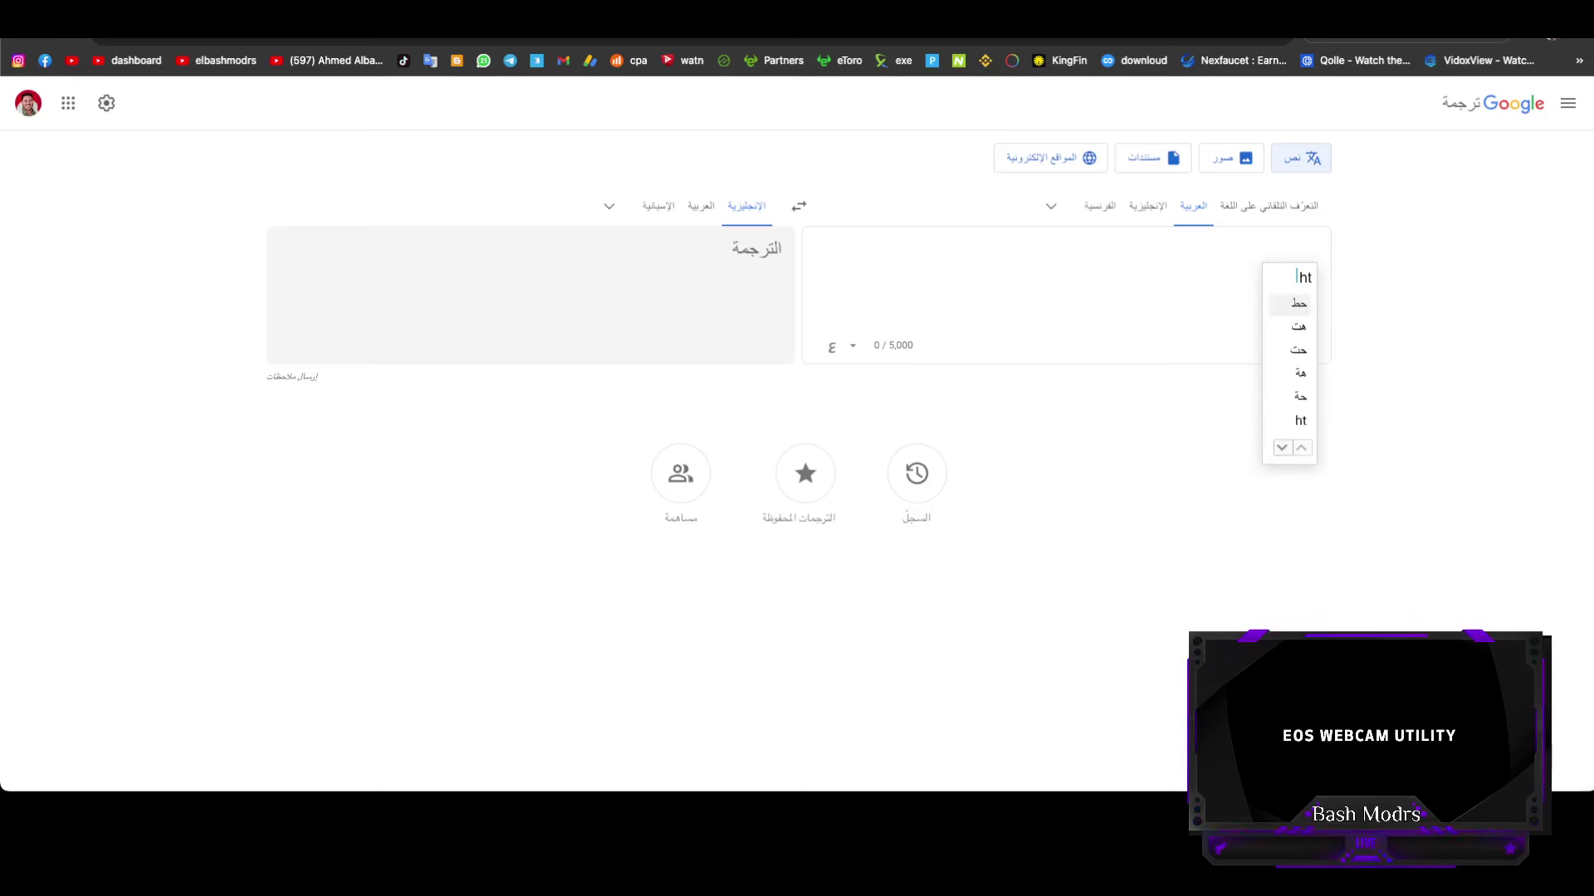
key("Escape")
type("ا")
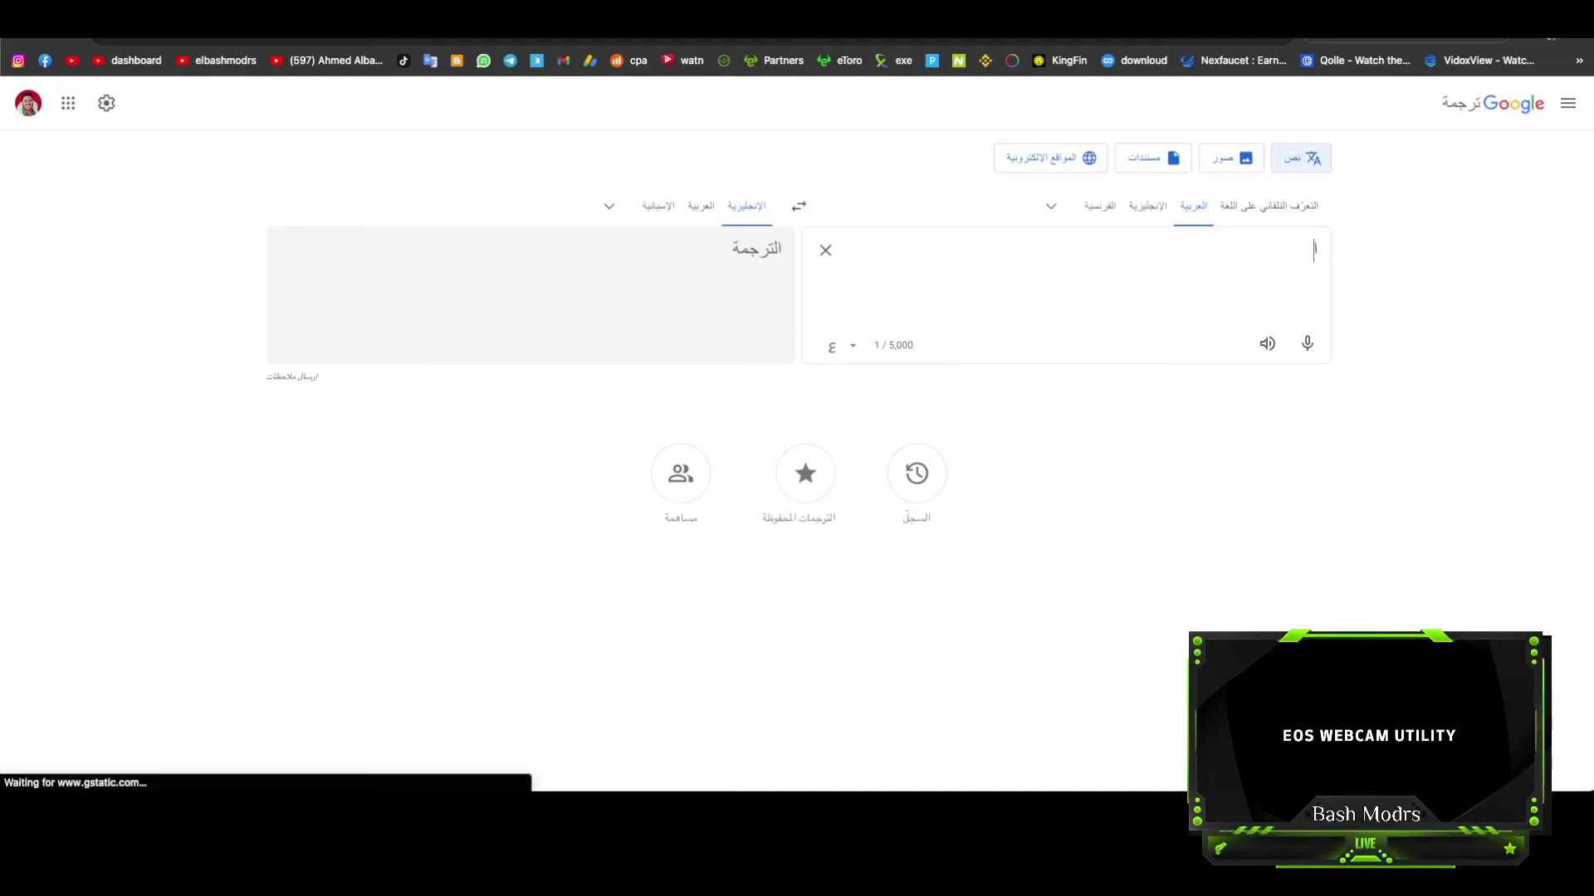
type("فضل ٣")
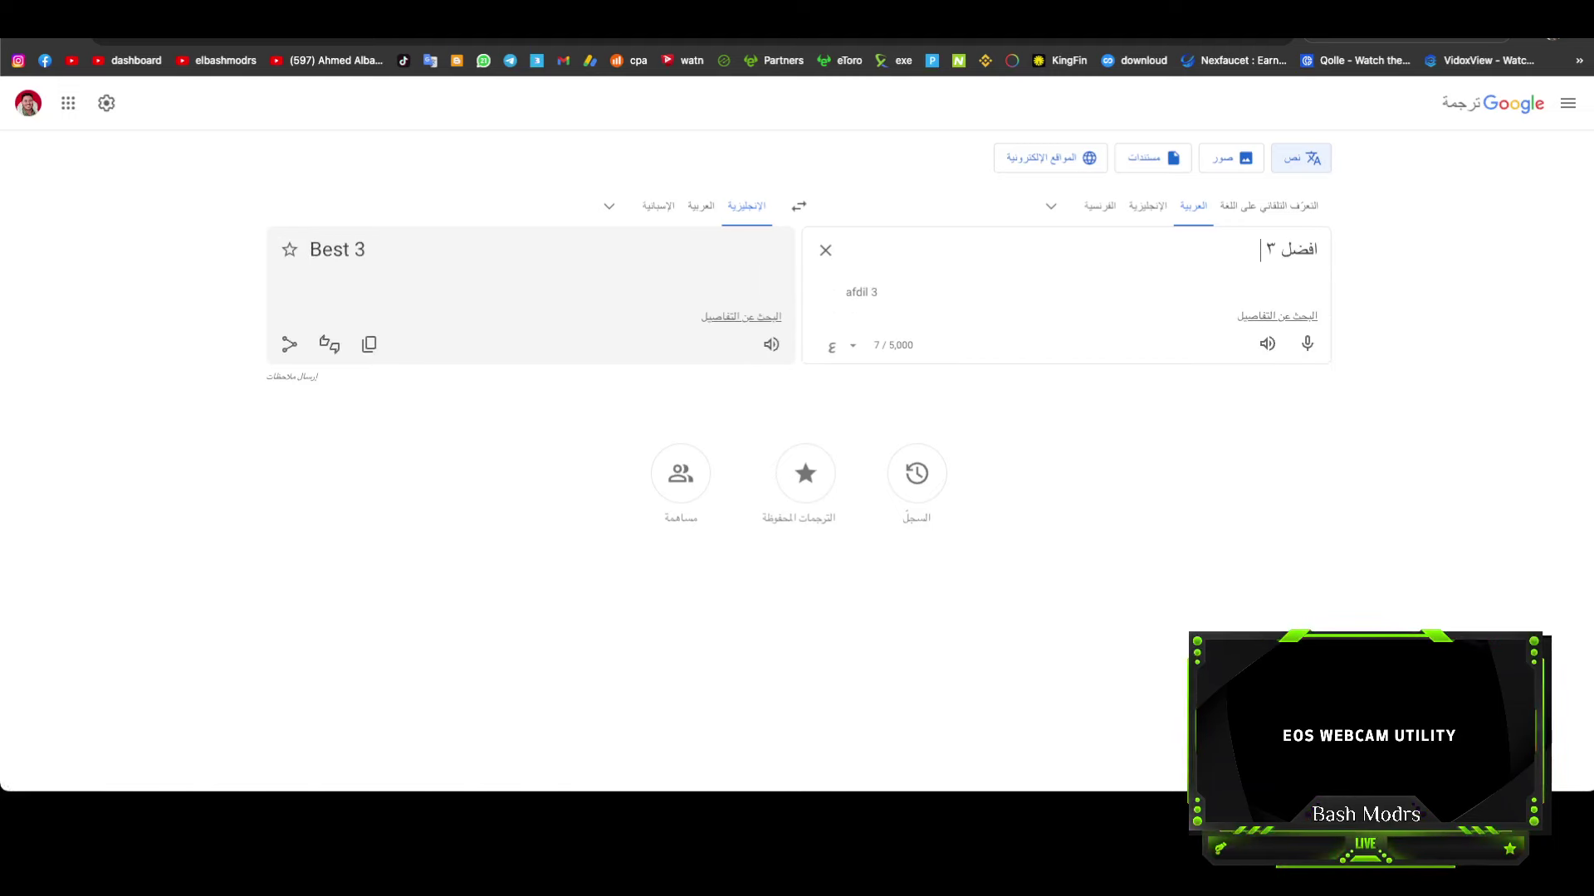
type(" طرق للاستثمار في ٢٠٢٣")
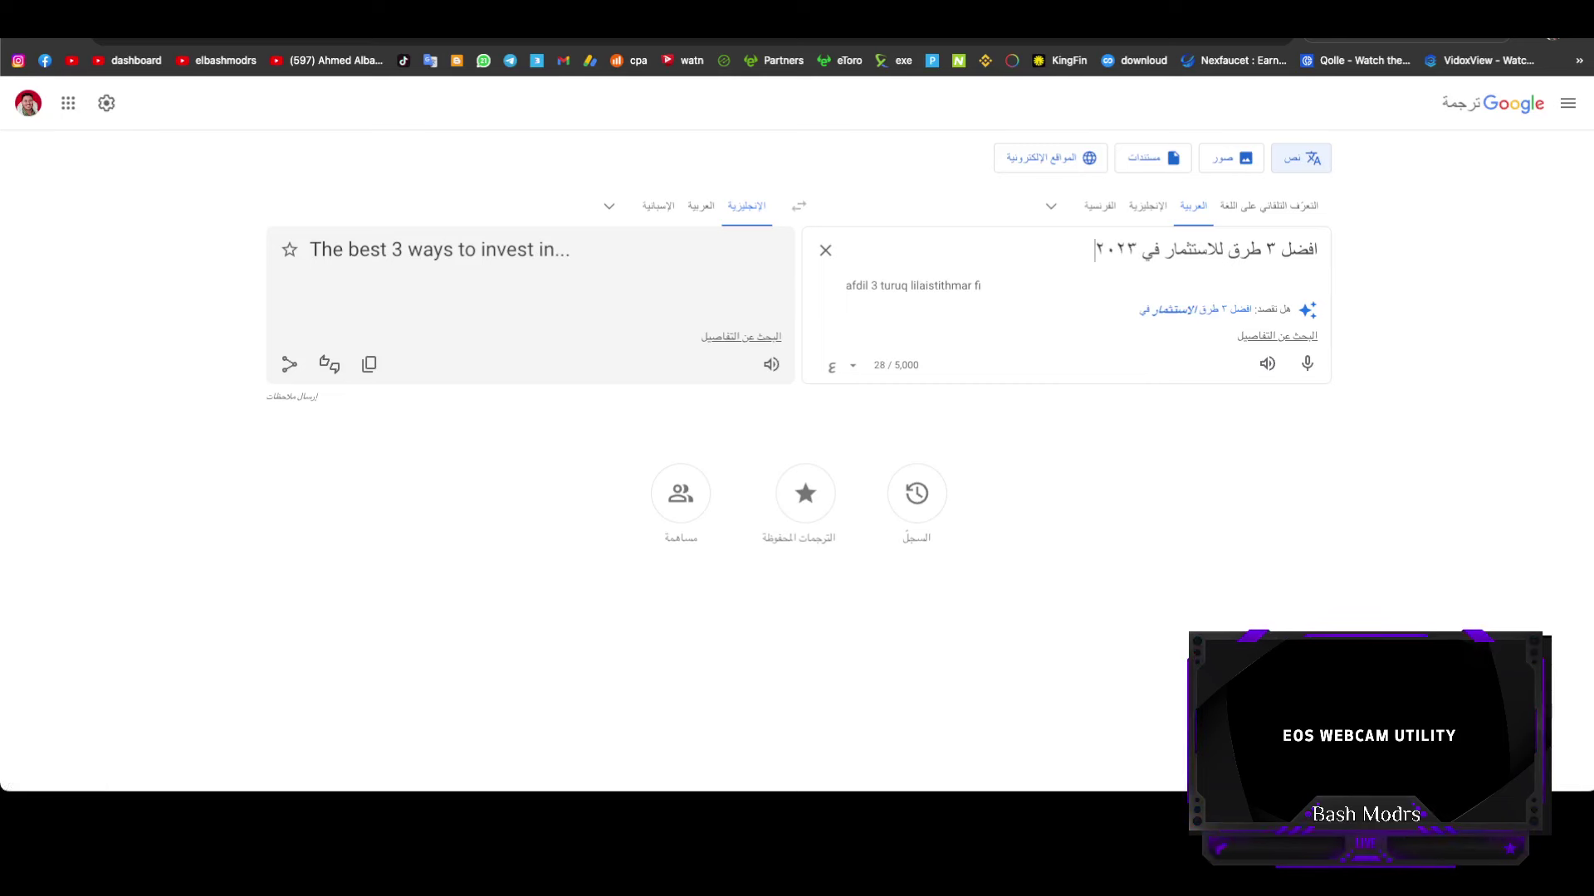
left_click(364, 370)
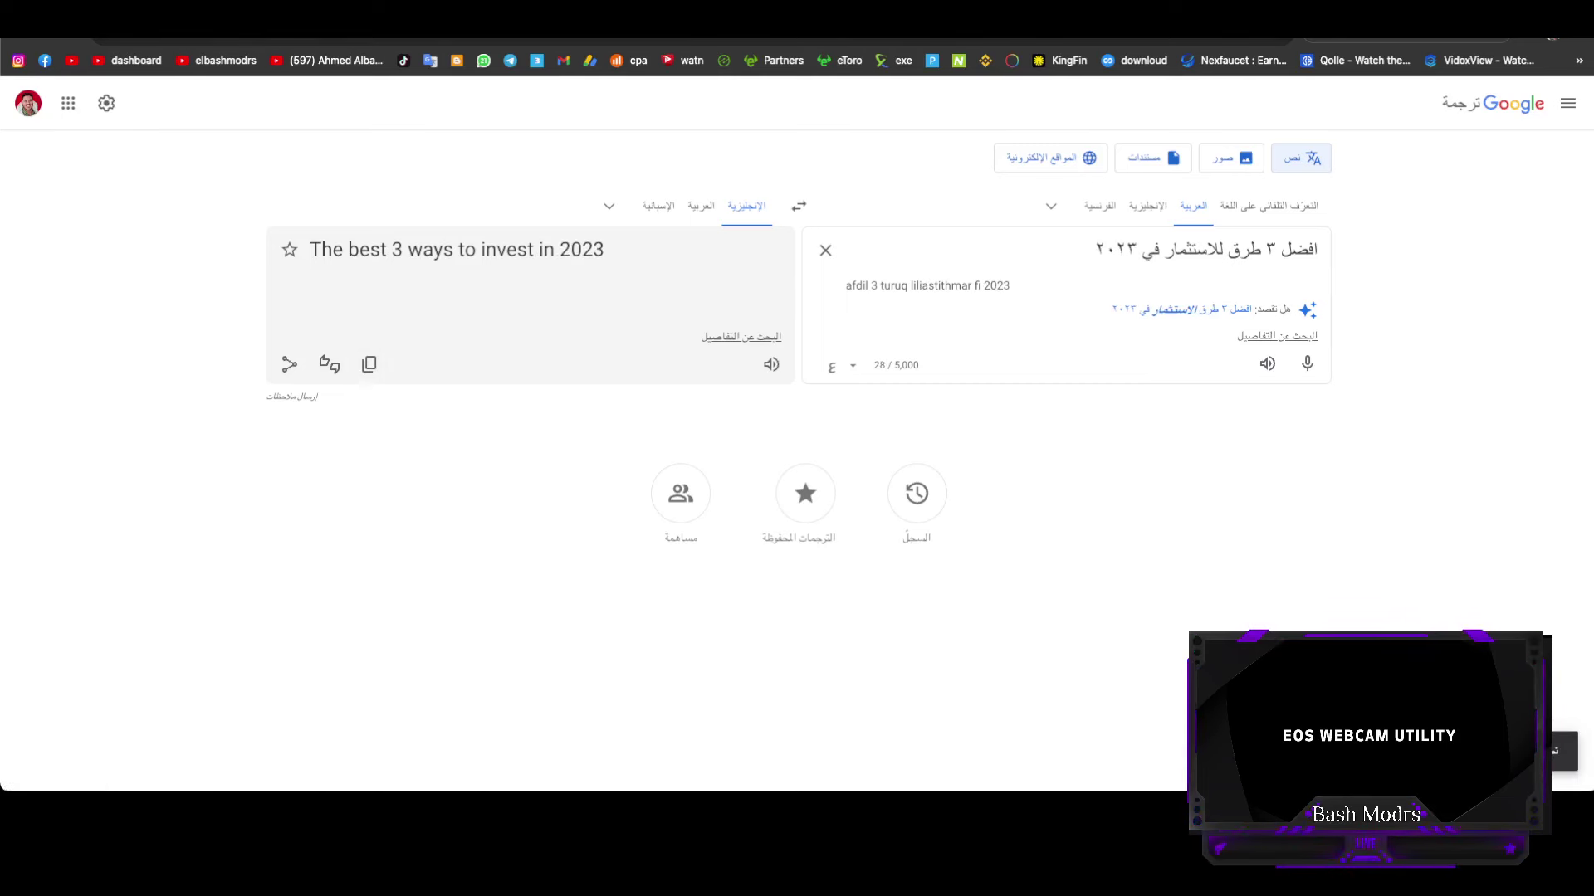
Step: Return to LongShot and paste "The best 3 ways to invest in 2023" as the listicle's topic
key("ctrl+Tab")
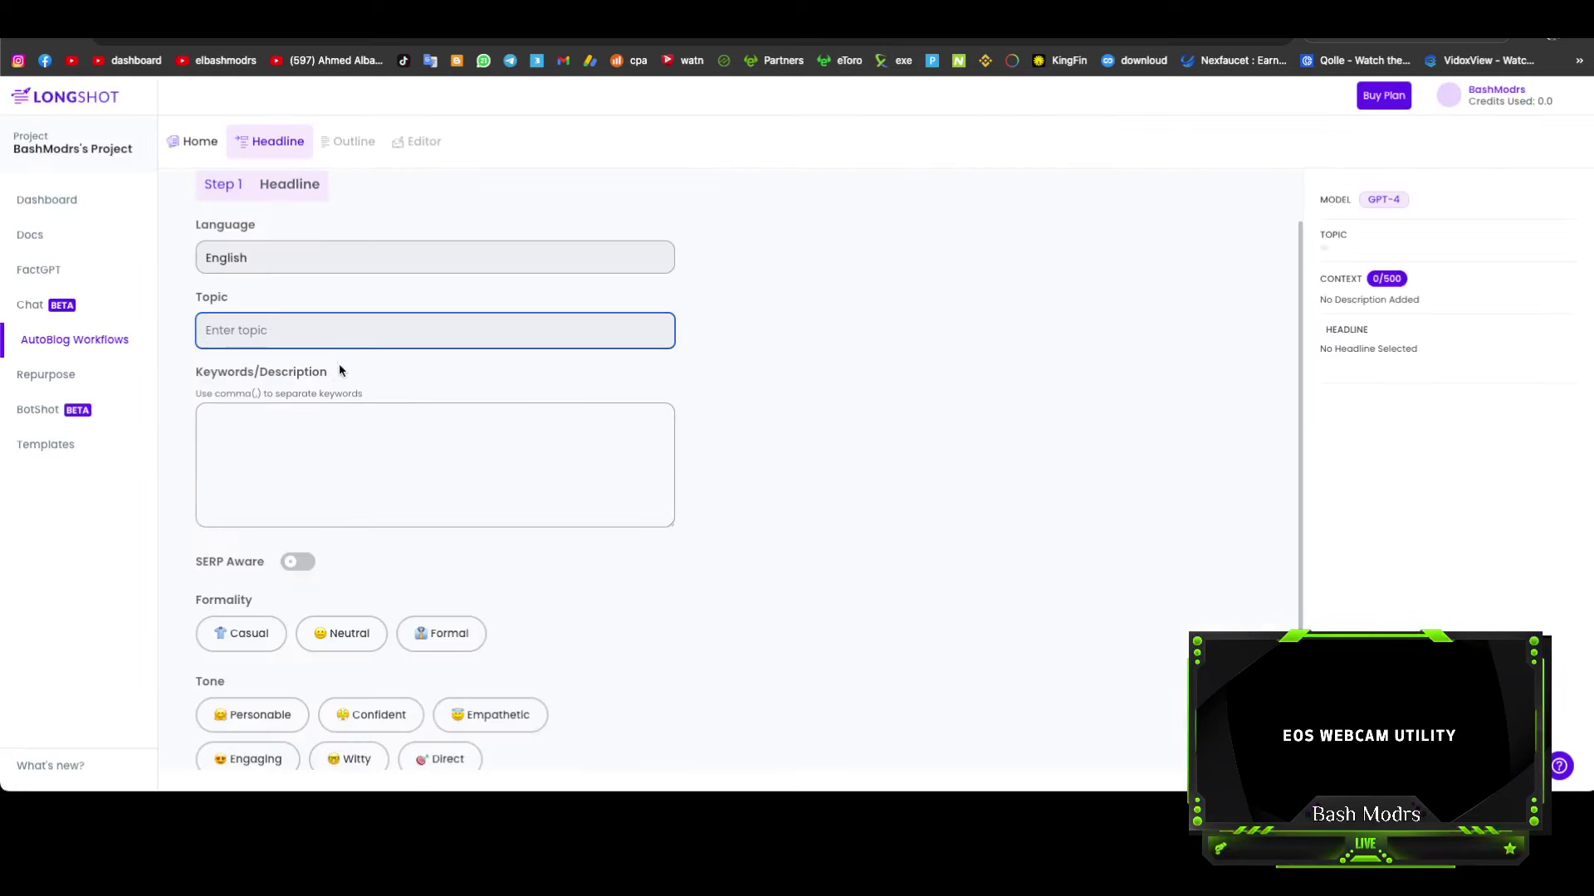
right_click(319, 332)
left_click(349, 453)
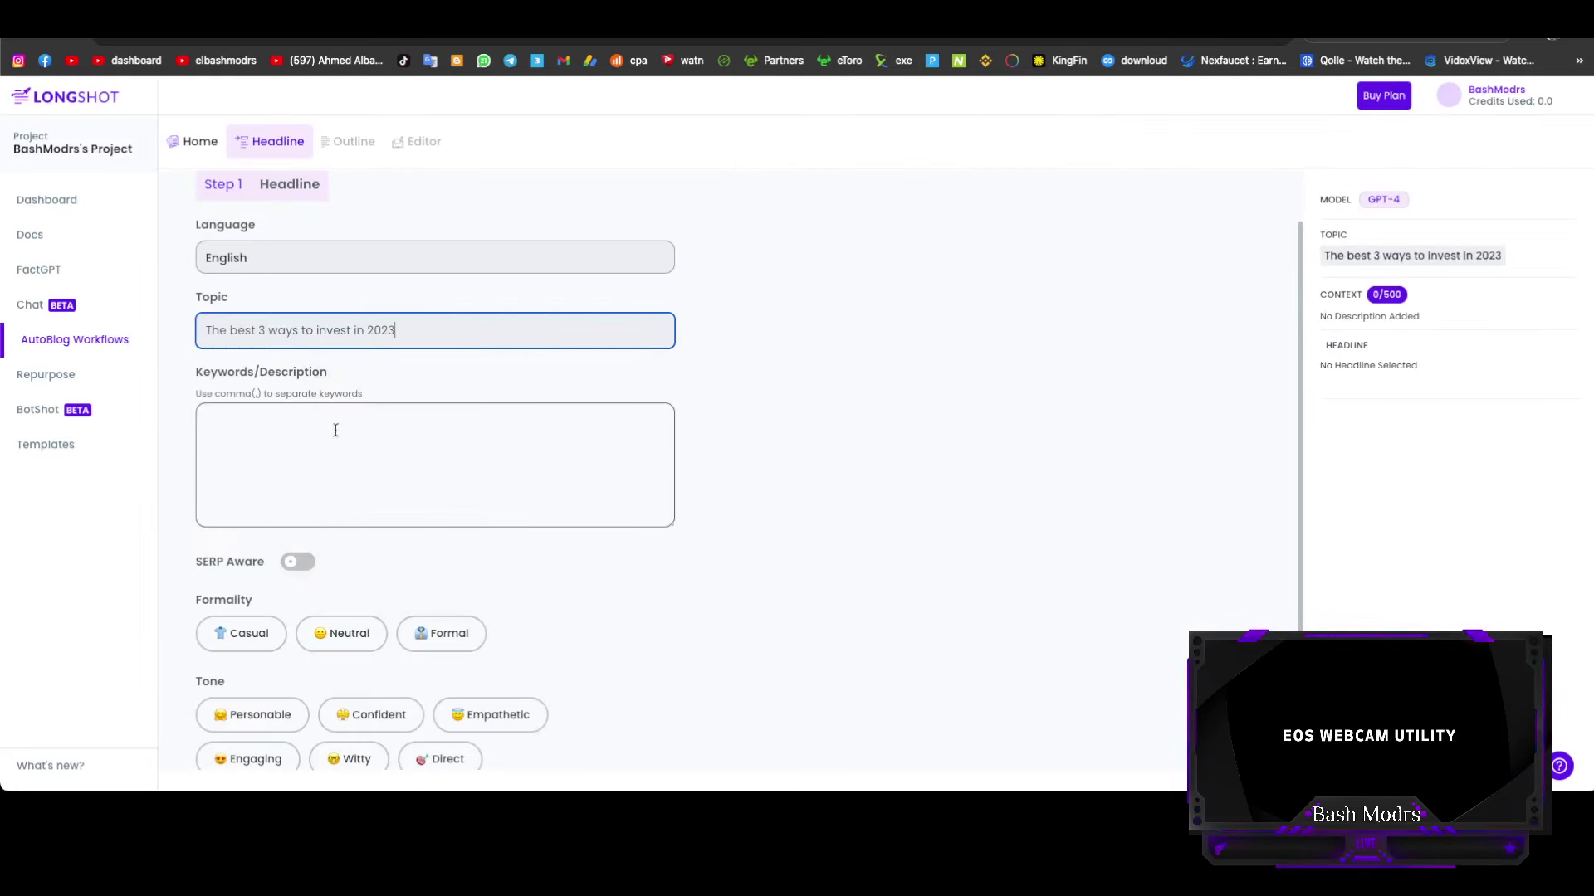
Step: Enter "invest" as the first keyword in the Keywords/Description box and start a new line
left_click(380, 434)
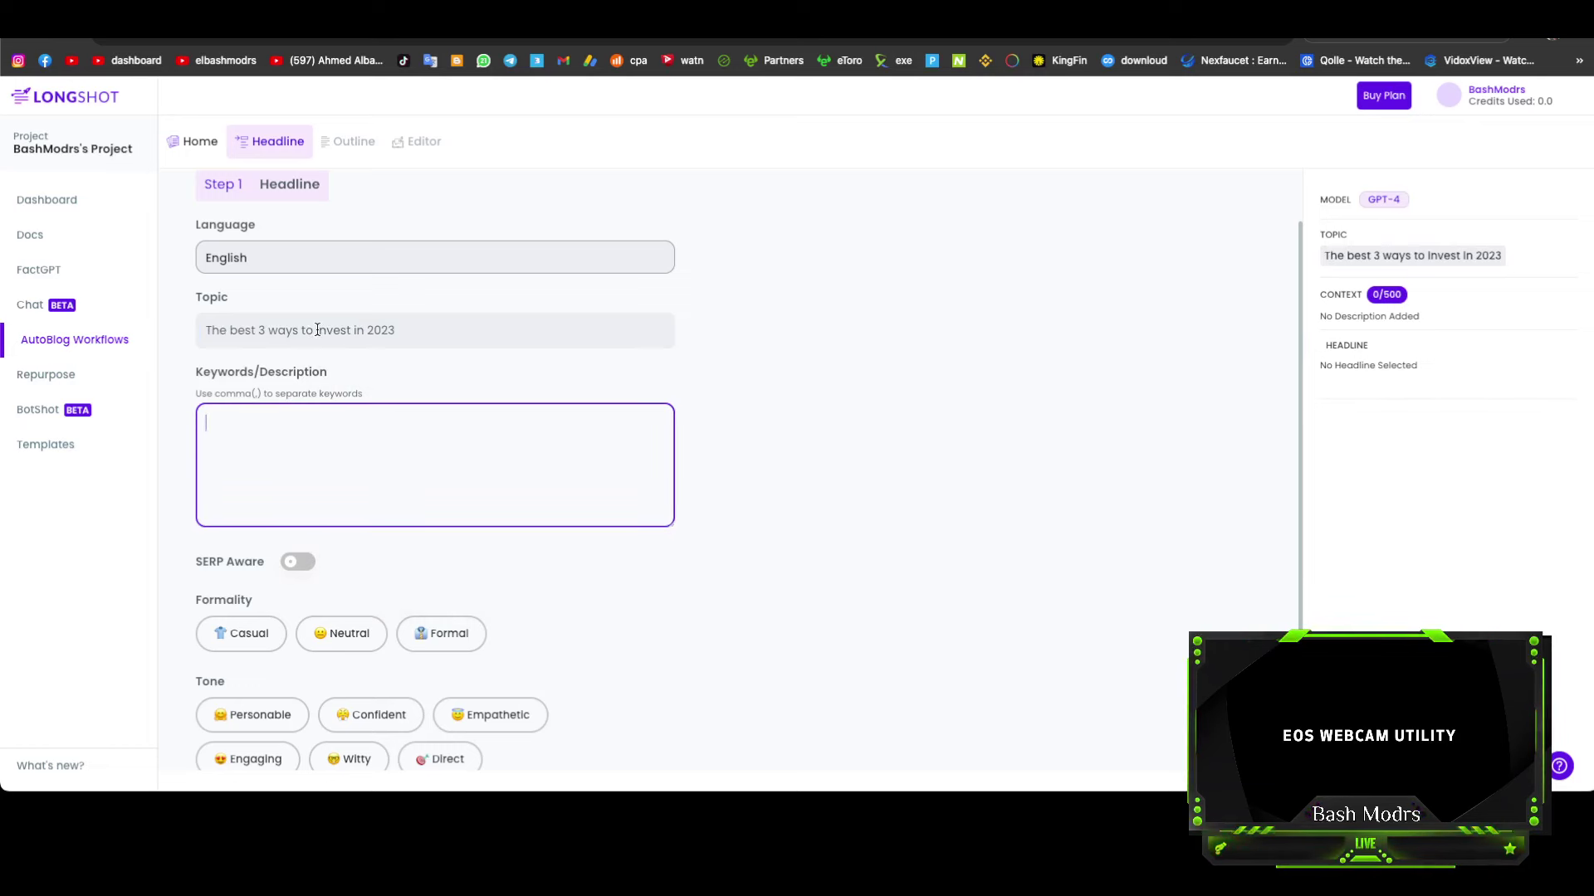
left_click_drag(317, 330, 349, 330)
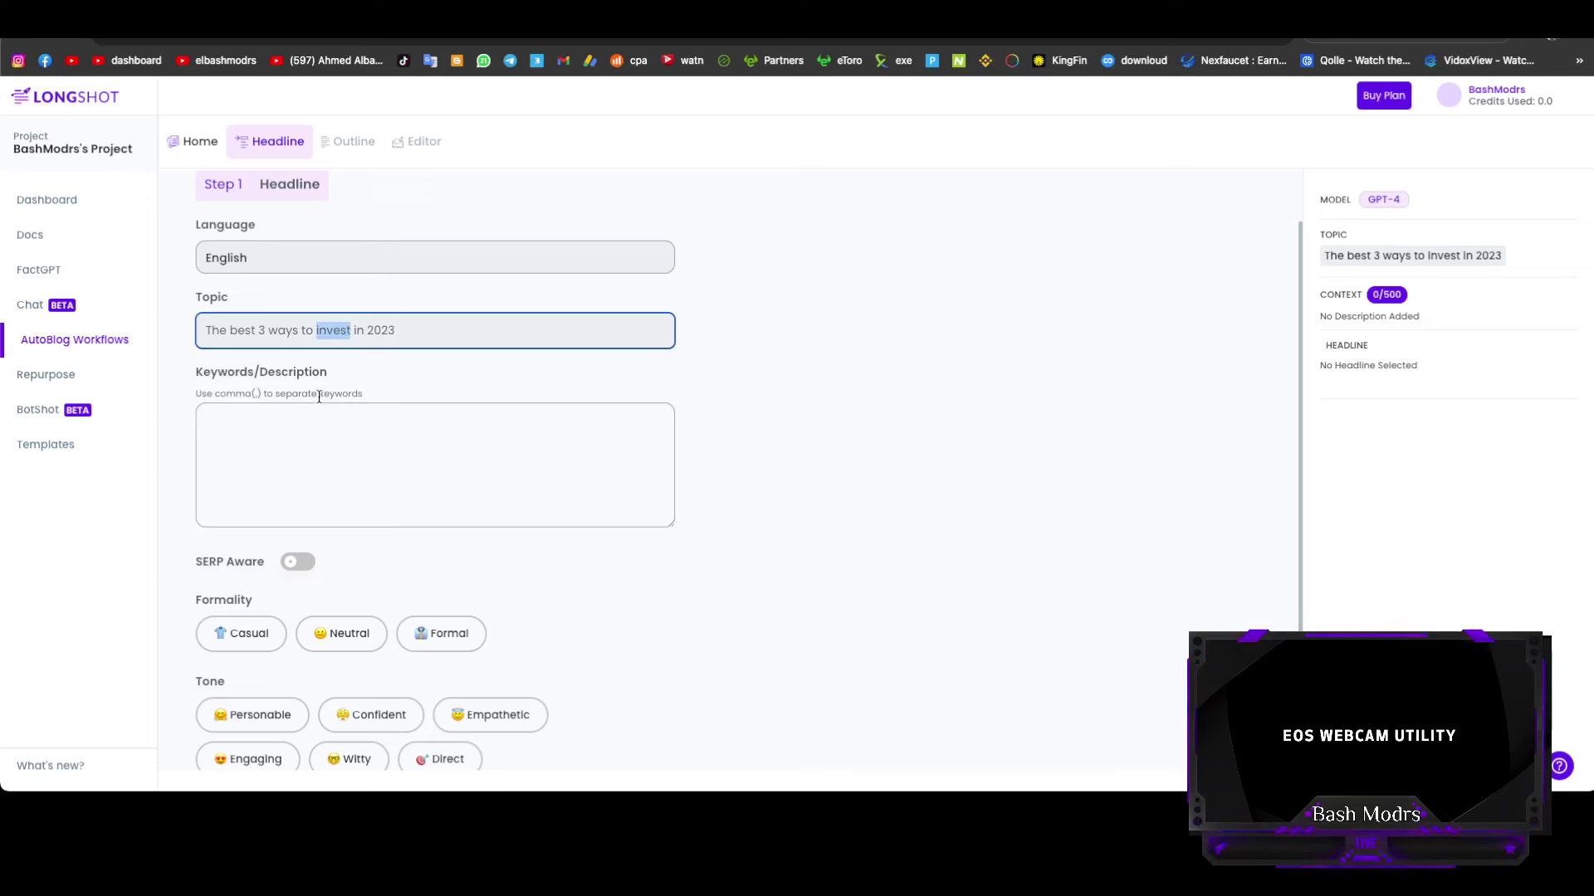
left_click(269, 457)
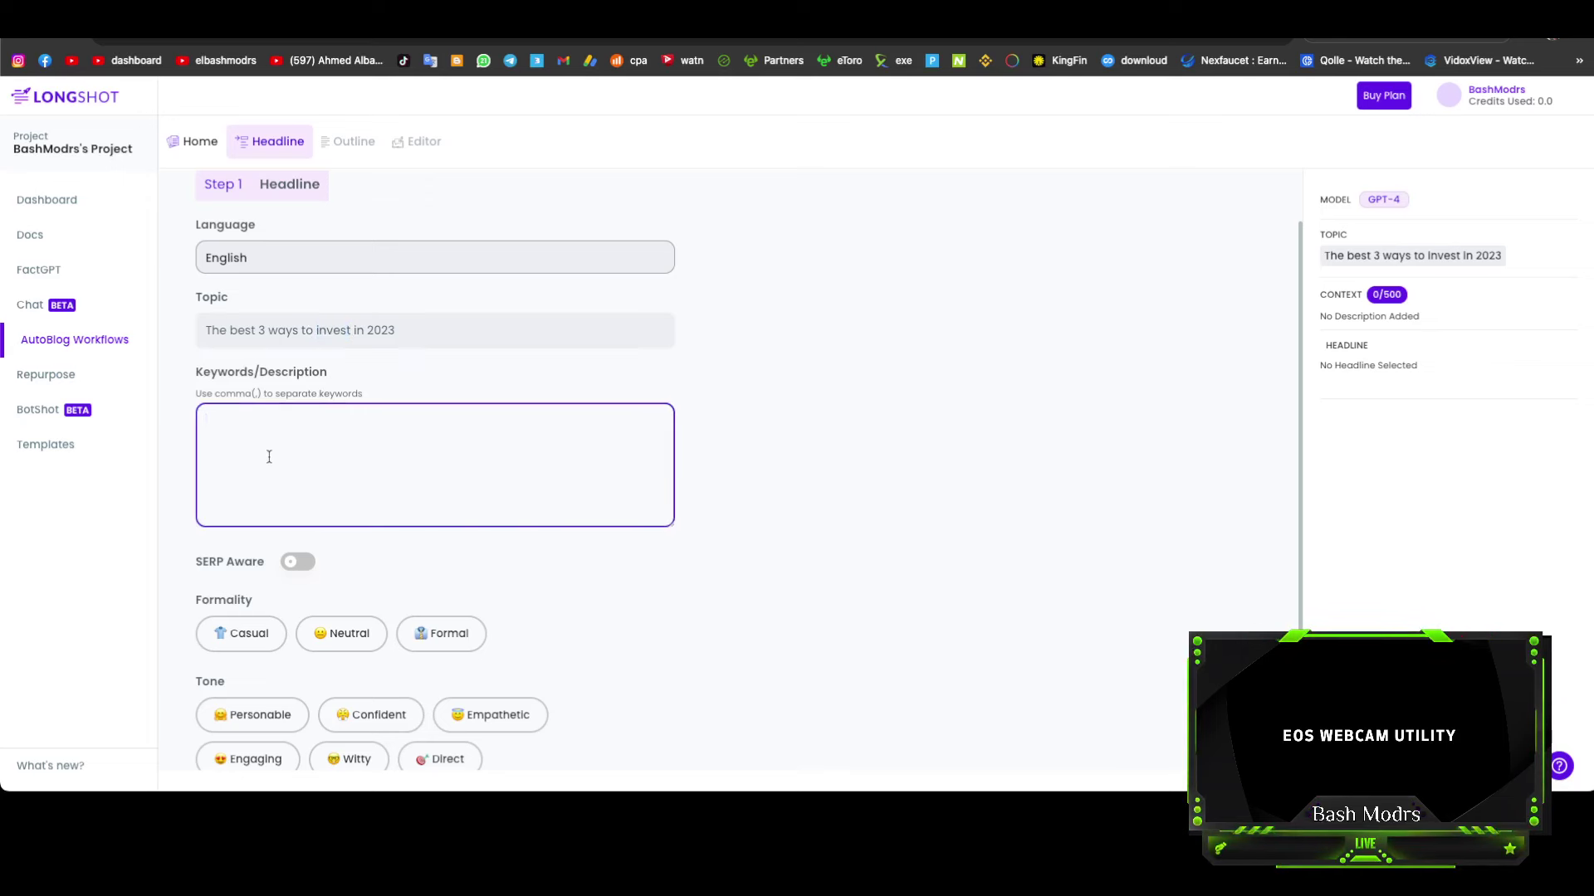
type("invest")
key("Return")
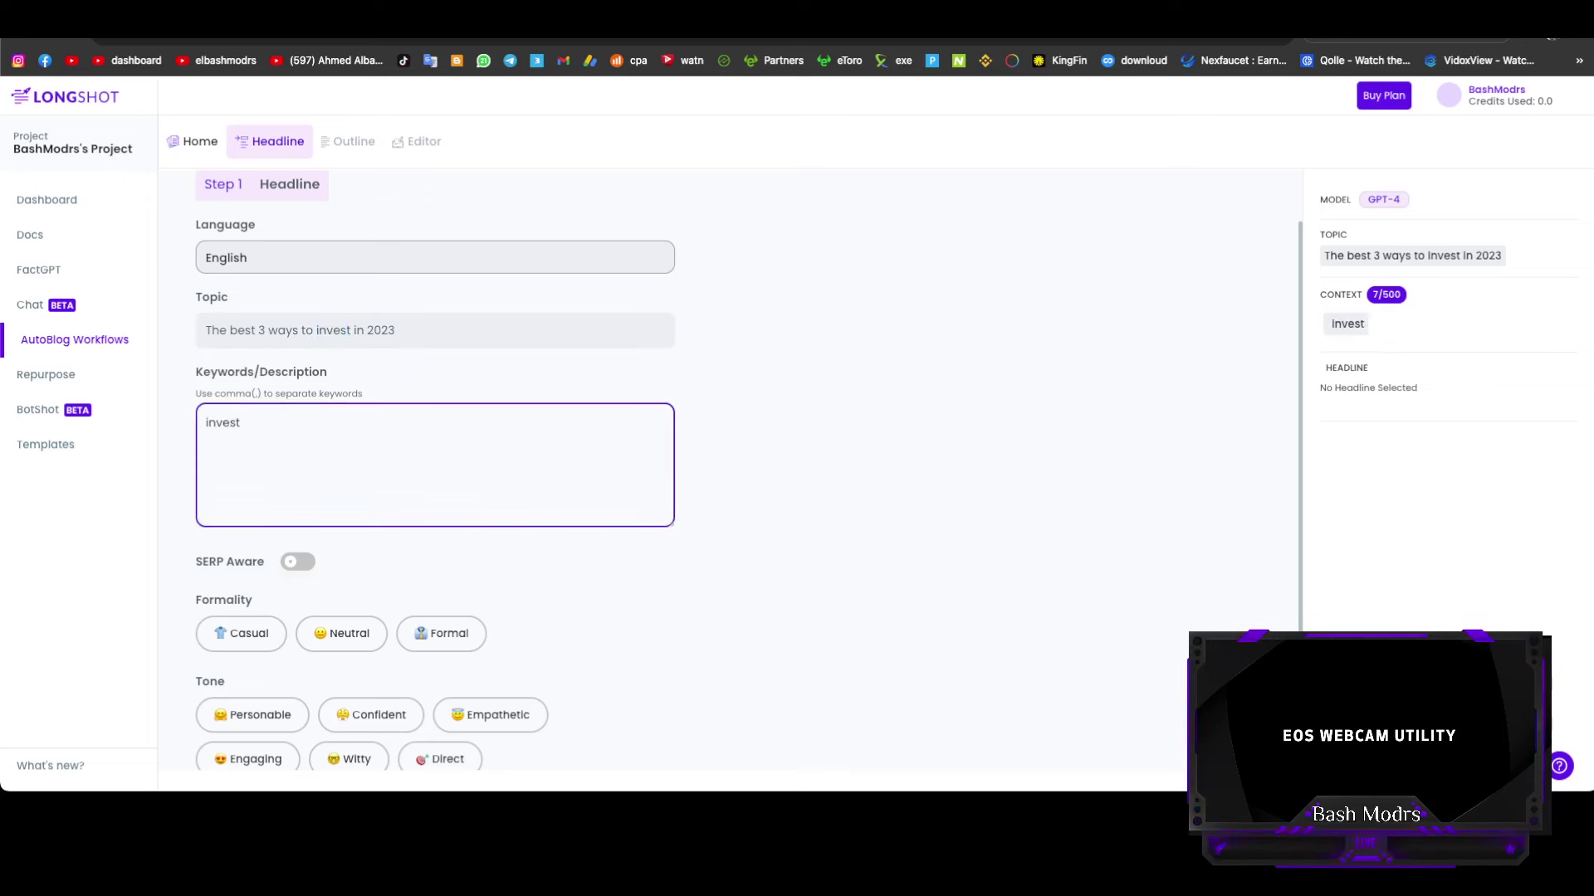
key("Return")
right_click(230, 445)
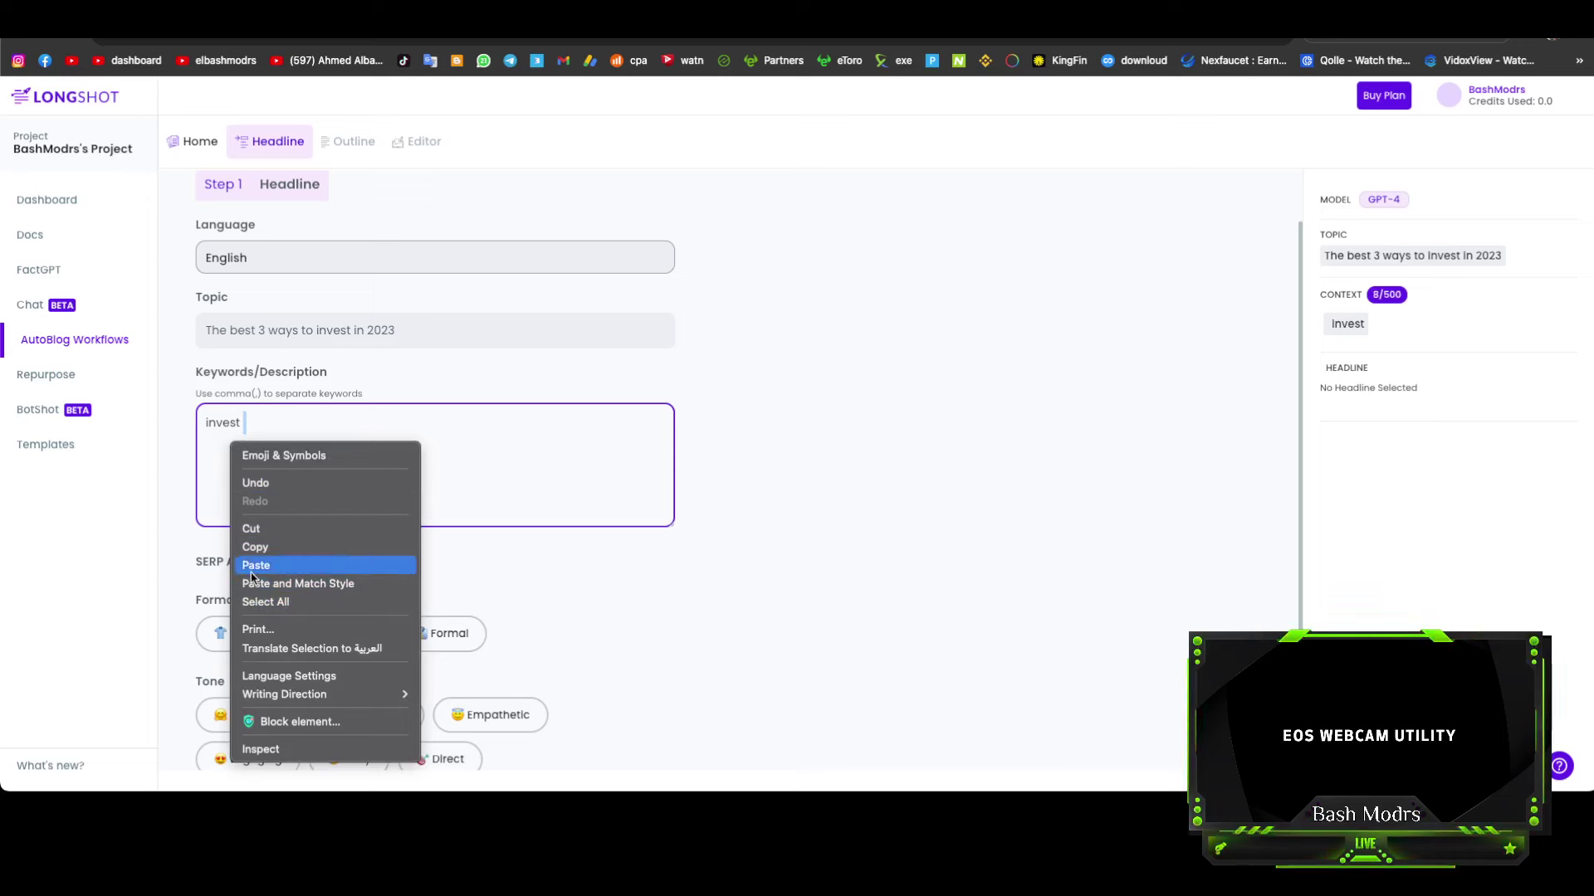
key("Escape")
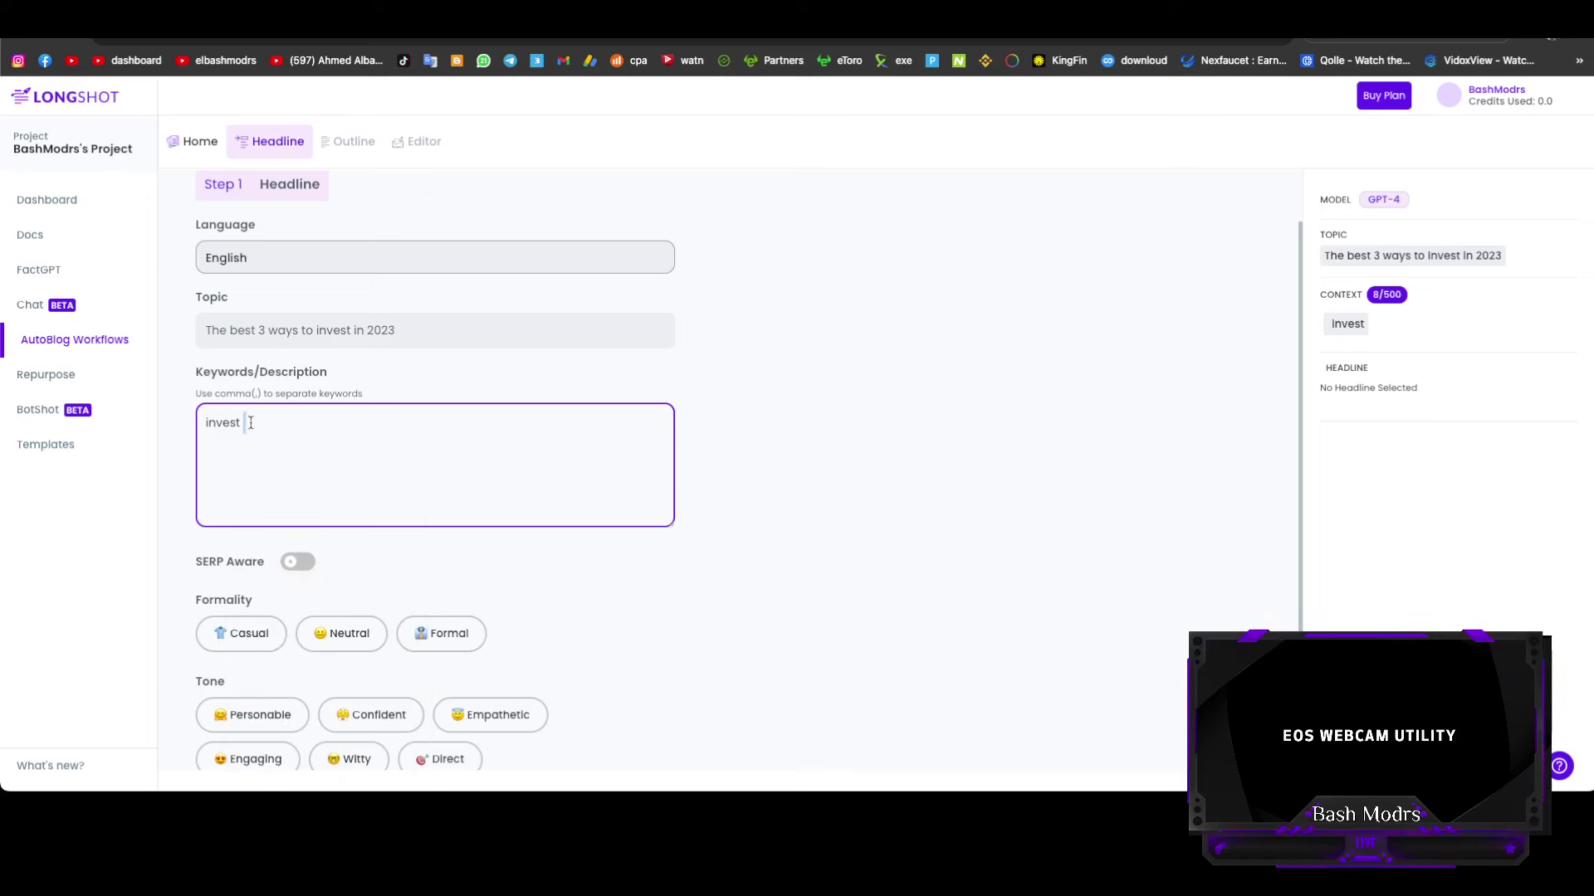
type("invest")
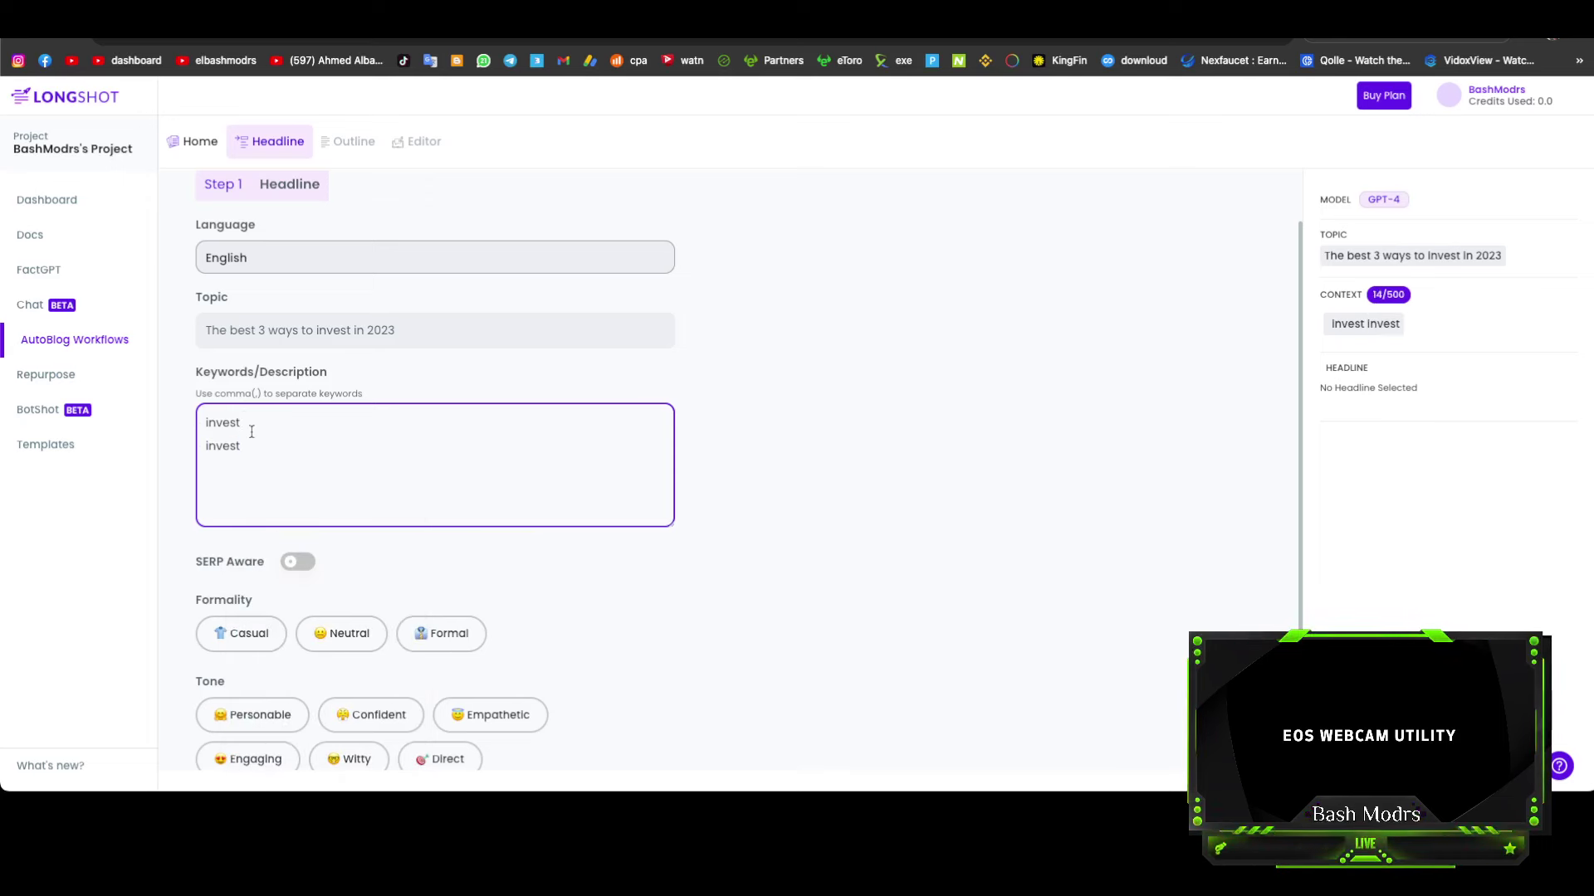
key("BackSpace")
key("BackSpace")
key("BackSpace")
key("BackSpace")
key("BackSpace")
key("BackSpace")
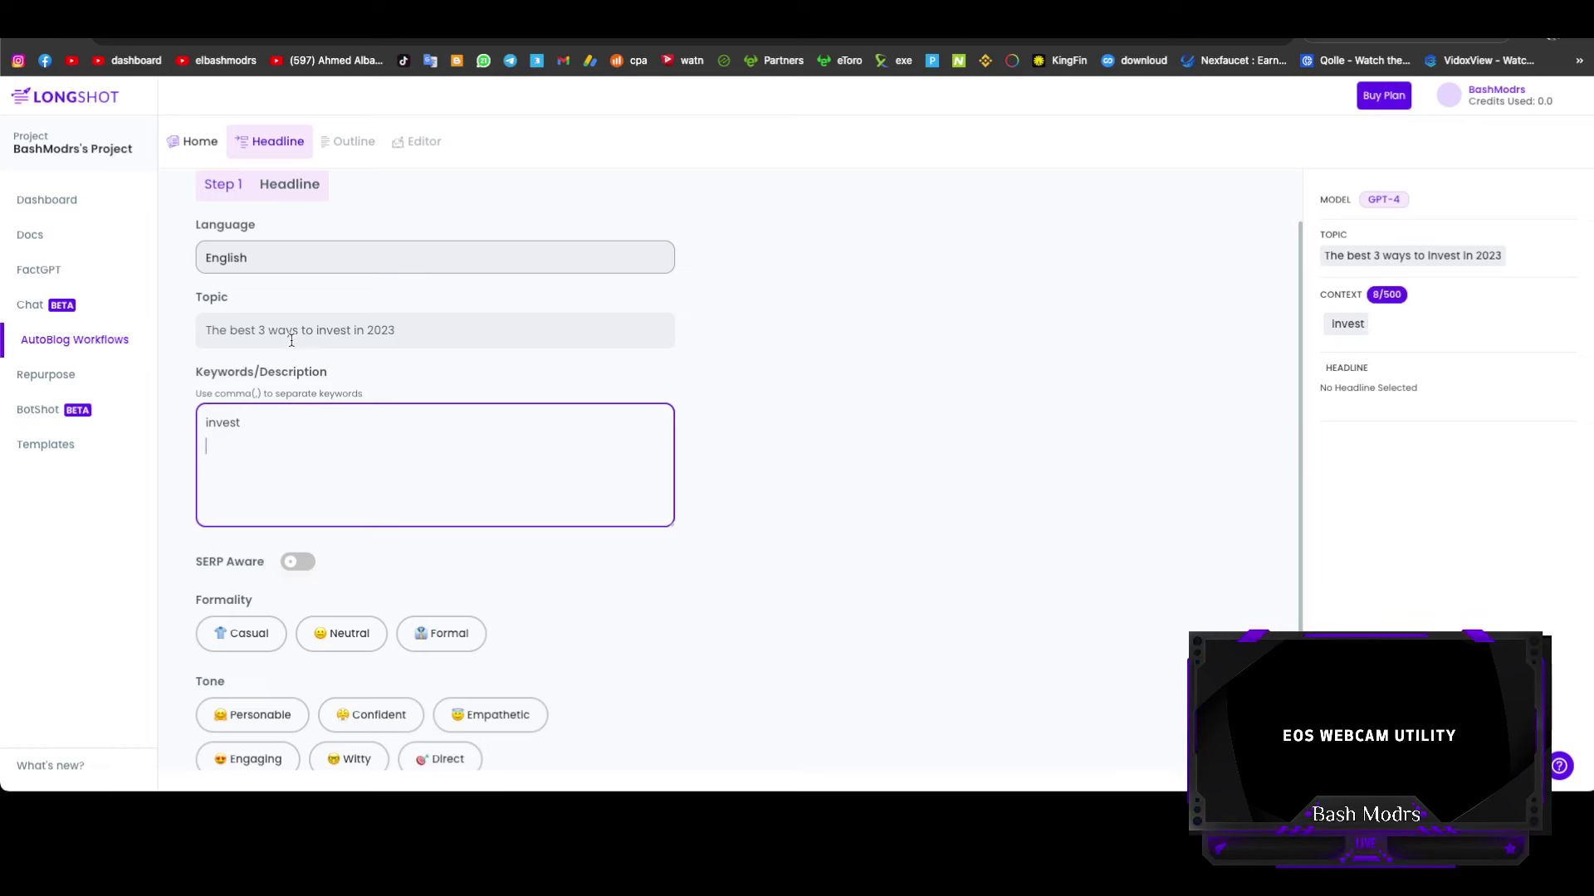
Step: Add "The best 3 ways to invest in 2023" and "The best 3 ways to invest" as separate keyword lines, reusing the topic text
left_click(293, 332)
triple_click(293, 332)
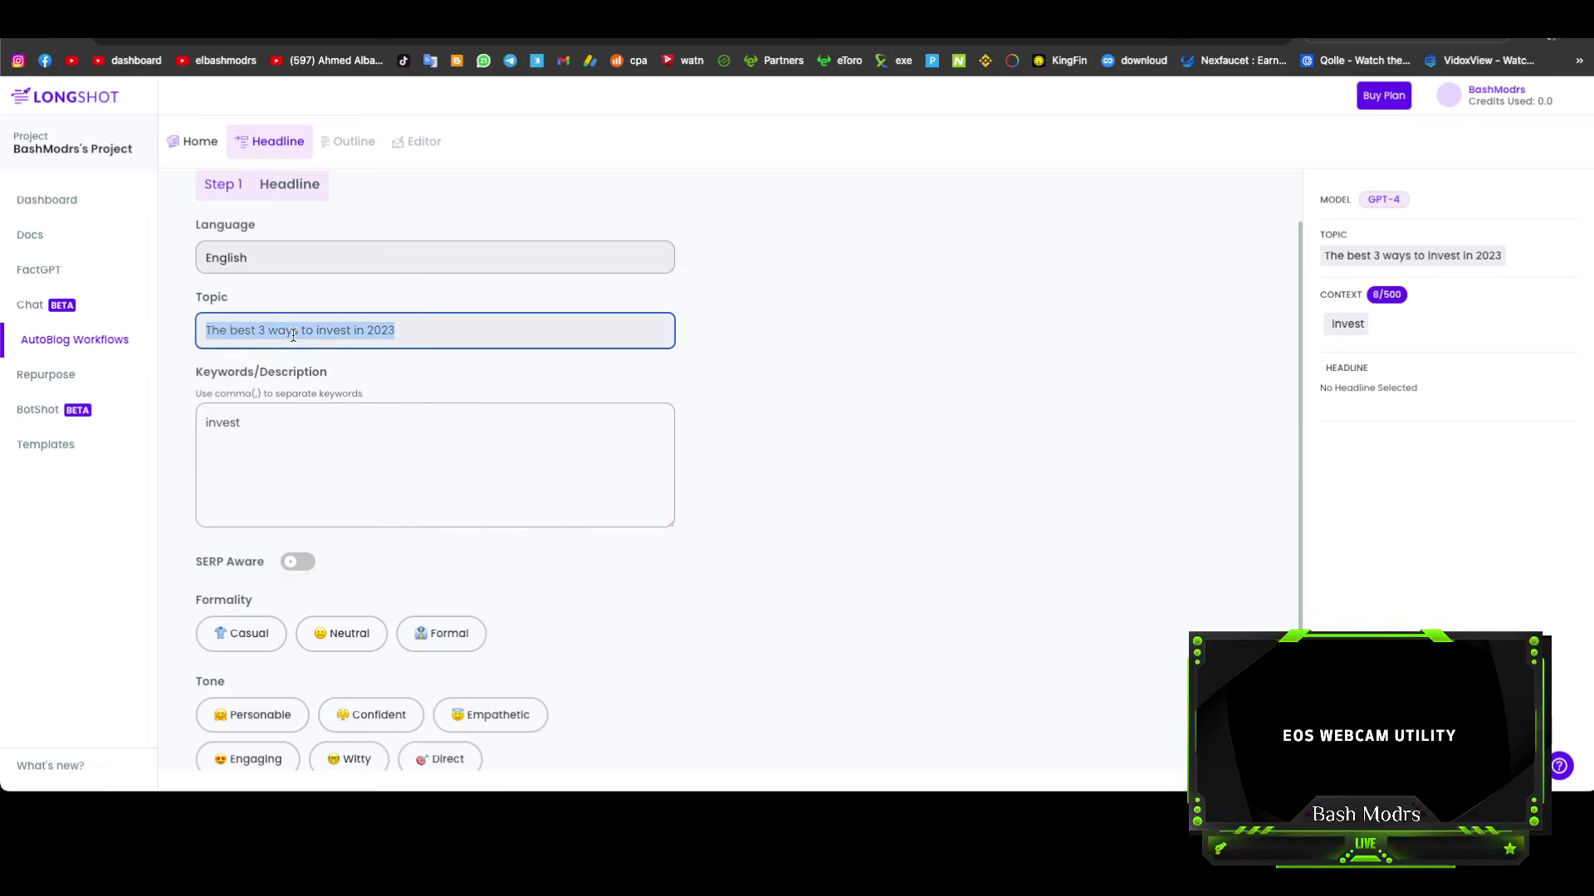
key("ctrl+c")
left_click(215, 459)
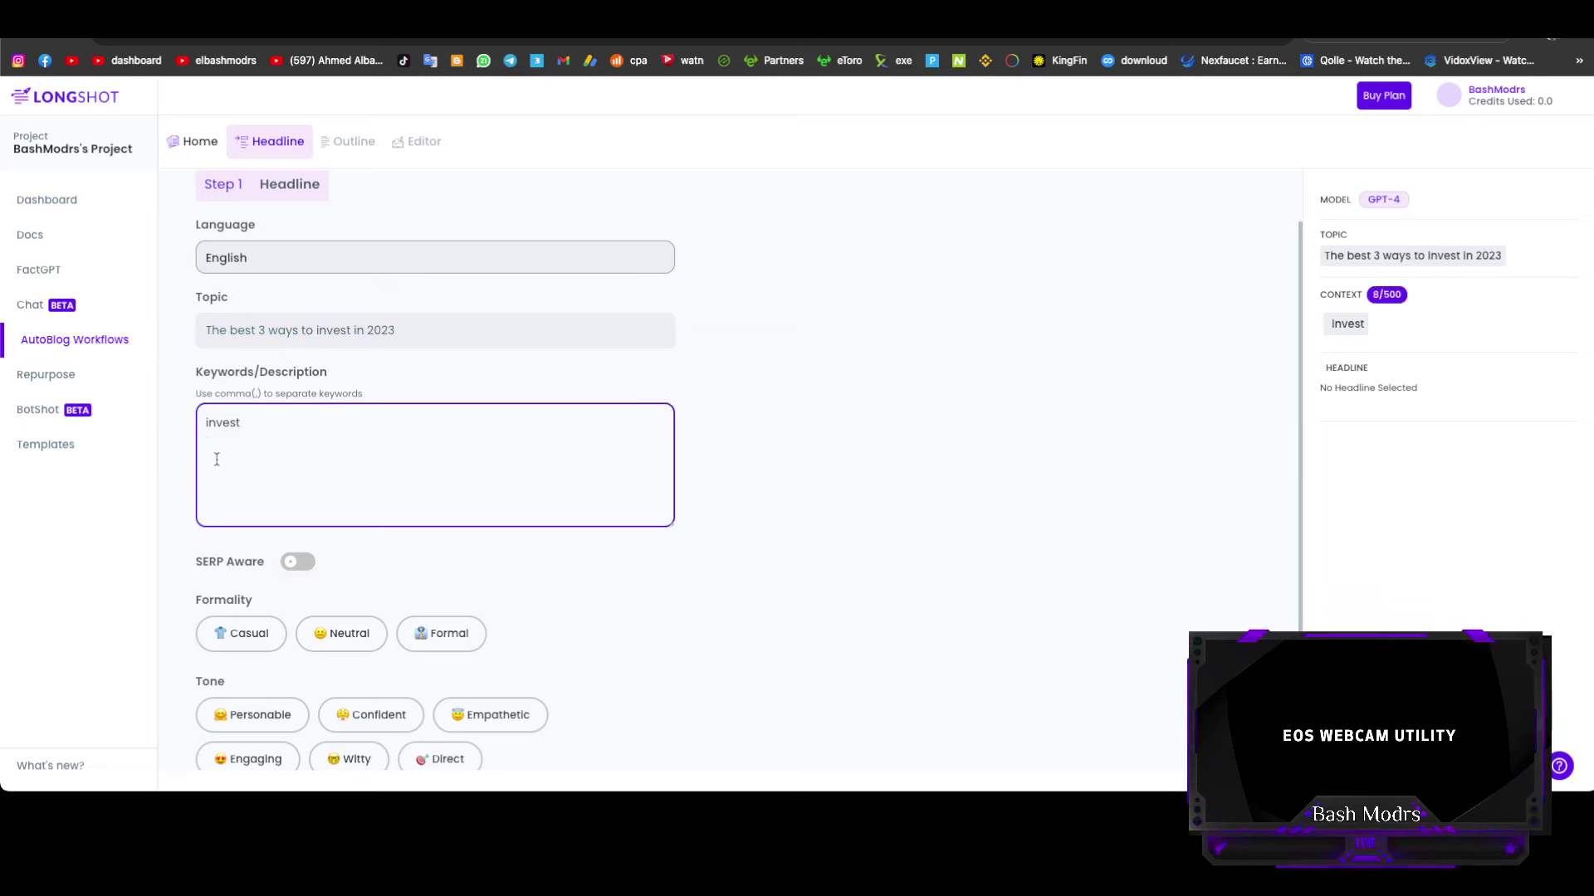
key("ctrl+v")
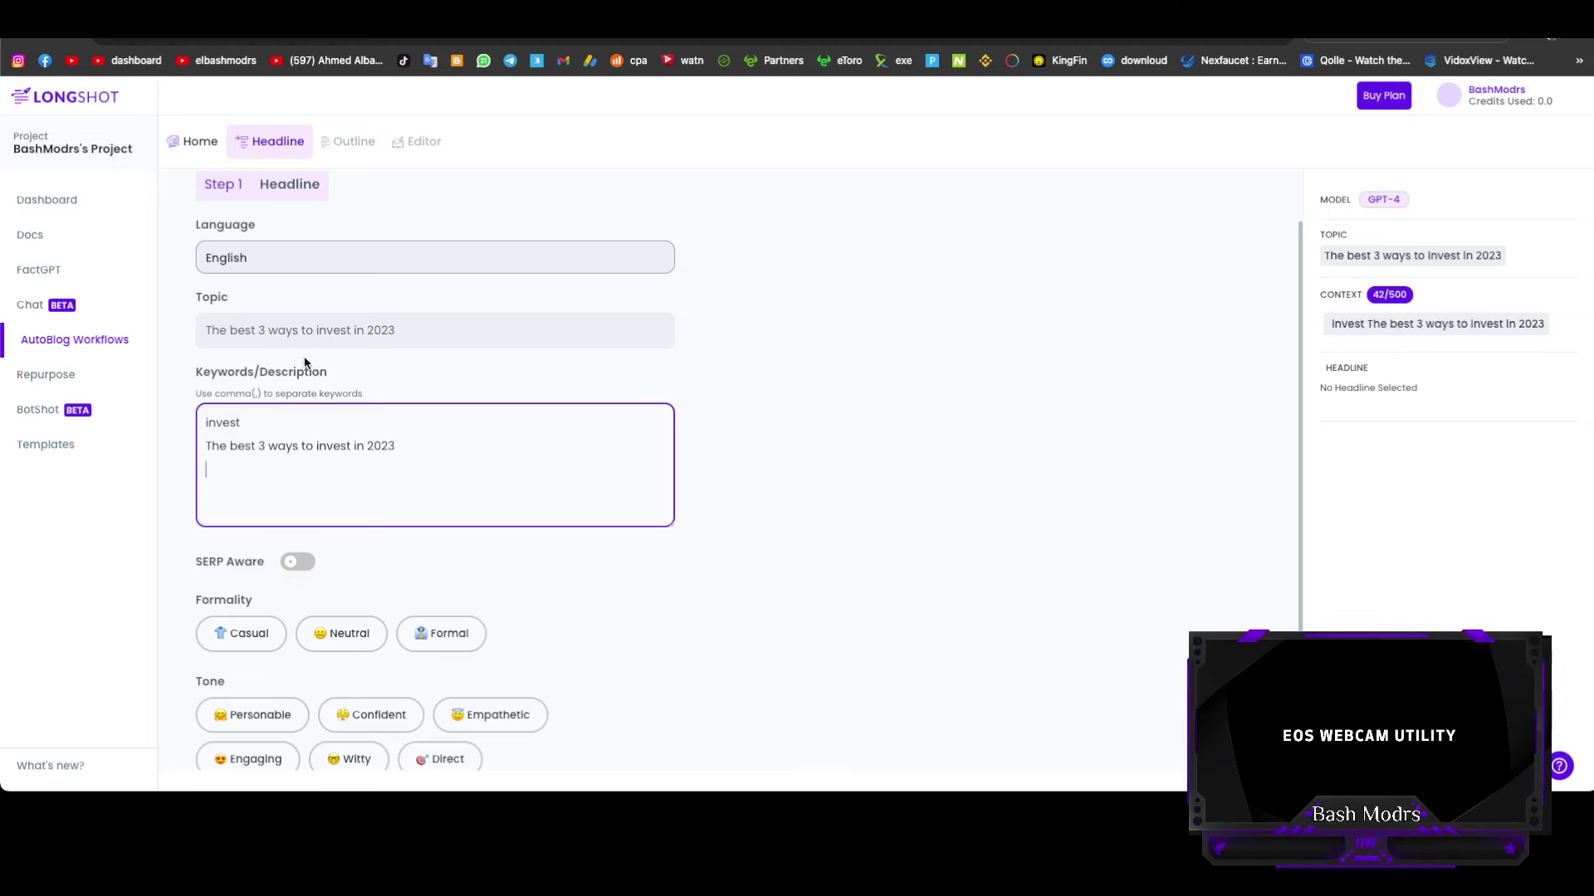
left_click(210, 331)
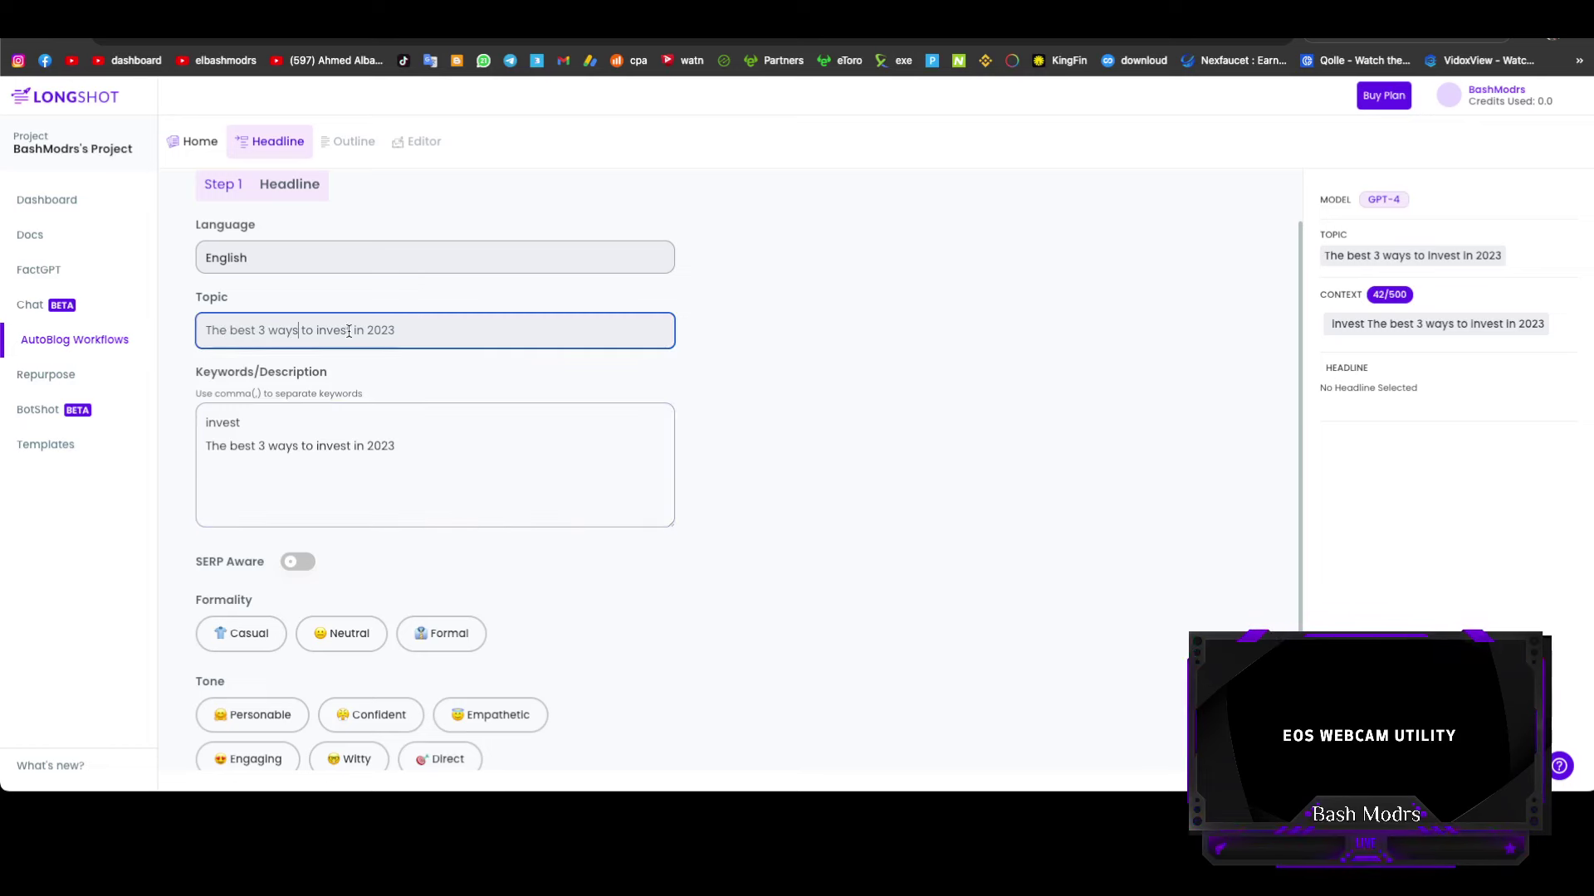
left_click_drag(353, 332, 333, 473)
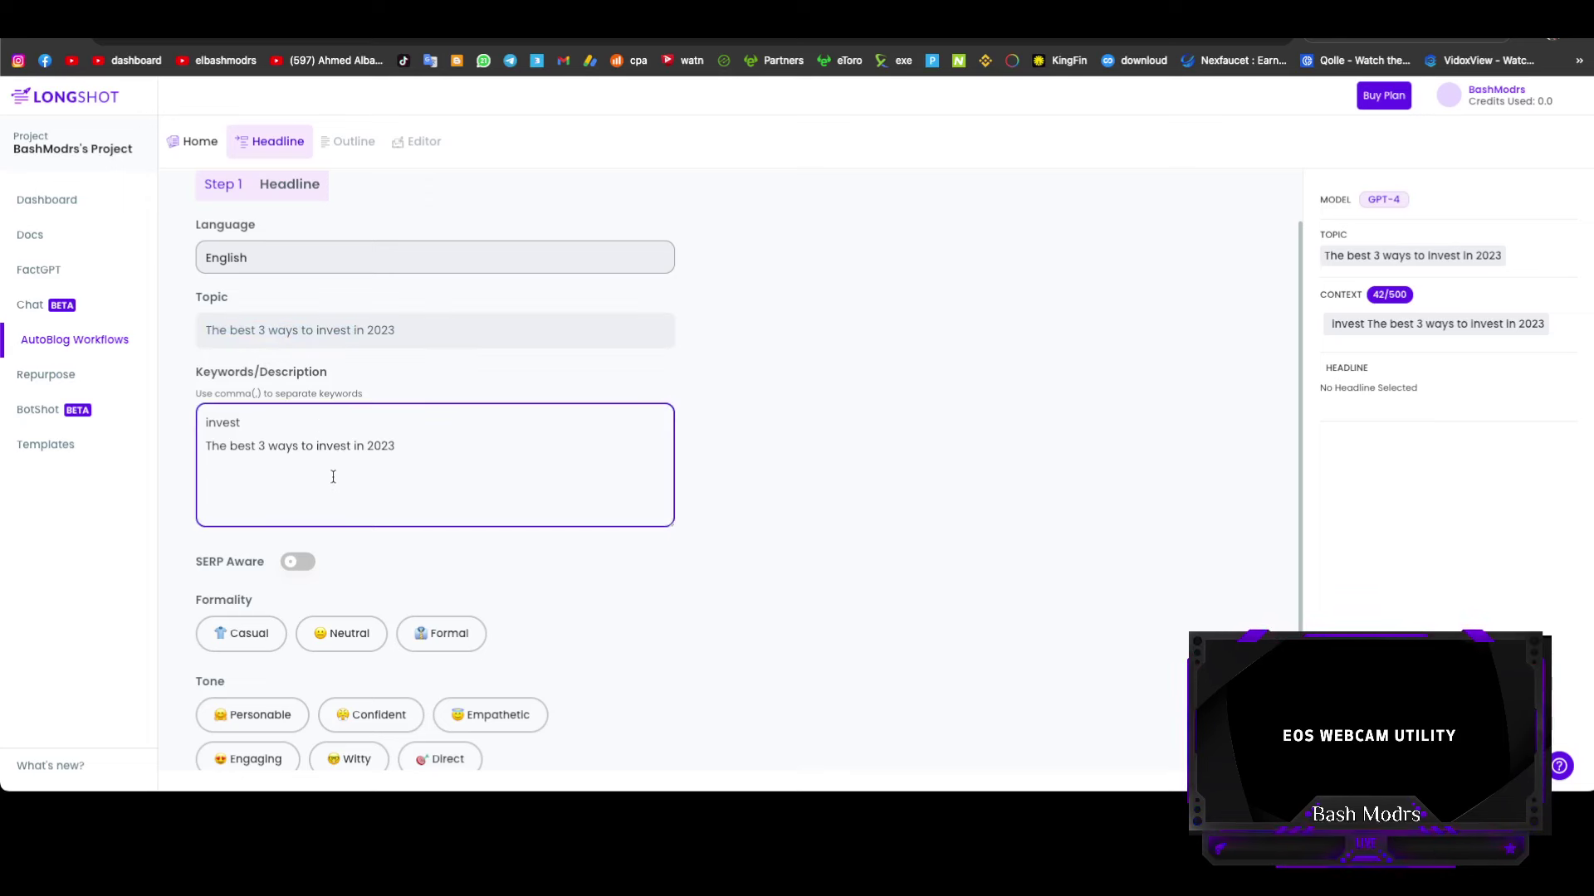
key("Return")
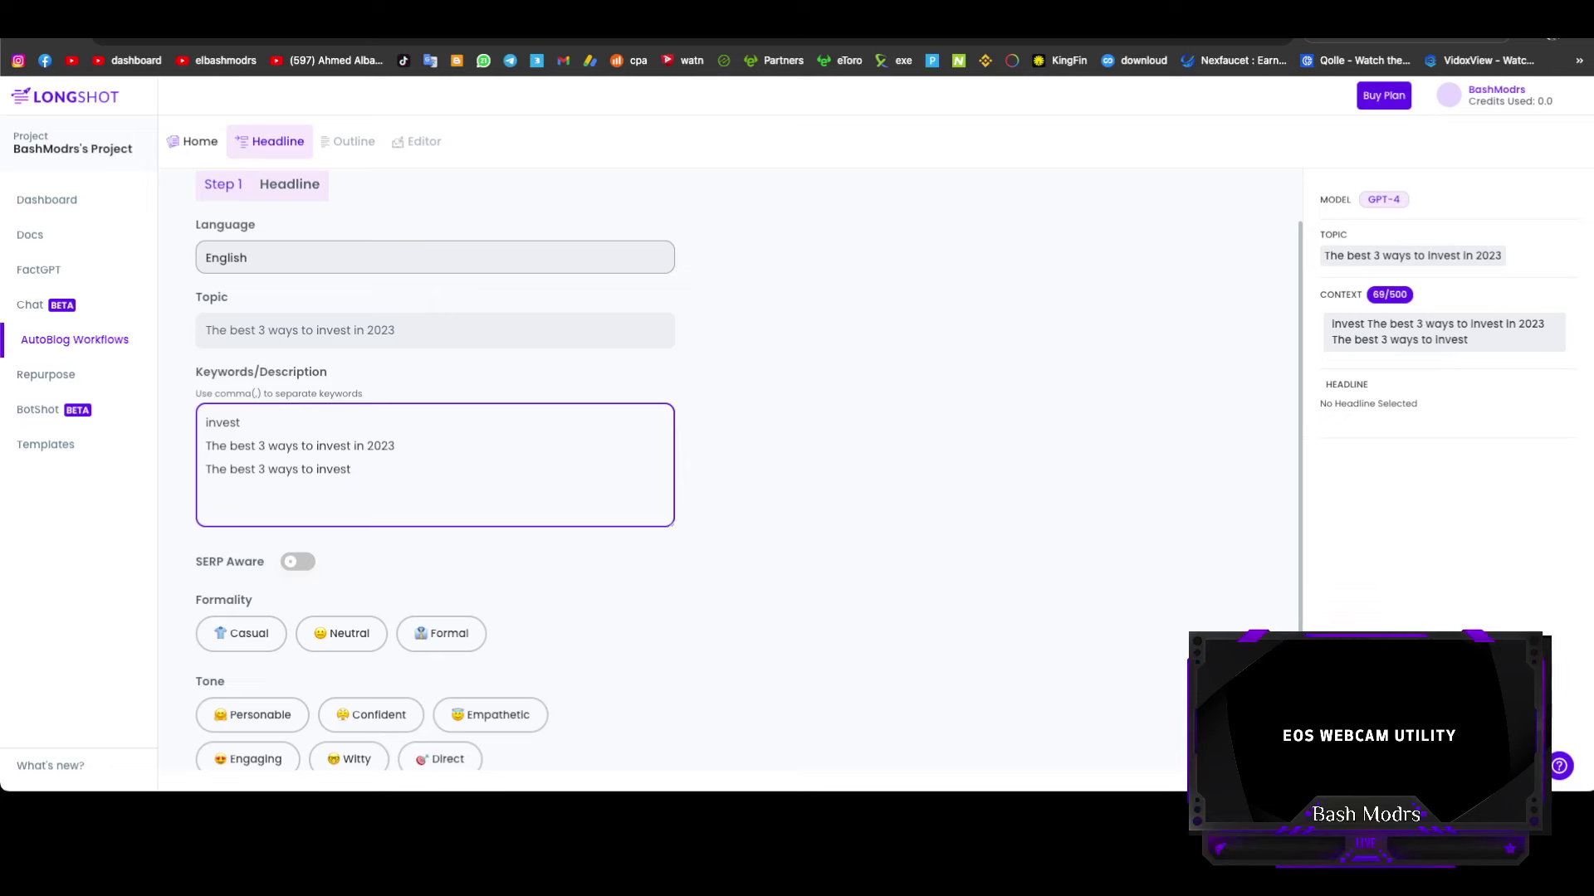
Step: Translate "العمل علي الانترنت" into English in Google Translate and add the copied "Work online" as another keyword line in LongShot
key("ctrl+Tab")
left_click(826, 251)
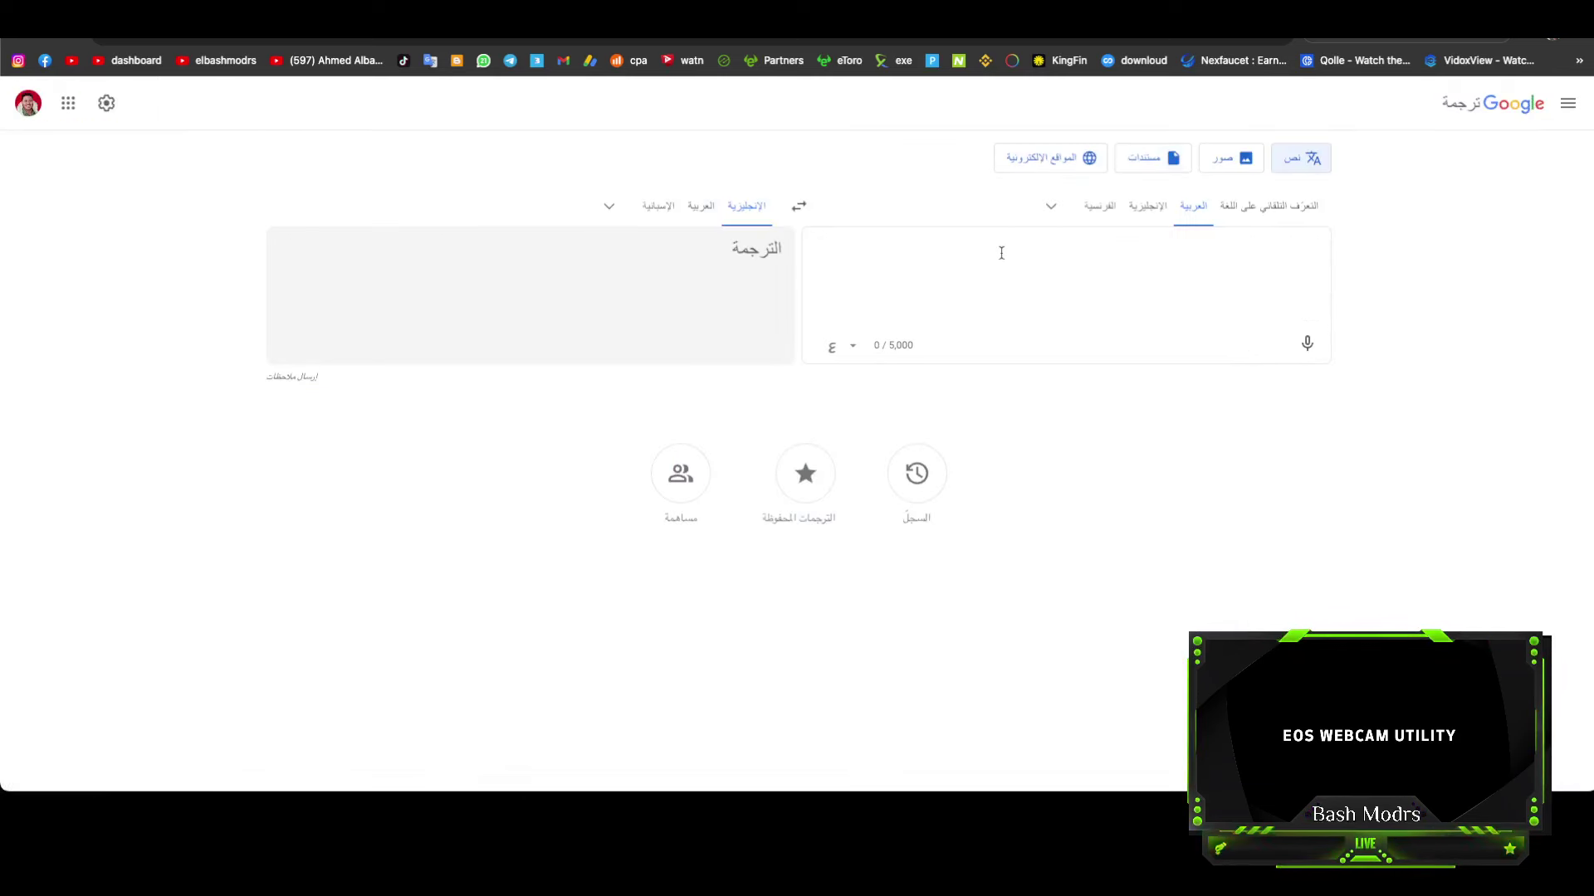
type("الع")
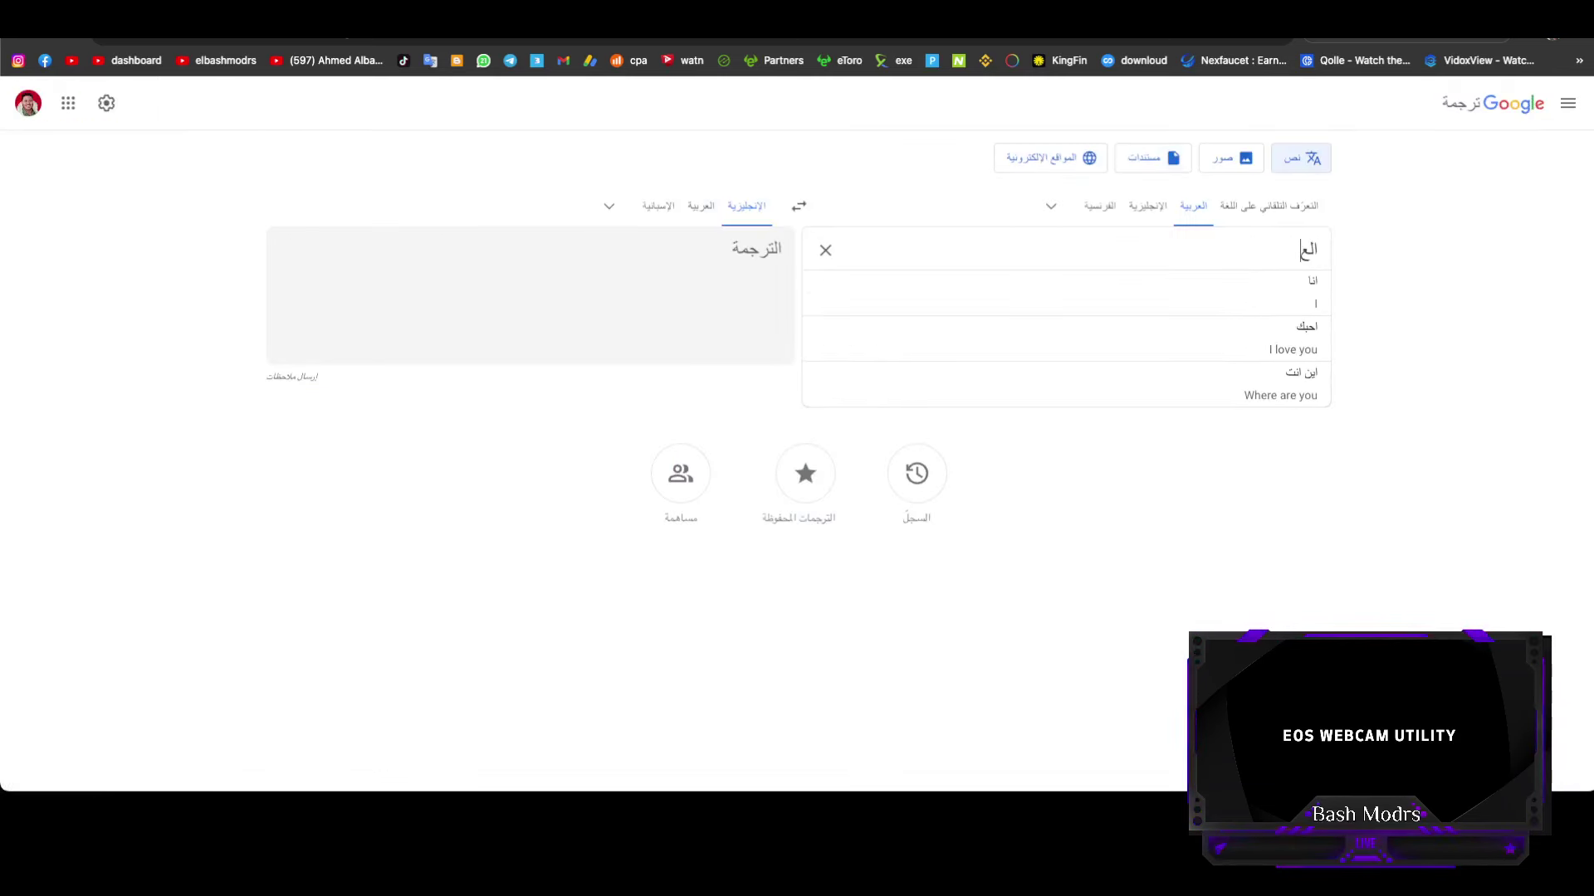
type("مل علي ")
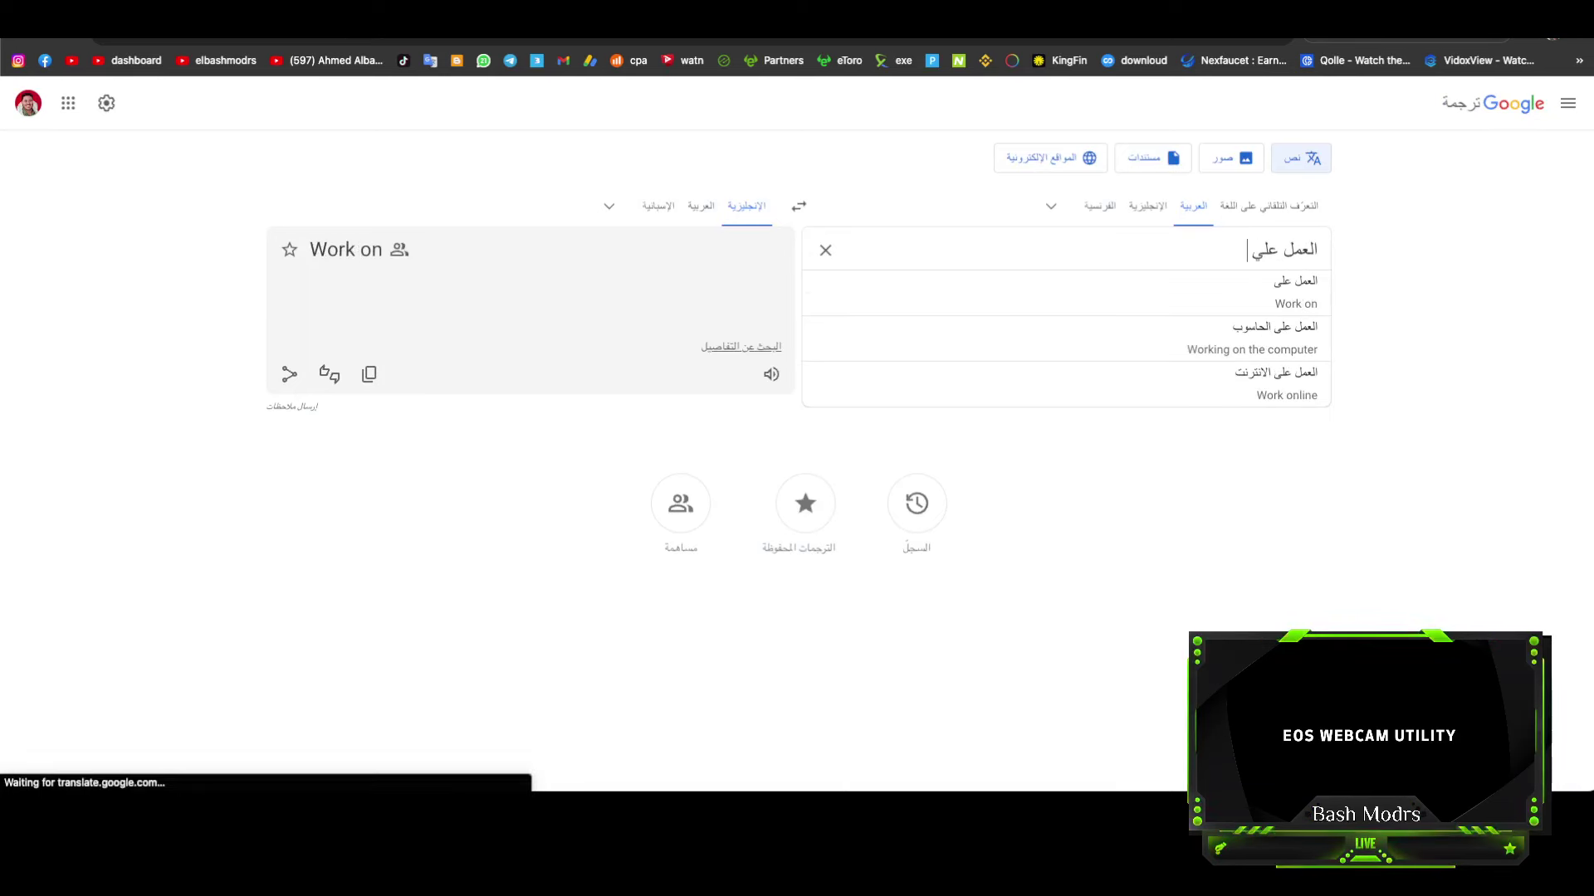
type("الانترنت")
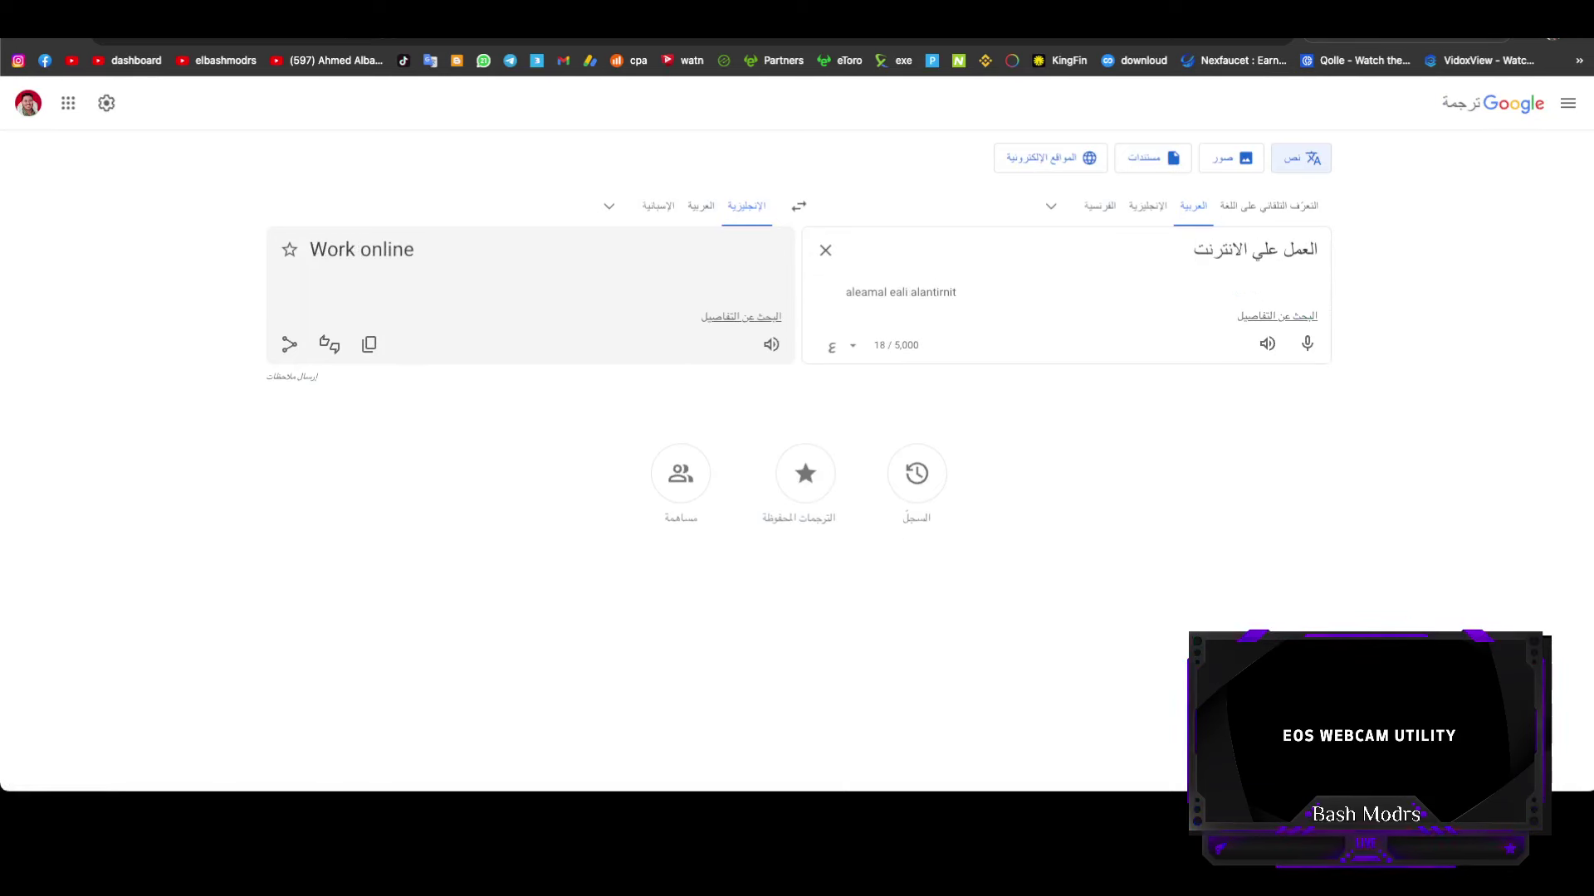
left_click(370, 344)
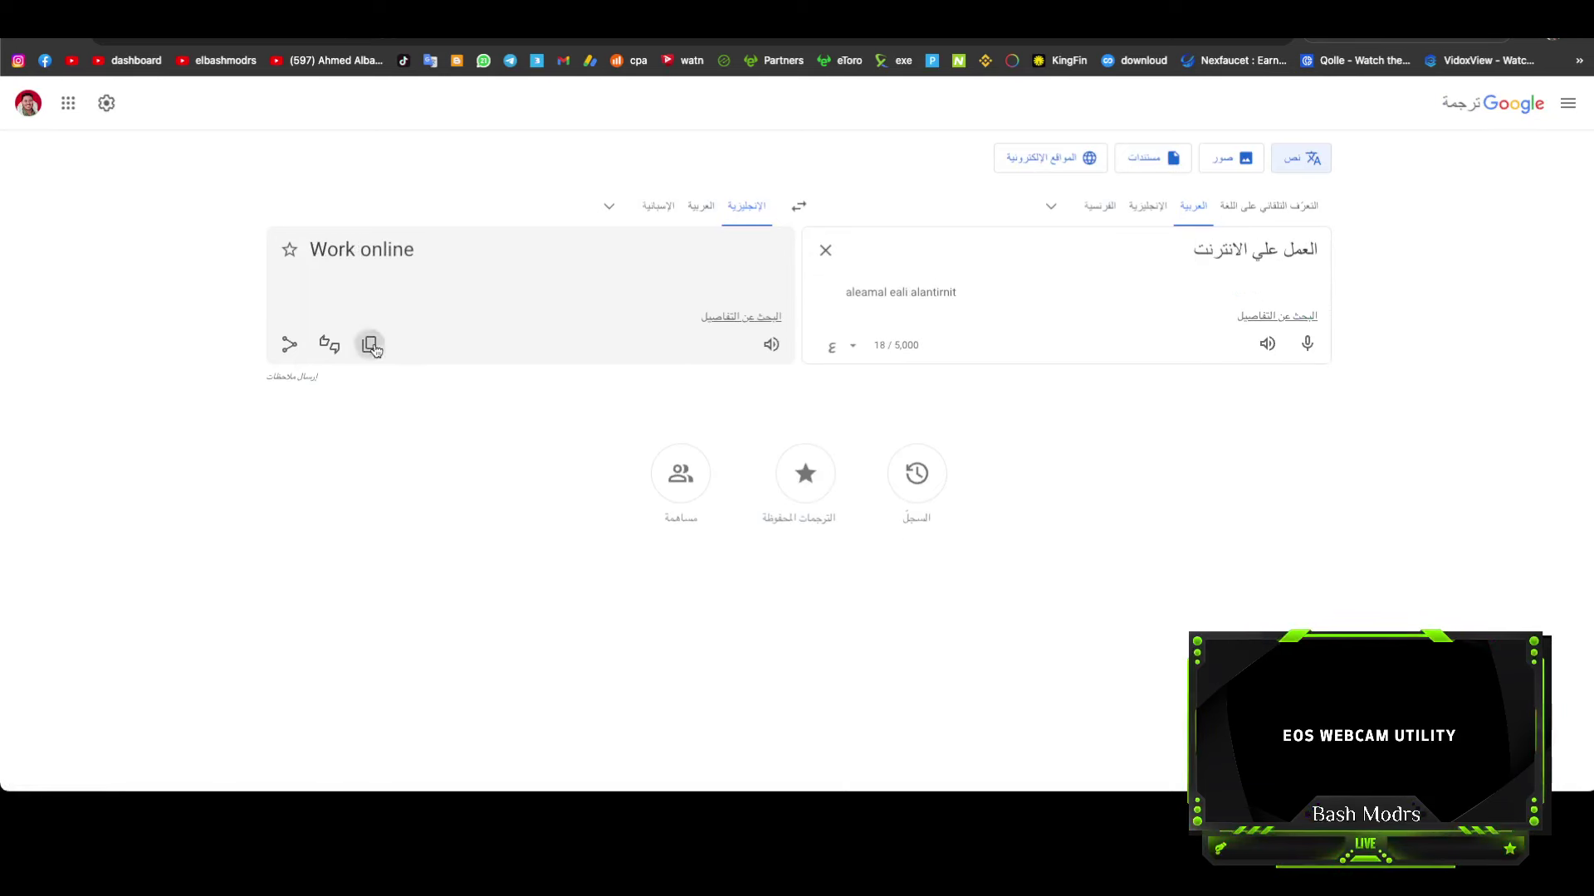
key("ctrl+Tab")
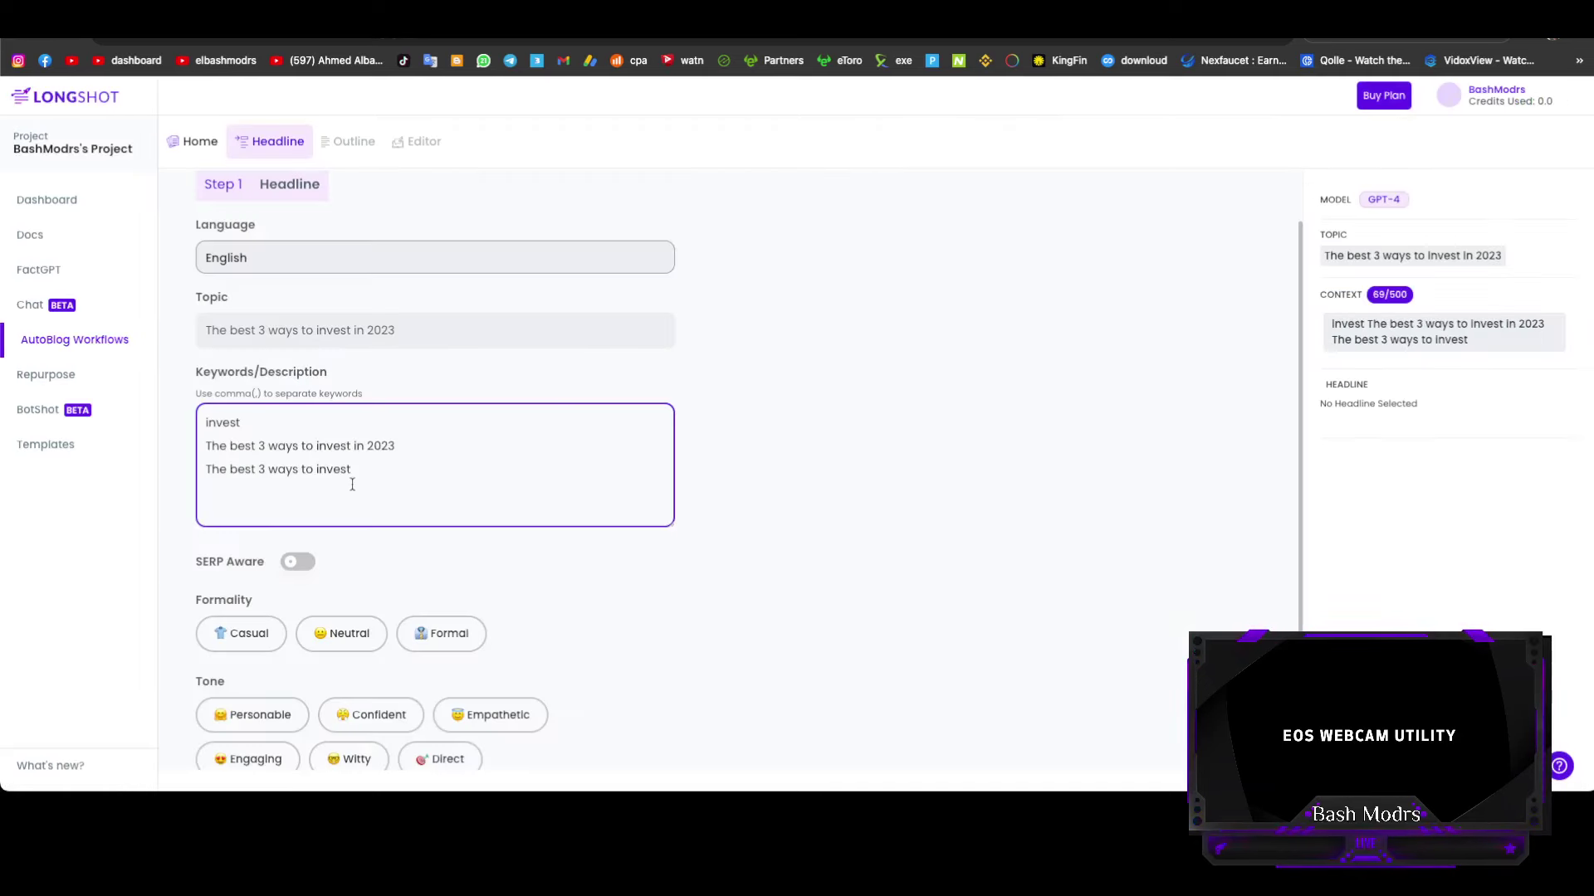
type("Work online")
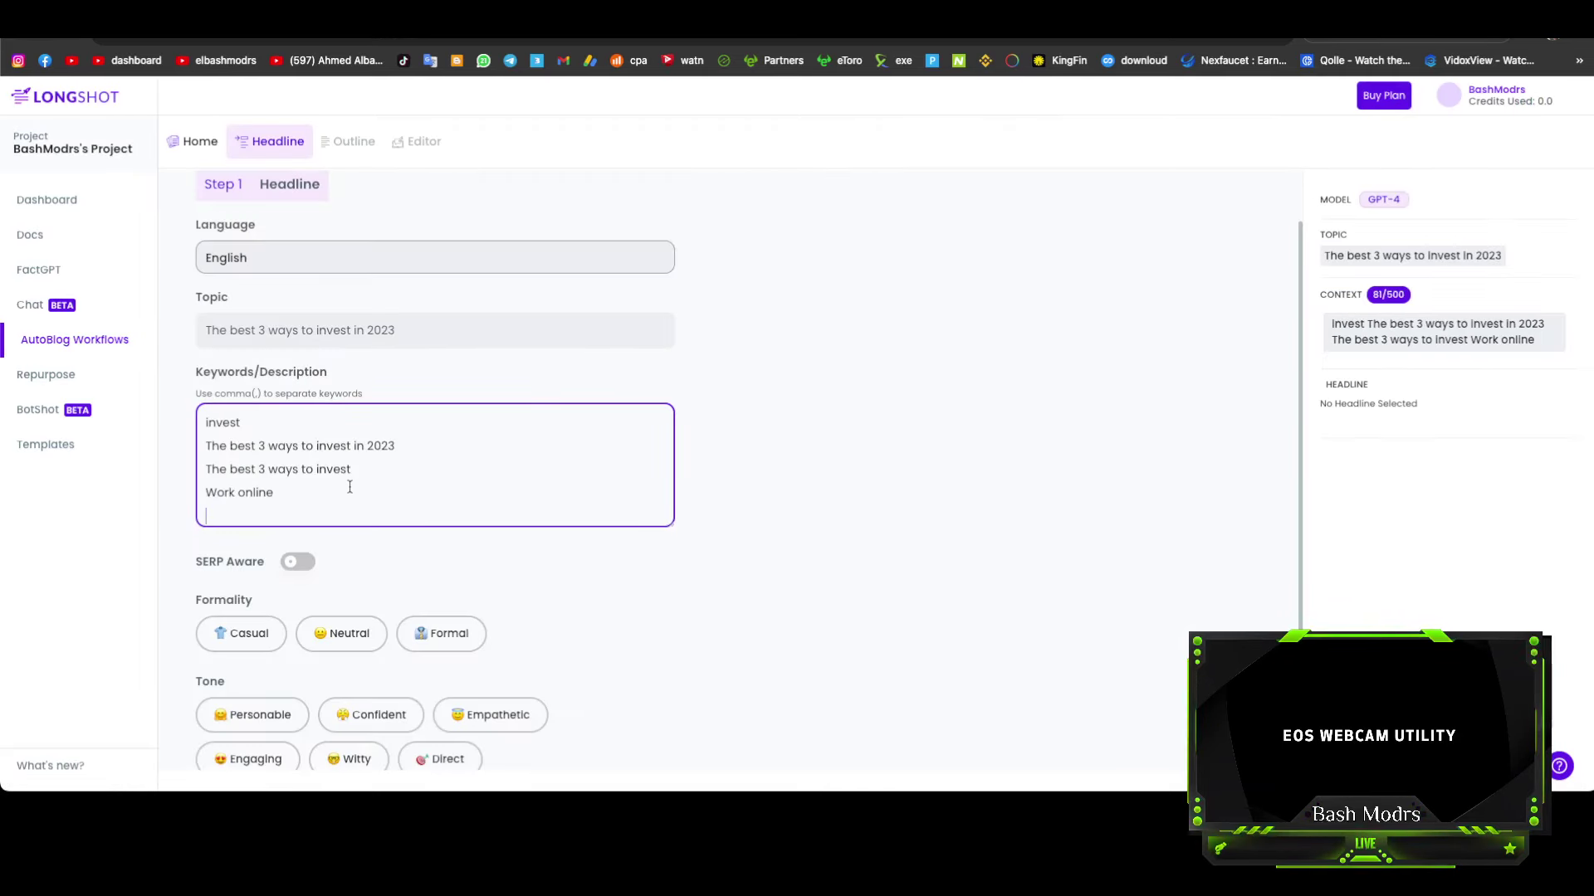
Step: Switch to Google Translate, translate "الاستثمار في العملات الرقمية" into English in place of the previous phrase, and copy the translation
key("ctrl+Tab")
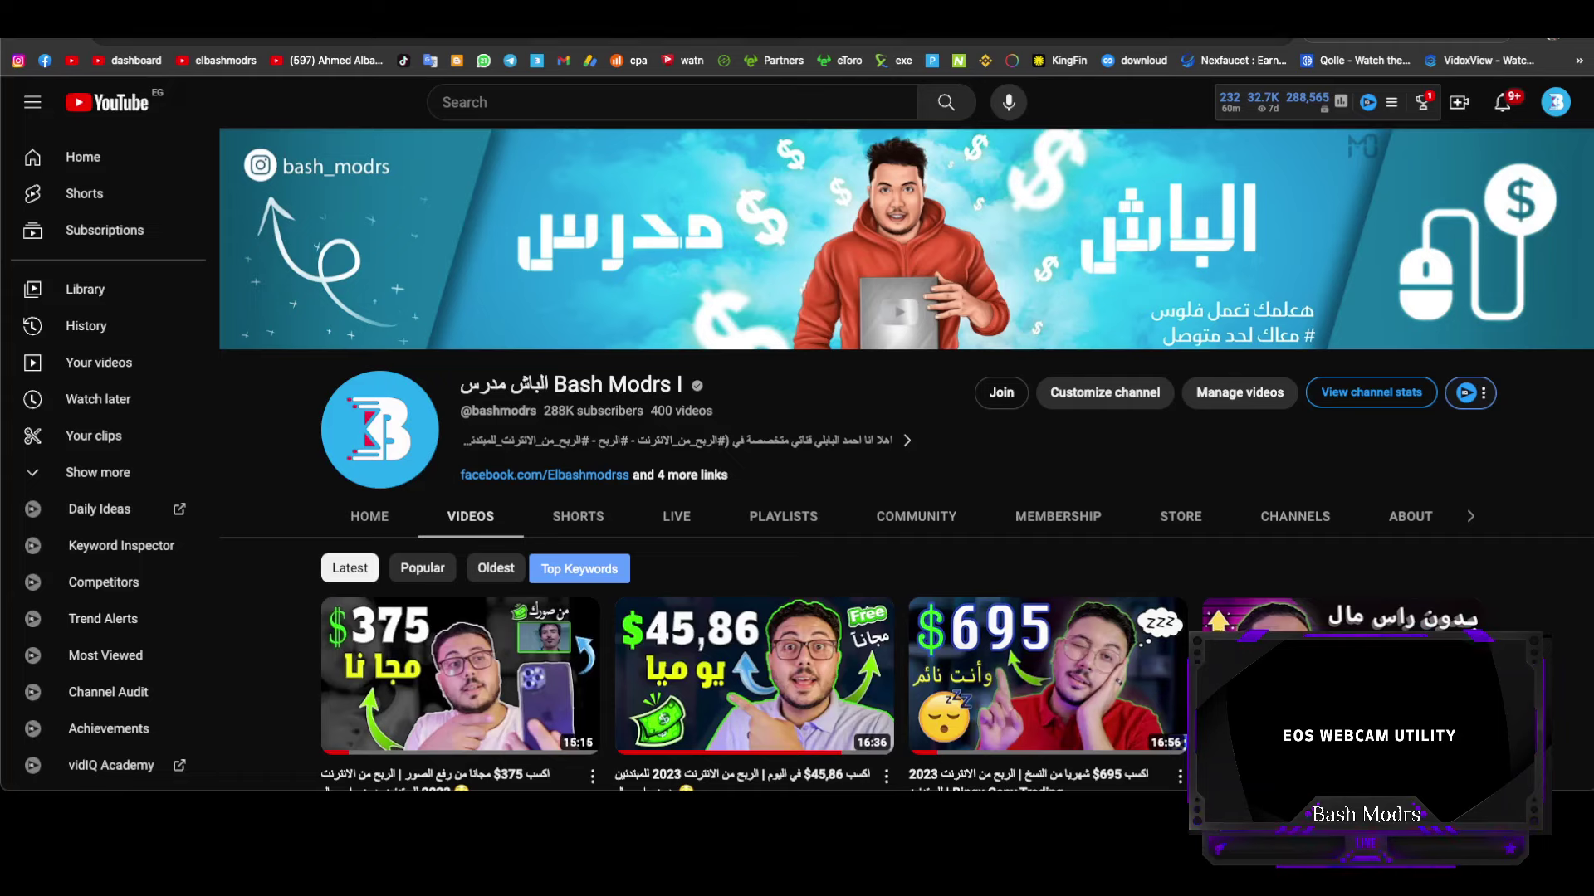
key("ctrl+Tab")
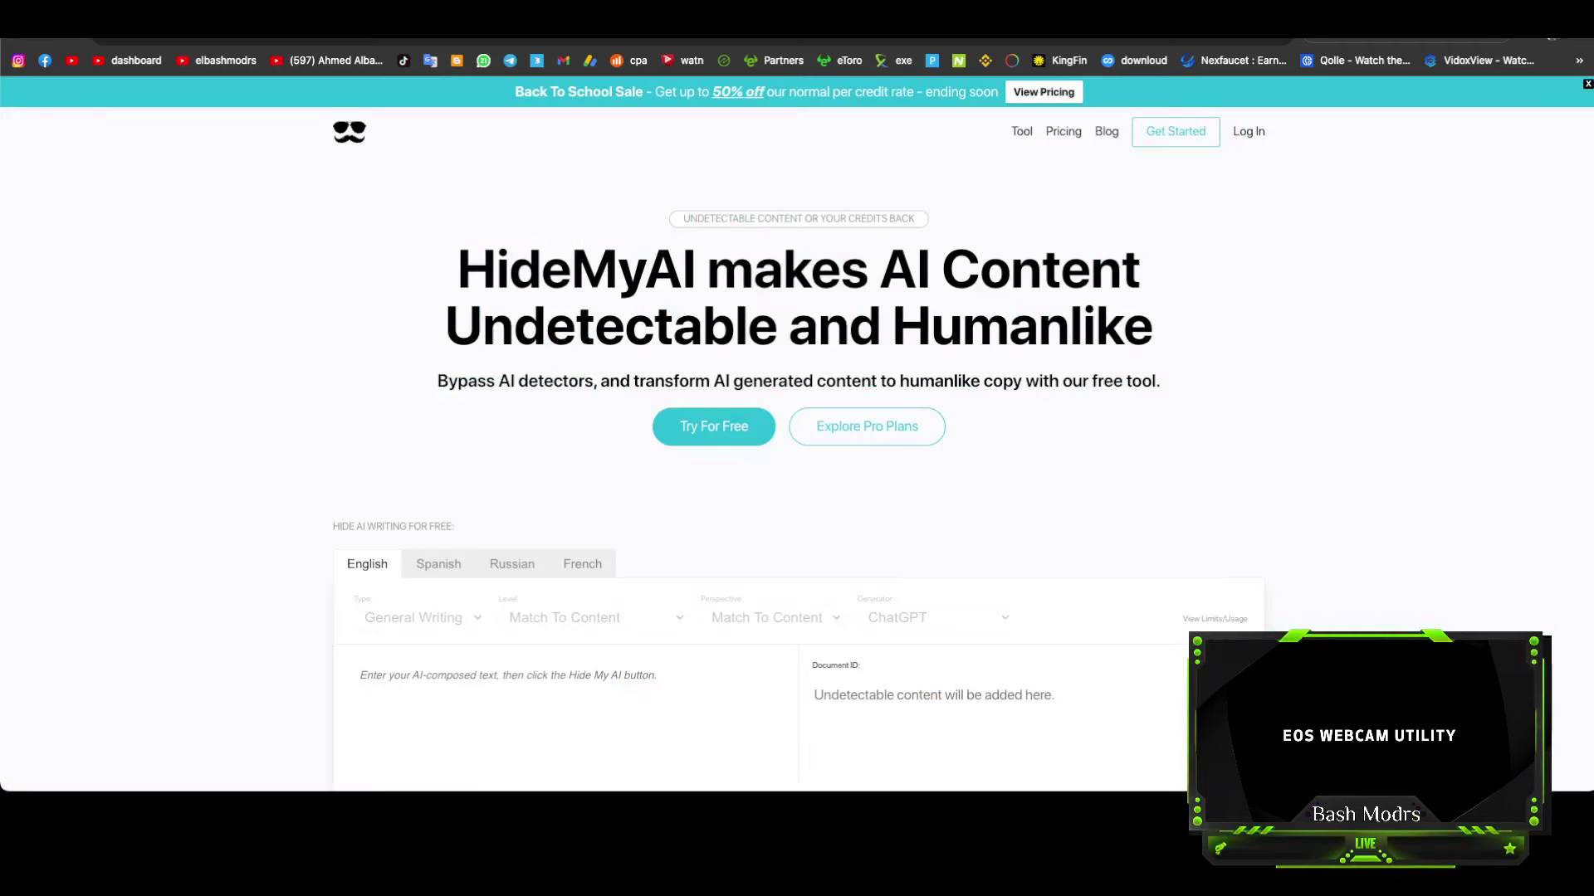
key("ctrl+Tab")
triple_click(999, 249)
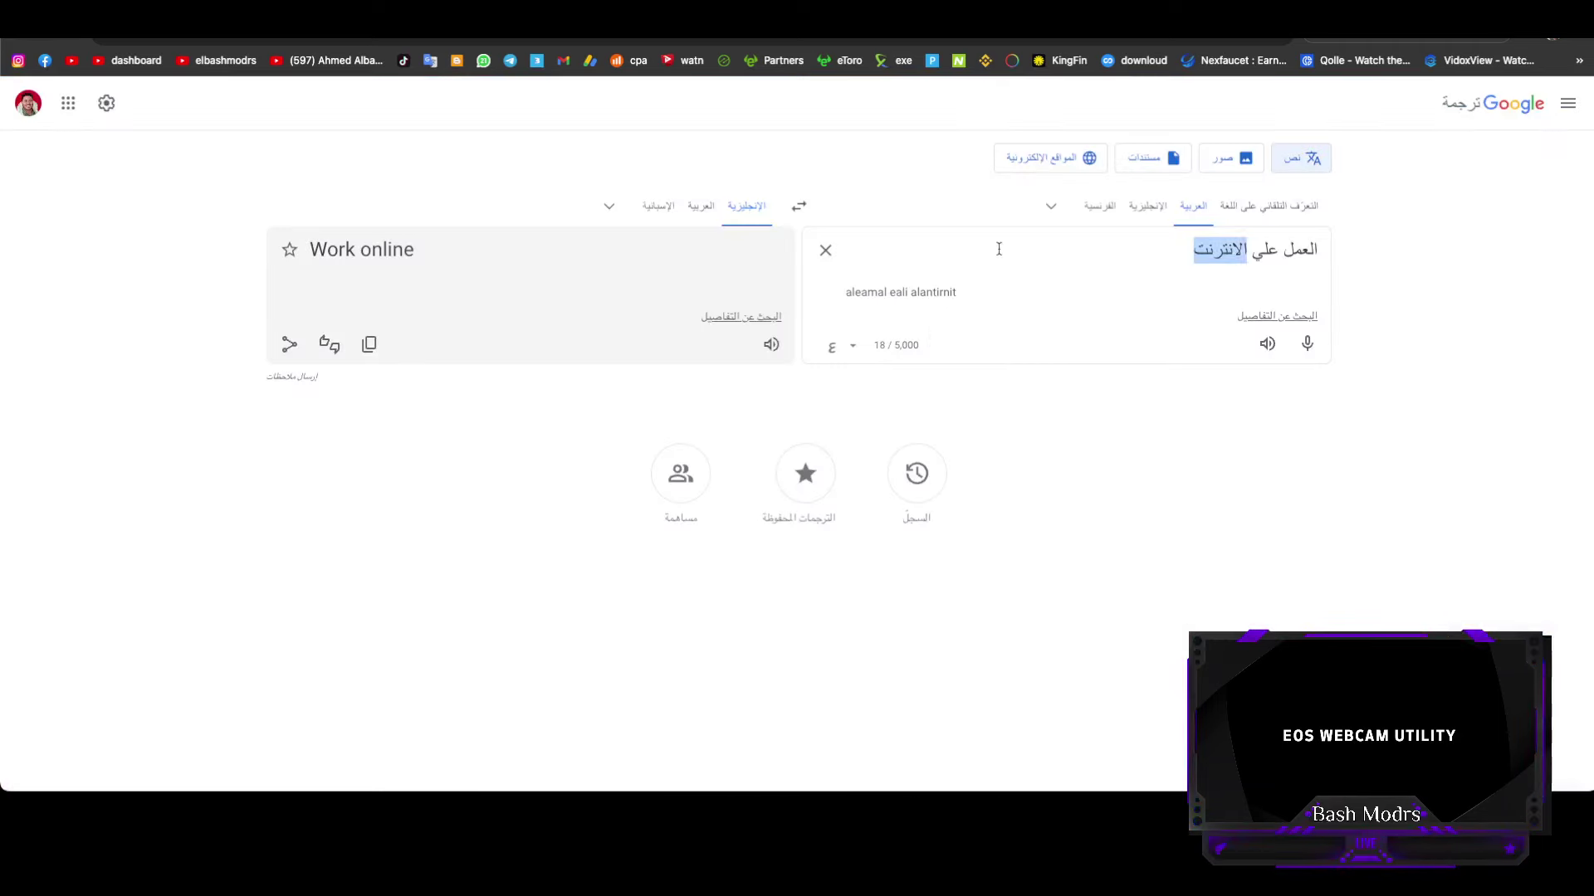
type("الاس")
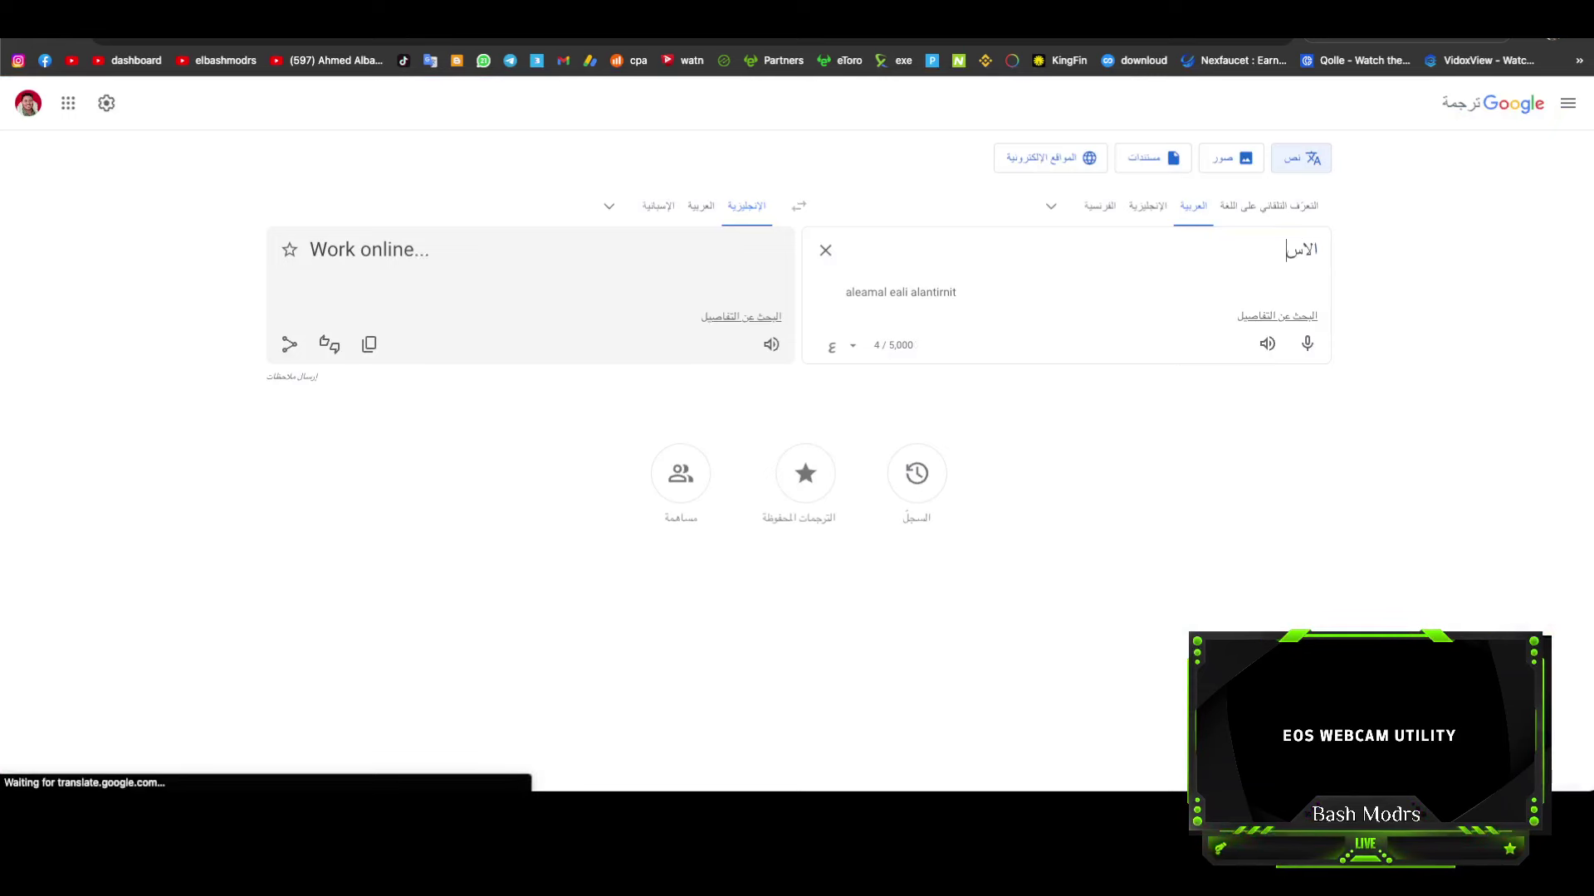
type("تثما")
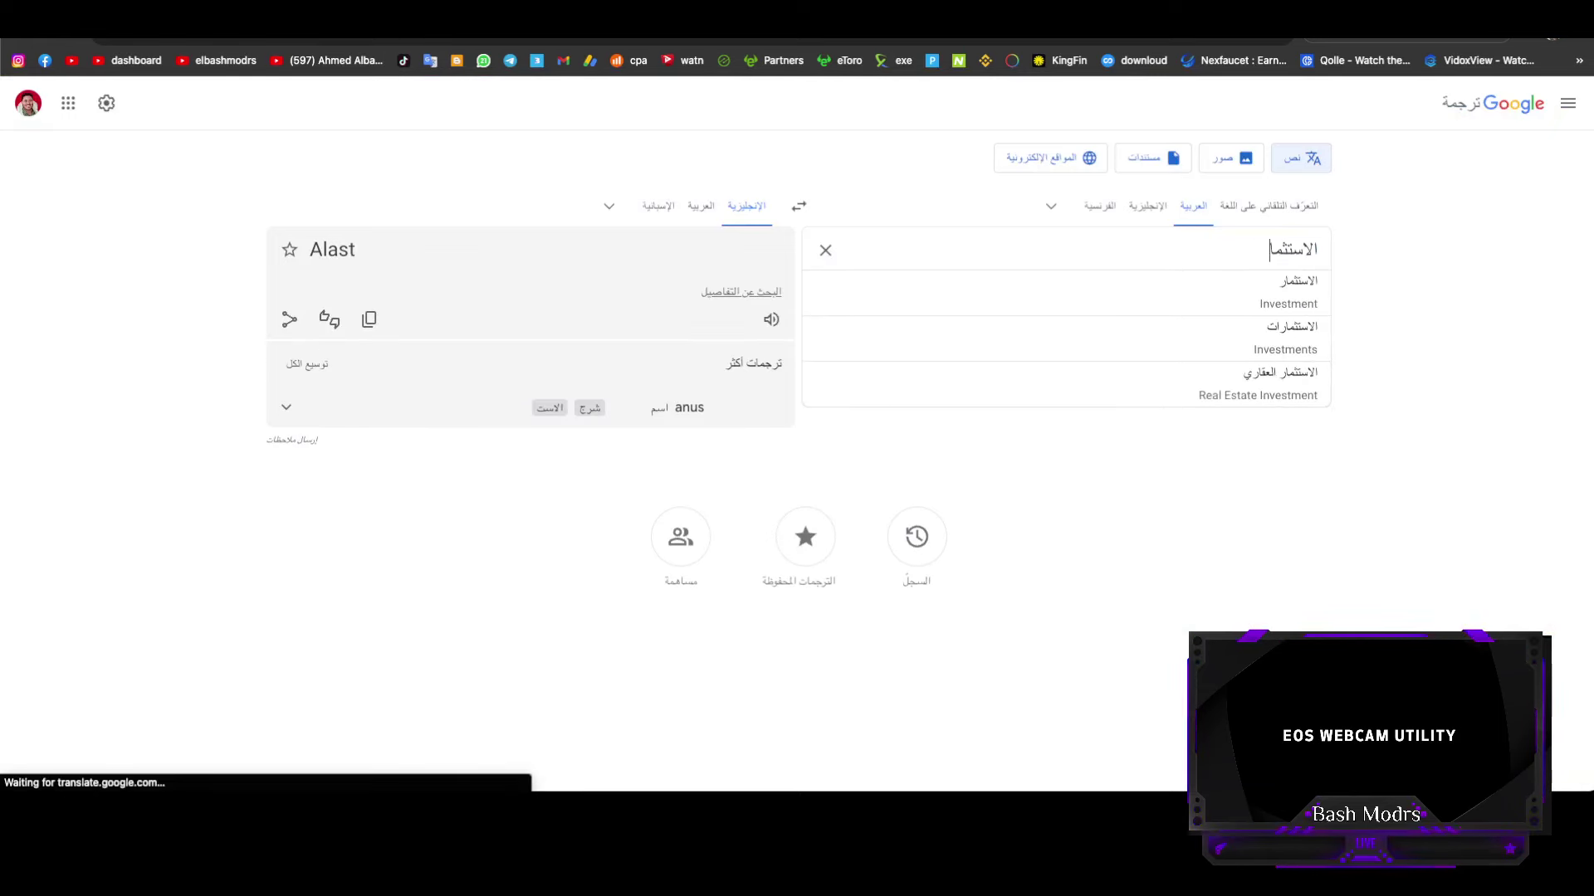
type("ر في العملات")
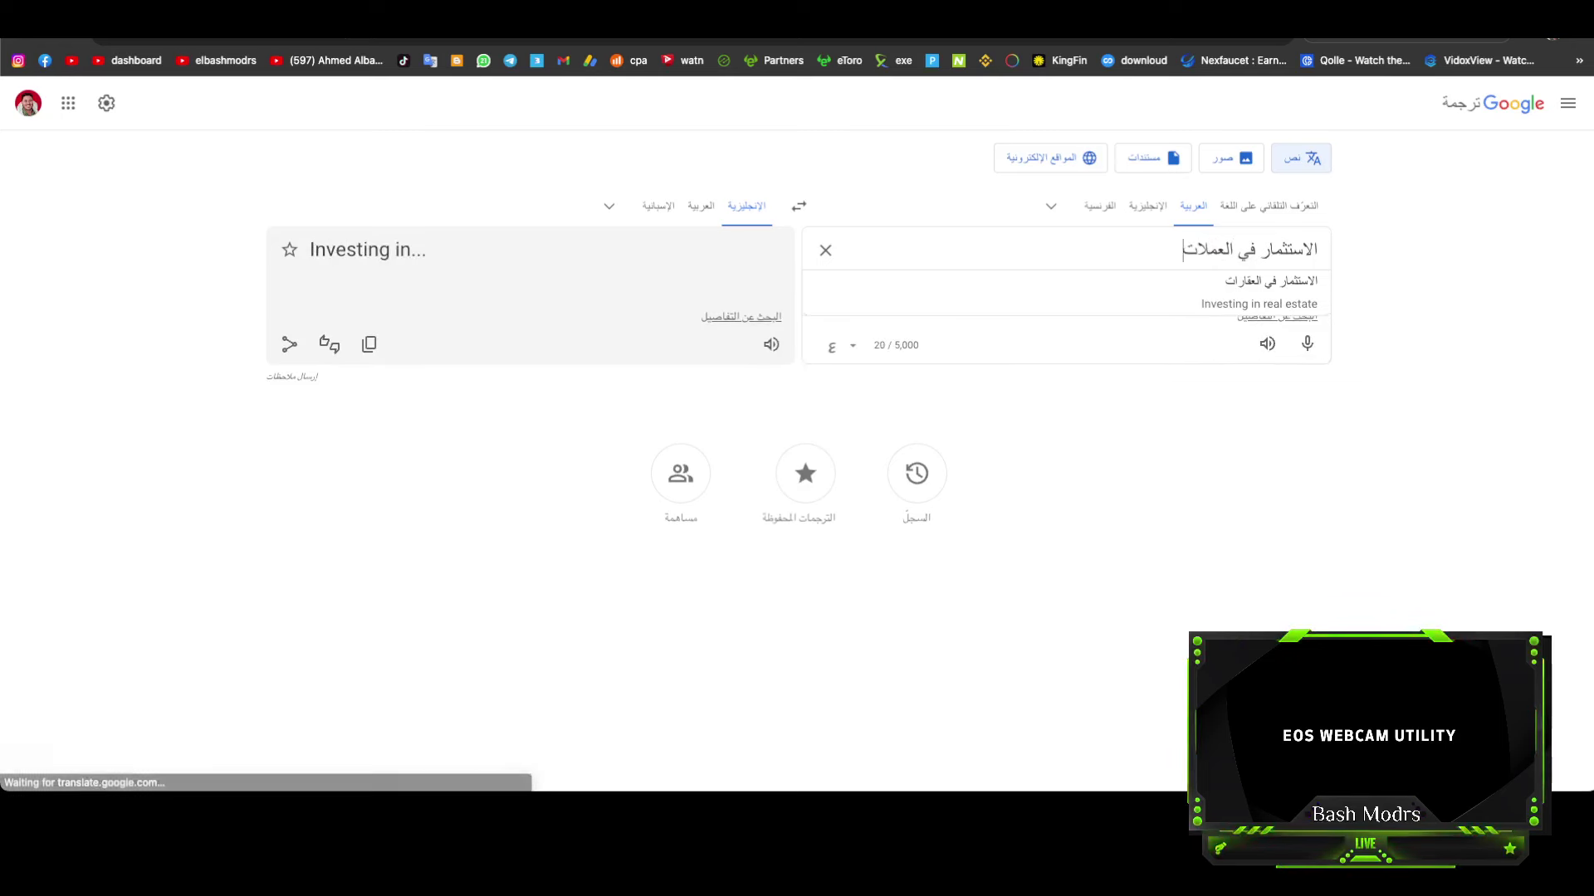
type(" الرقمية")
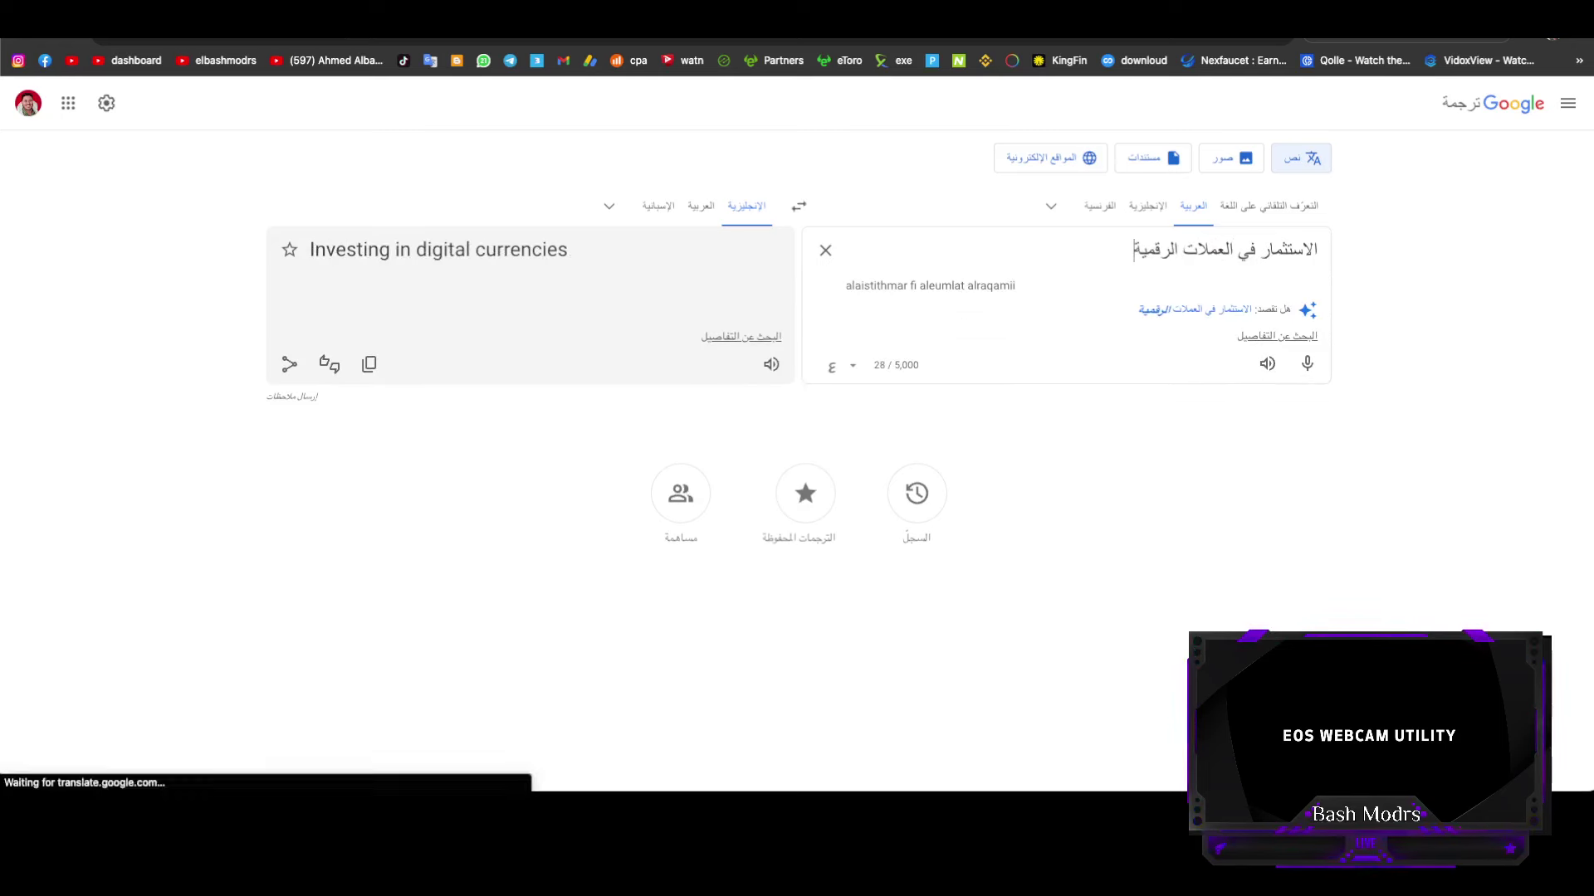
left_click(369, 344)
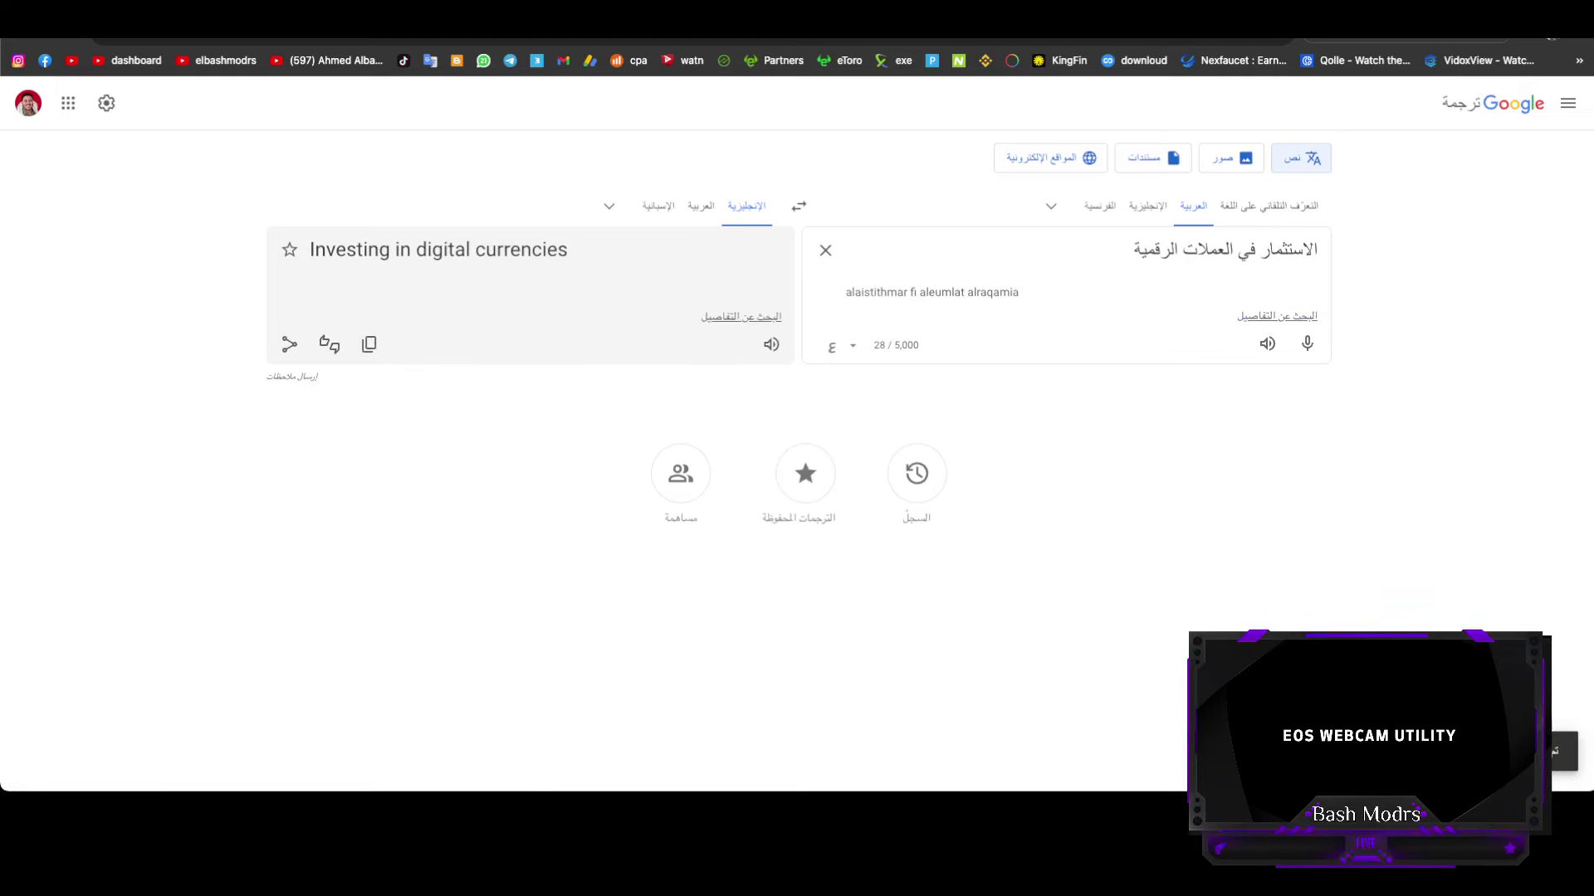
Step: Return to LongShot and paste "Investing in digital currencies" as a new last line of the Keywords/Description box
key("ctrl+Tab")
left_click(271, 512)
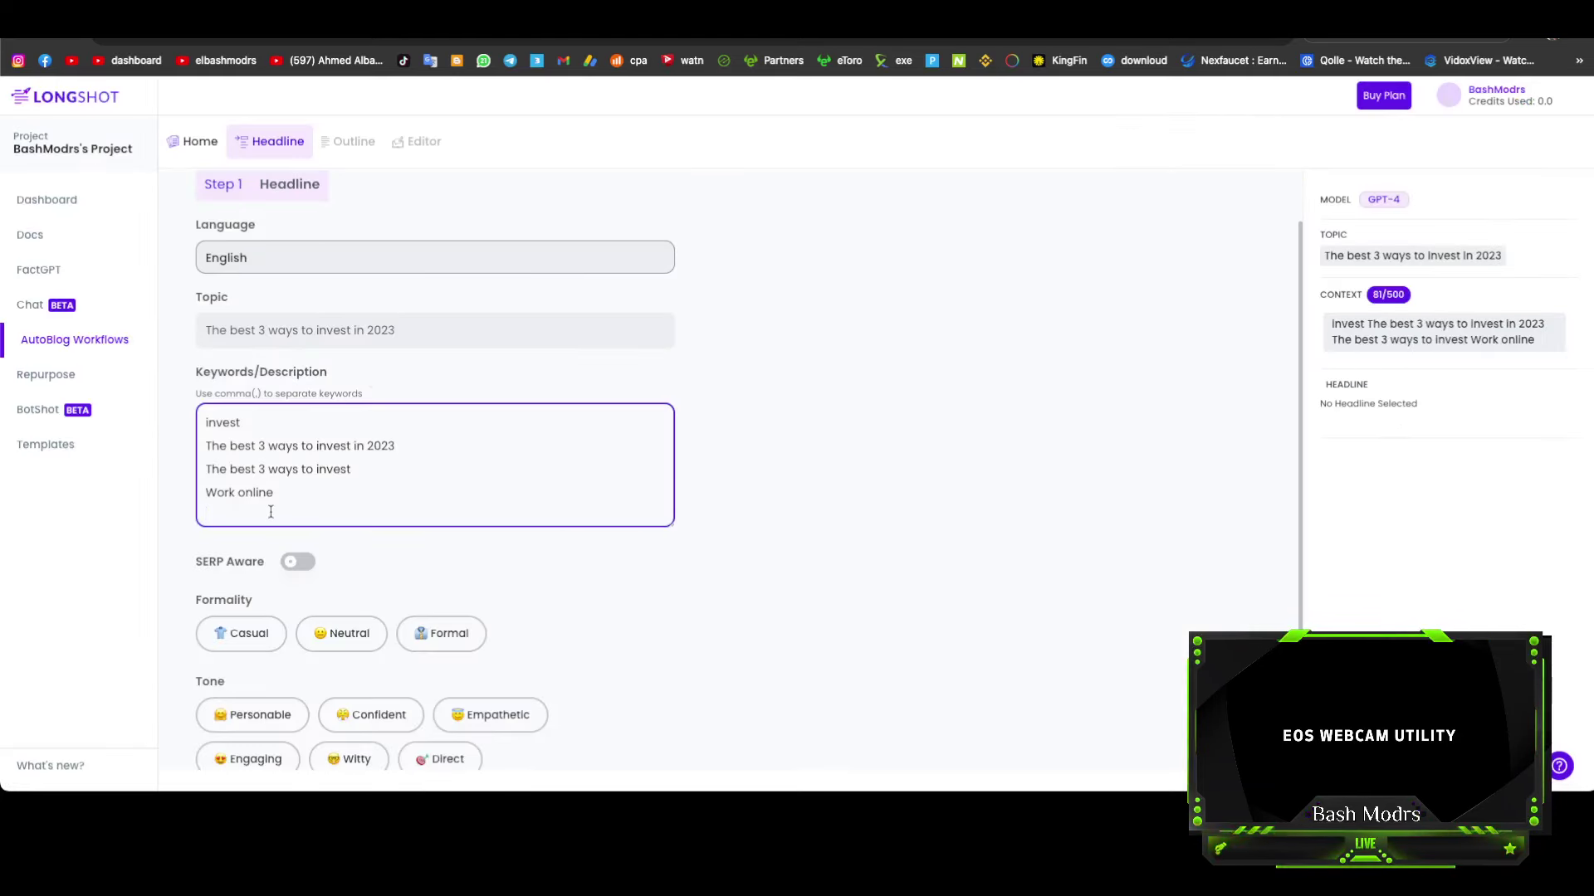
key("ctrl+v")
Step: Enable SERP Aware for the listicle's headline generation
scroll(350, 461, "down", 1)
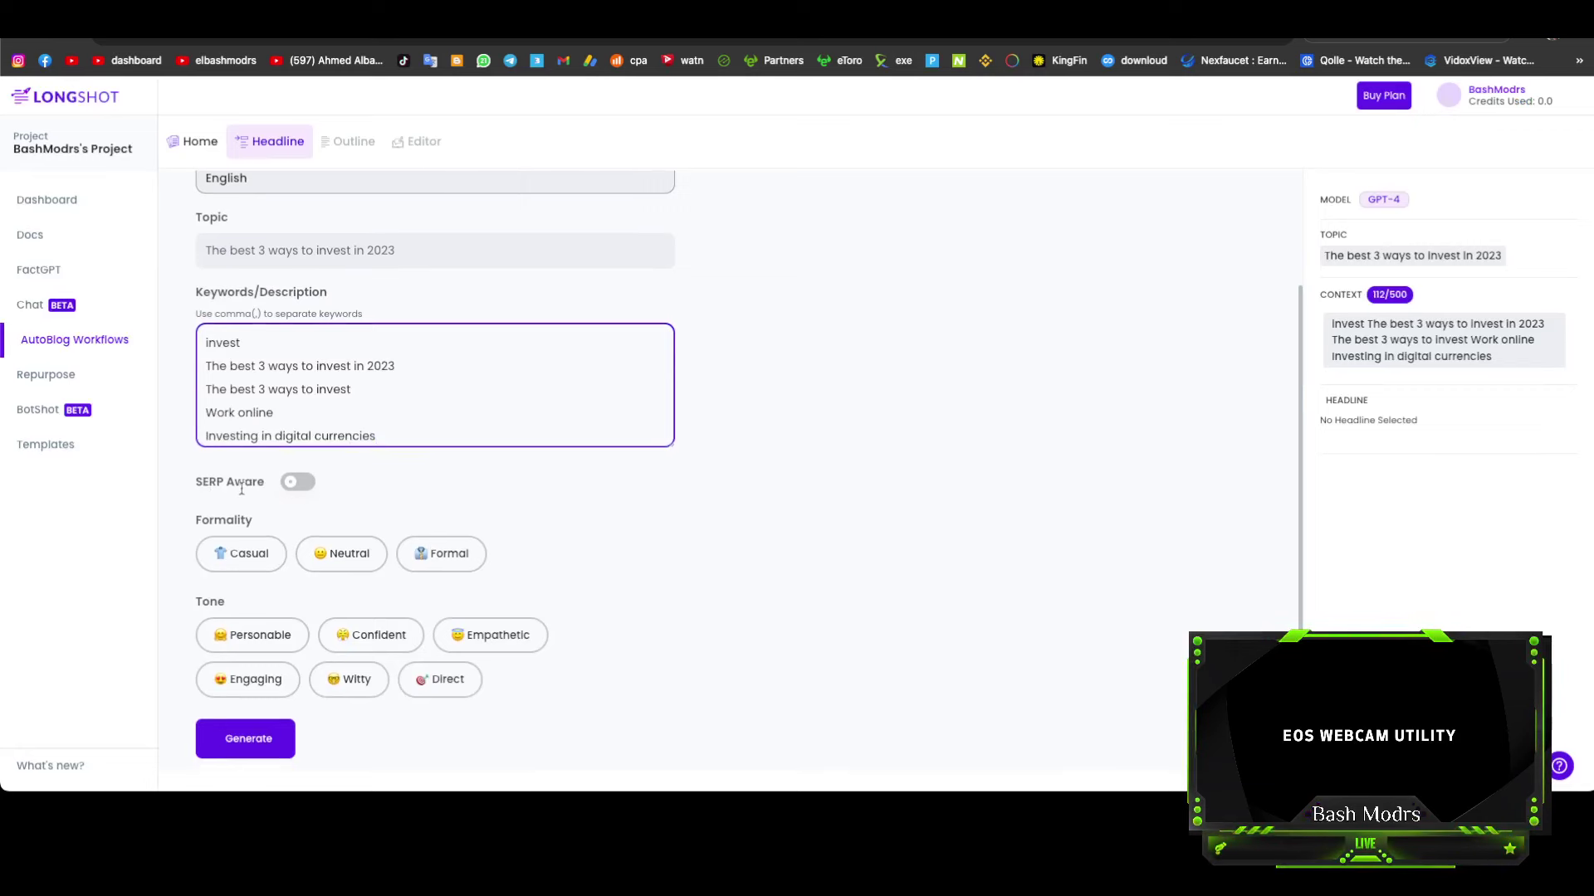
left_click(292, 490)
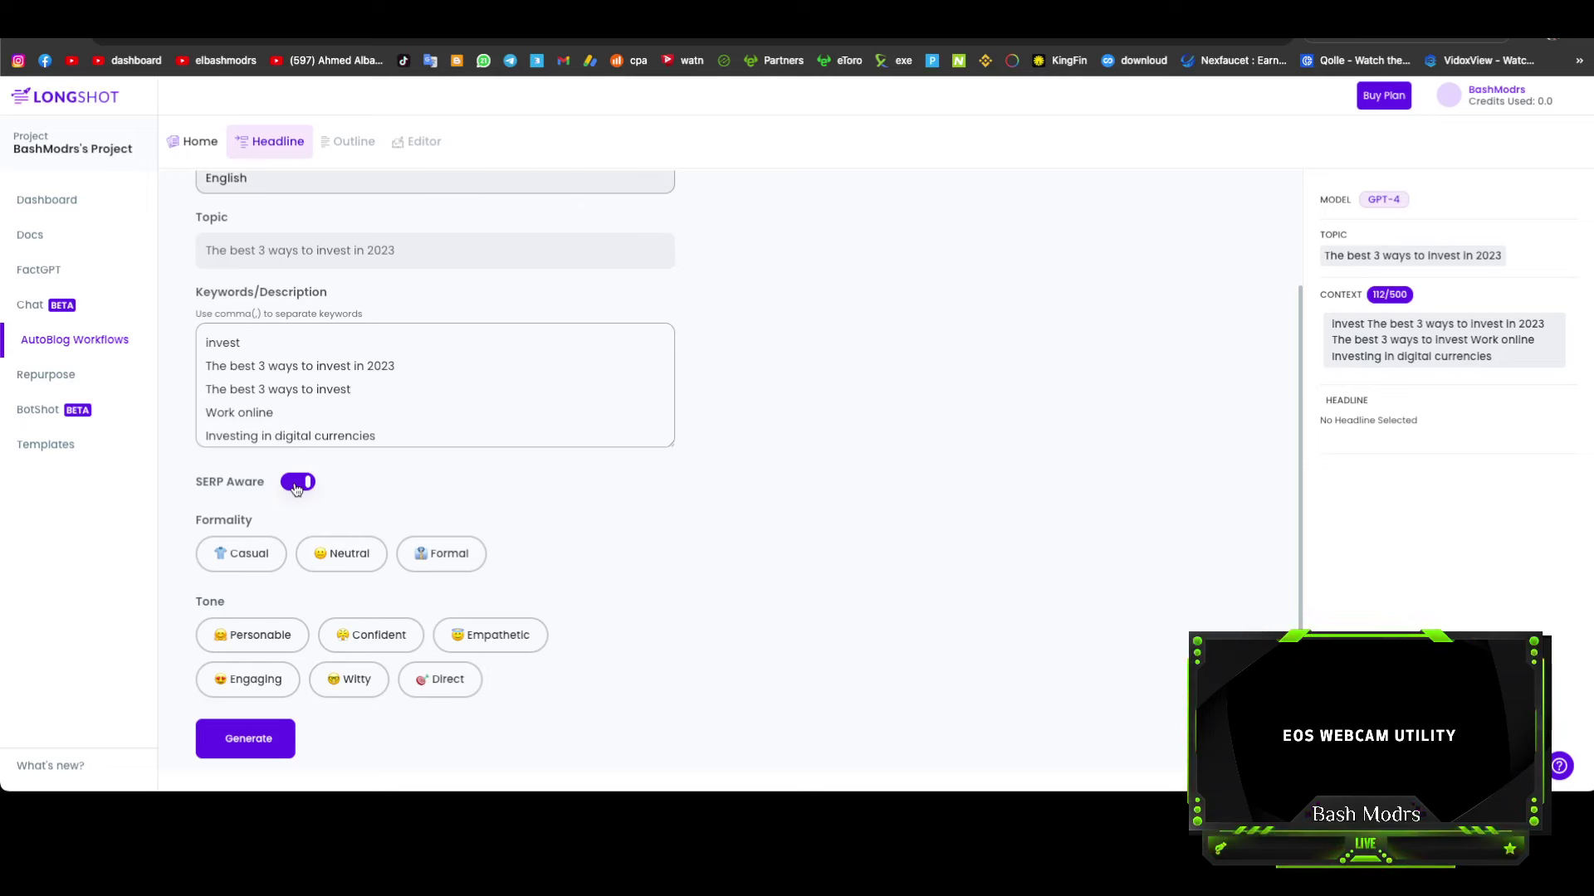
scroll(347, 373, "up", 1)
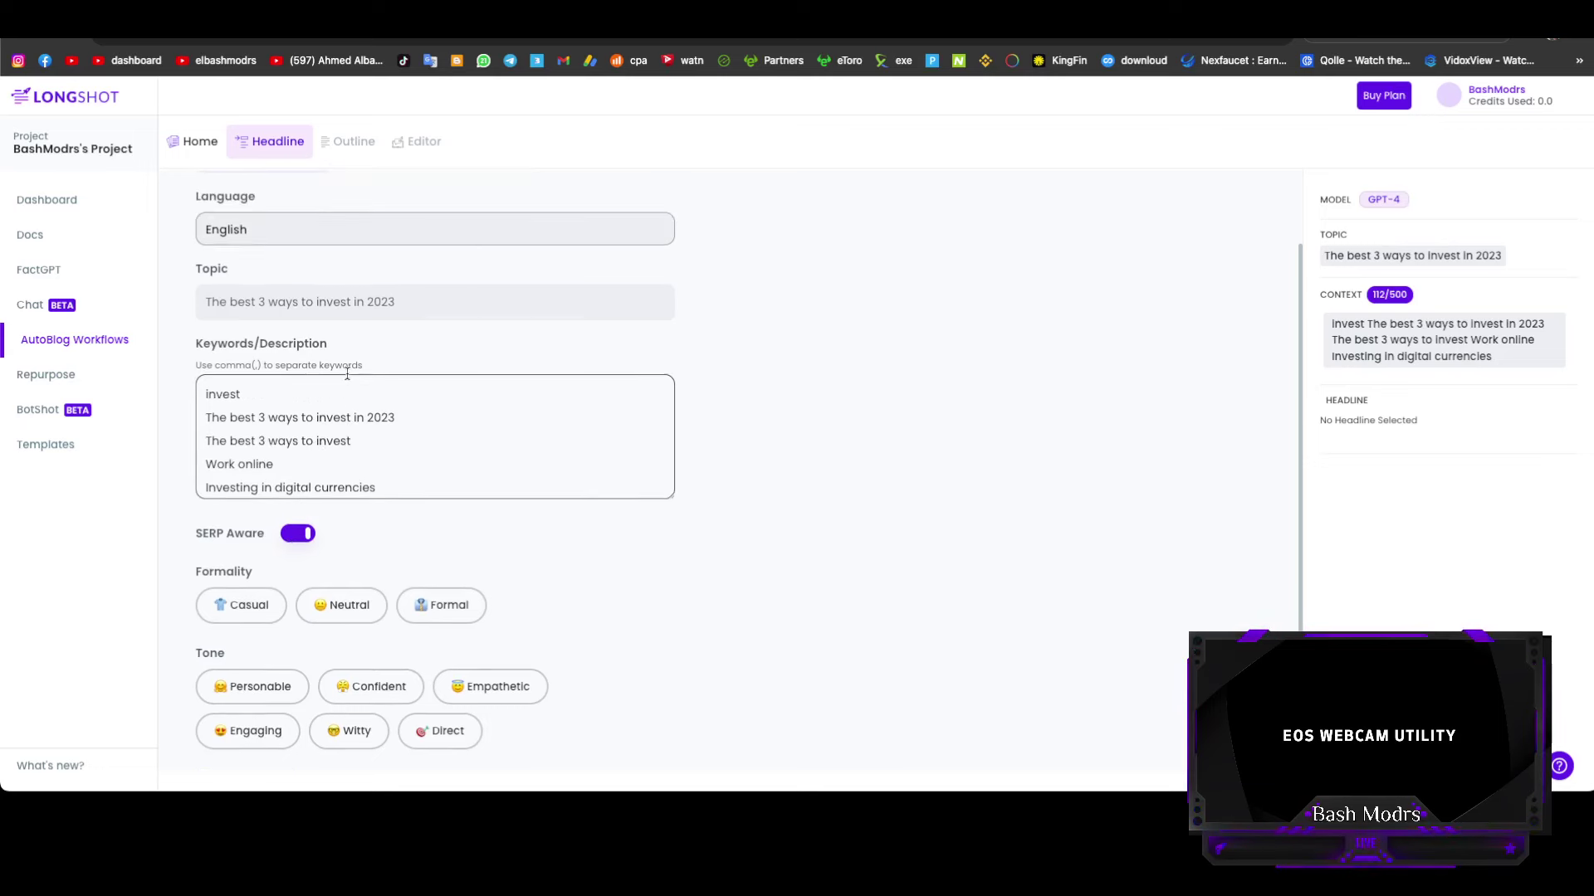
scroll(295, 448, "down", 1)
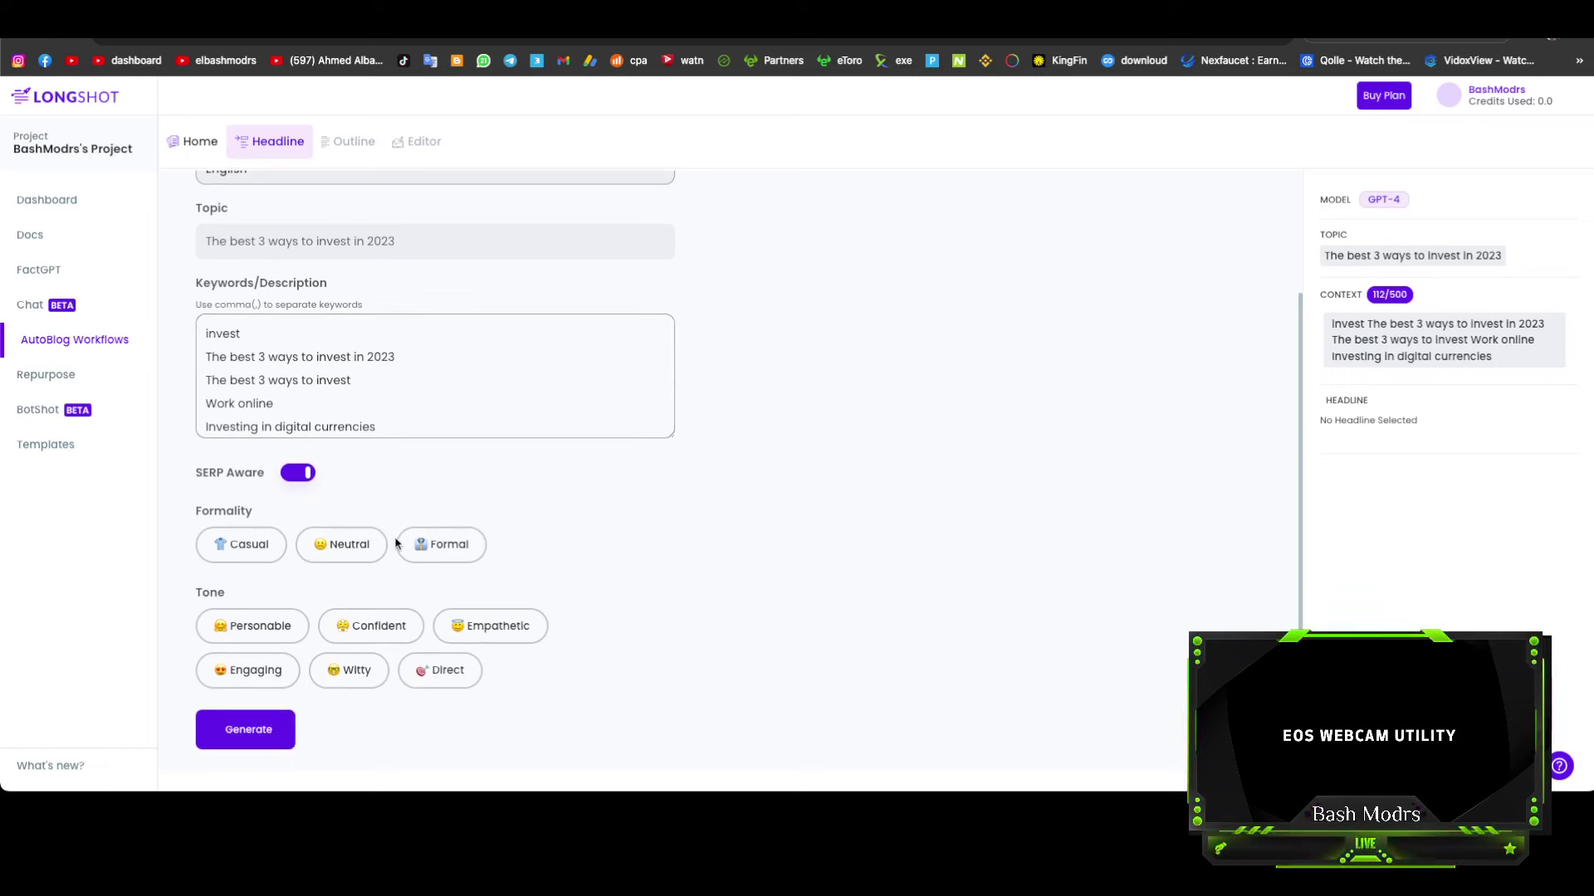